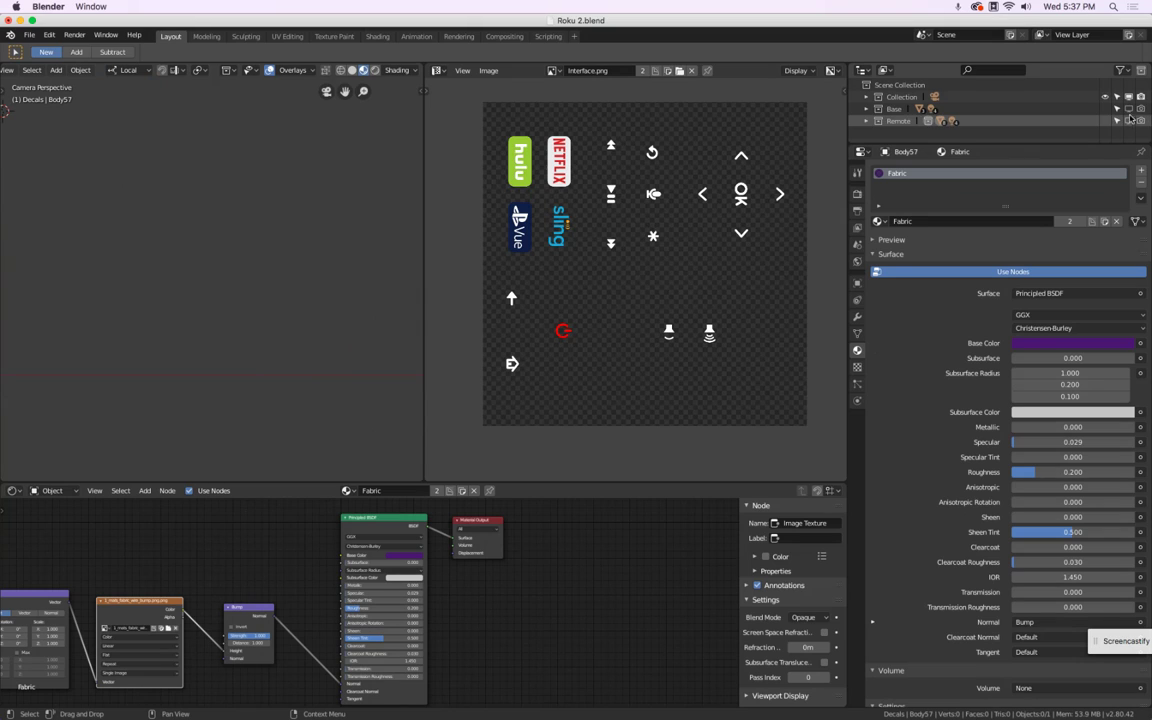
# Show the Base collection in the viewport
pyautogui.click(1106, 109)
pyautogui.click(1106, 109)
pyautogui.click(1106, 109)
pyautogui.scroll(-5, 300, 160)
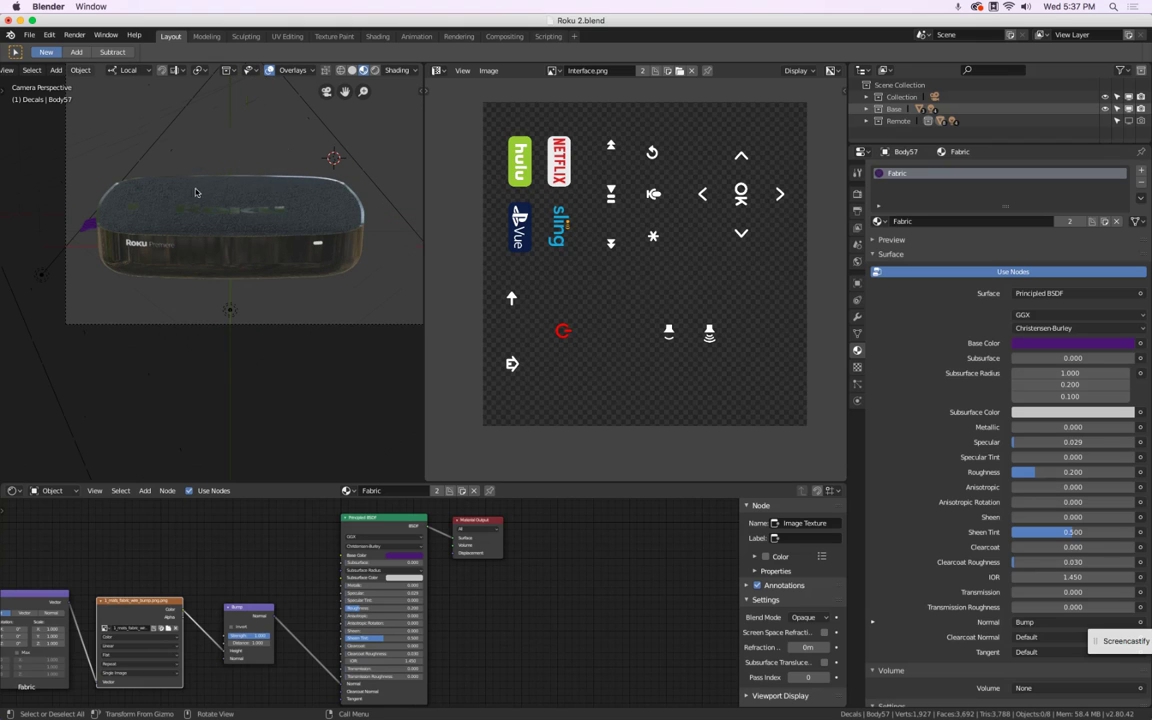
# Expand the Base collection and hide the Roku Body and Roku Premiere objects so the tag is left alone
pyautogui.click(867, 109)
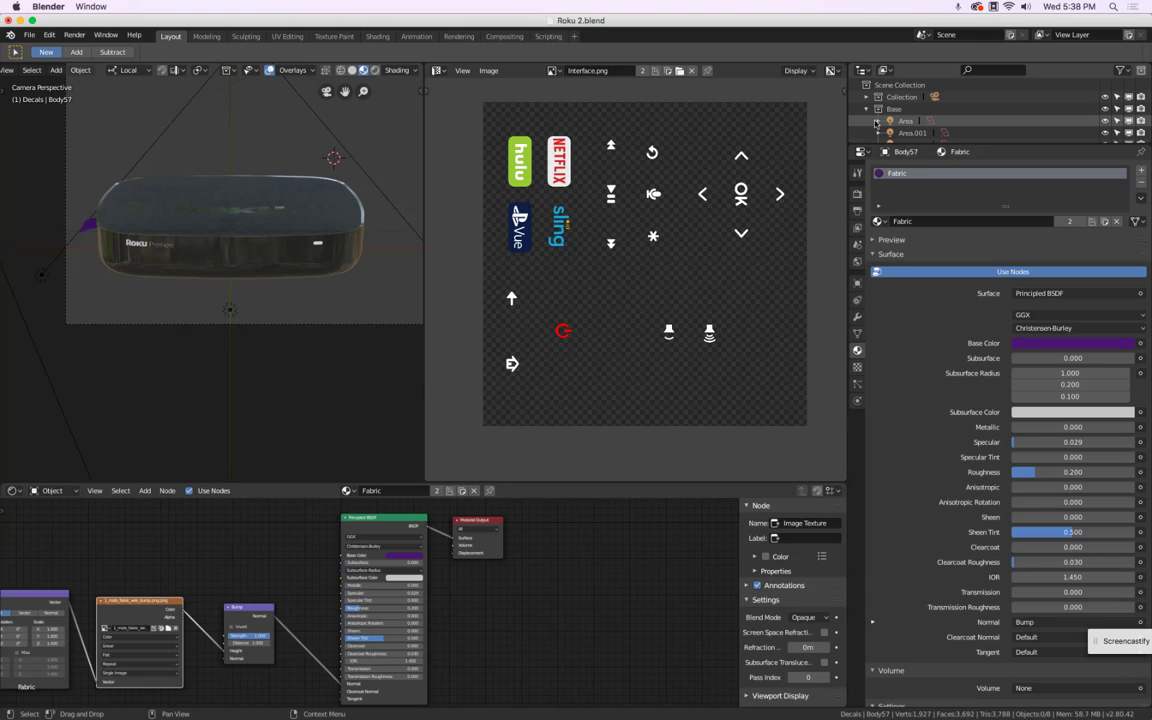
pyautogui.moveTo(913, 144); pyautogui.dragTo(913, 271)
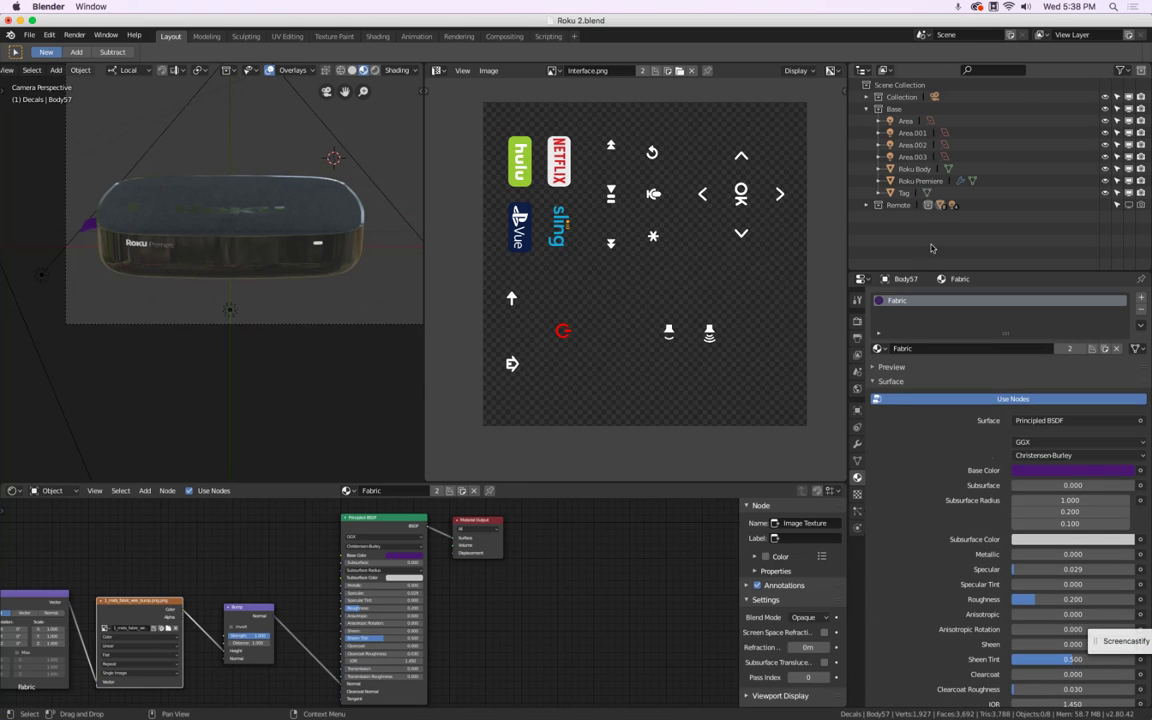
pyautogui.click(902, 170)
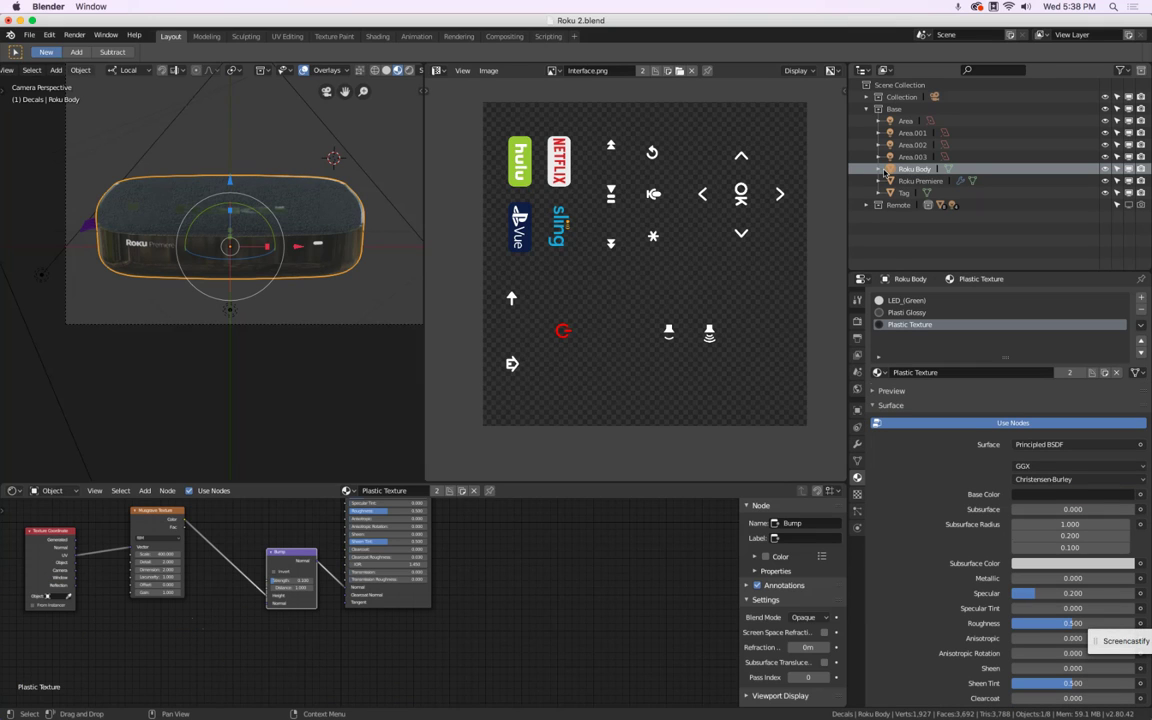
pyautogui.click(1105, 169)
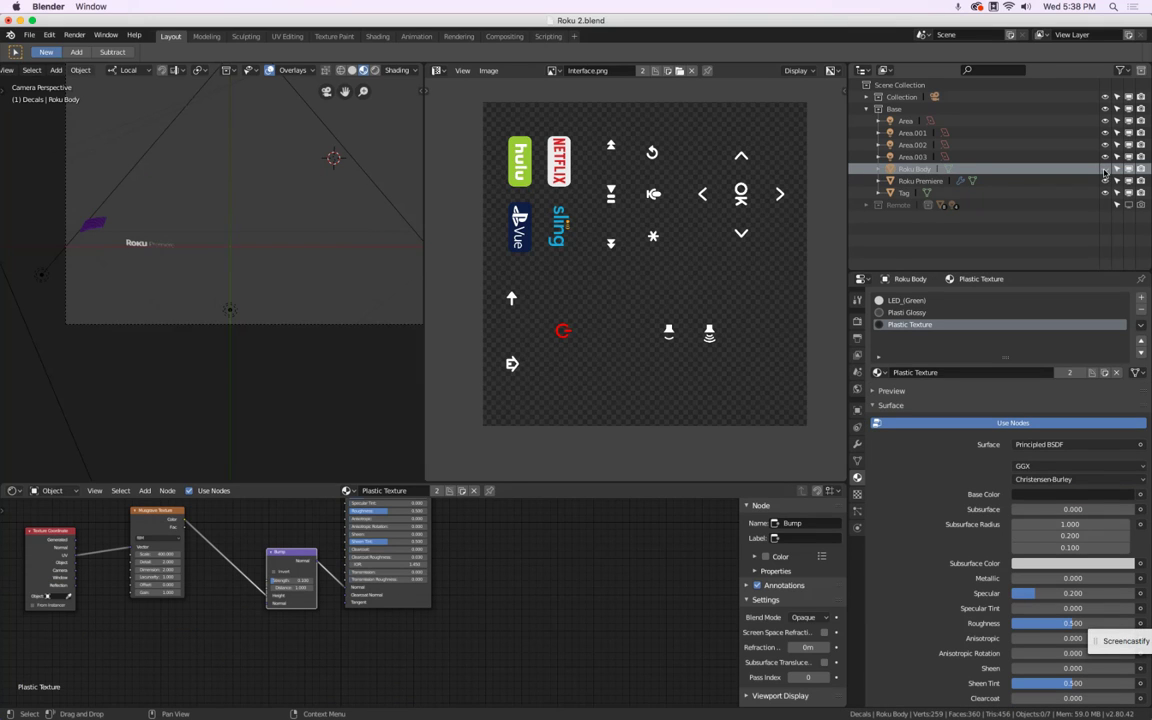
pyautogui.click(1105, 180)
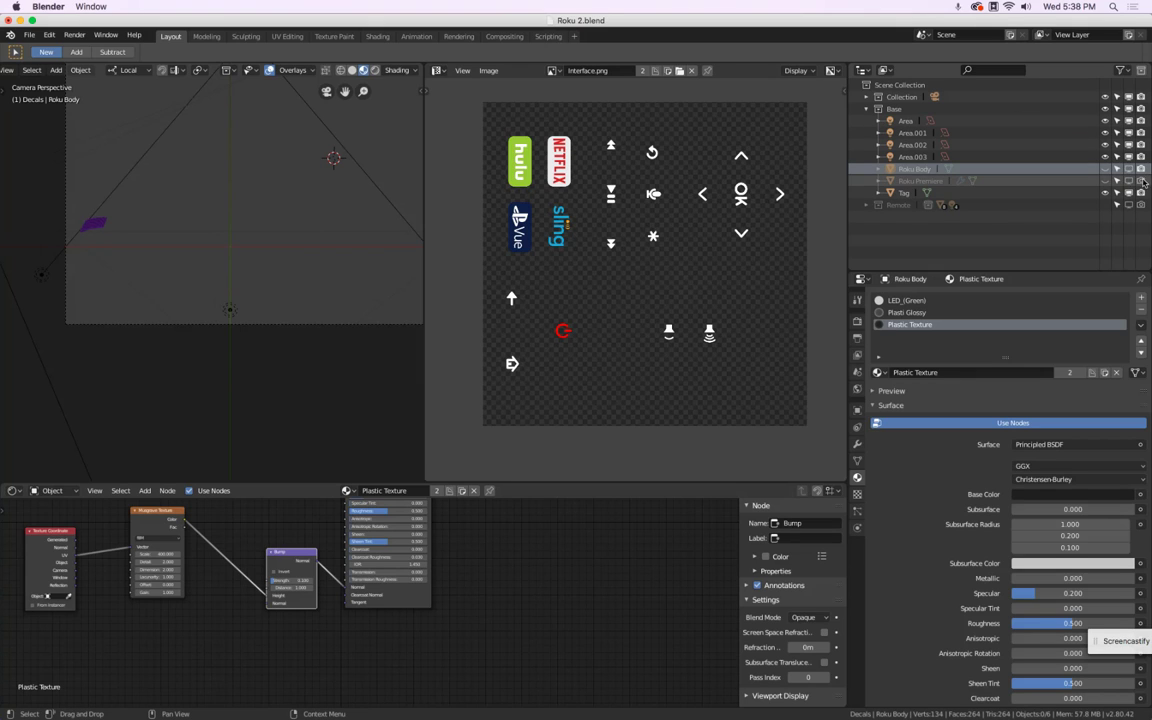
# Select the purple fabric tag and switch the camera viewport to wireframe shading
pyautogui.scroll(3, 225, 210)
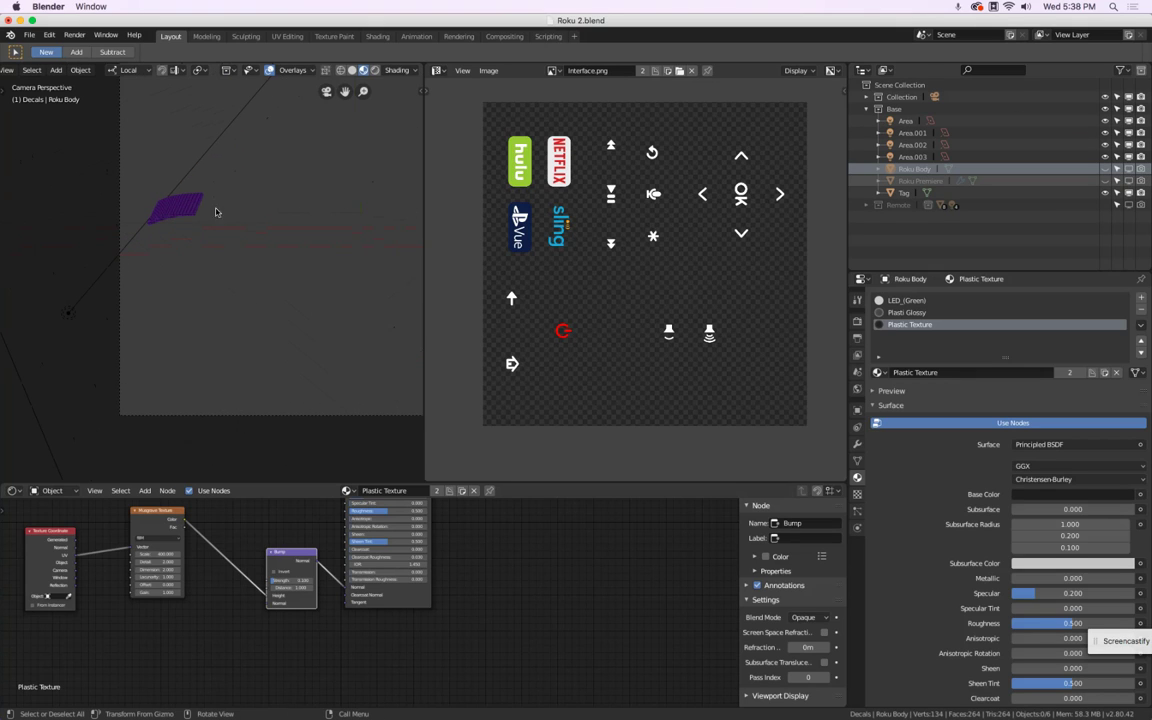
pyautogui.click(212, 208)
pyautogui.press('z')
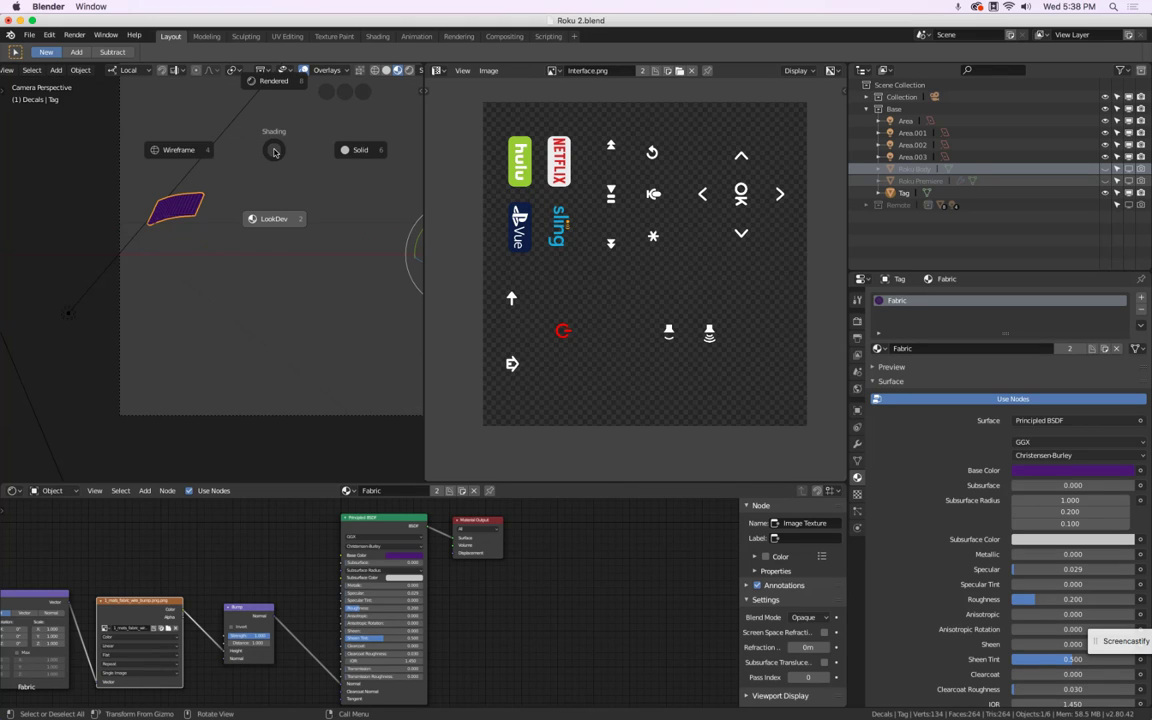
pyautogui.click(230, 140)
# Change the image editor area showing Interface.png into a 3D viewport
pyautogui.click(438, 71)
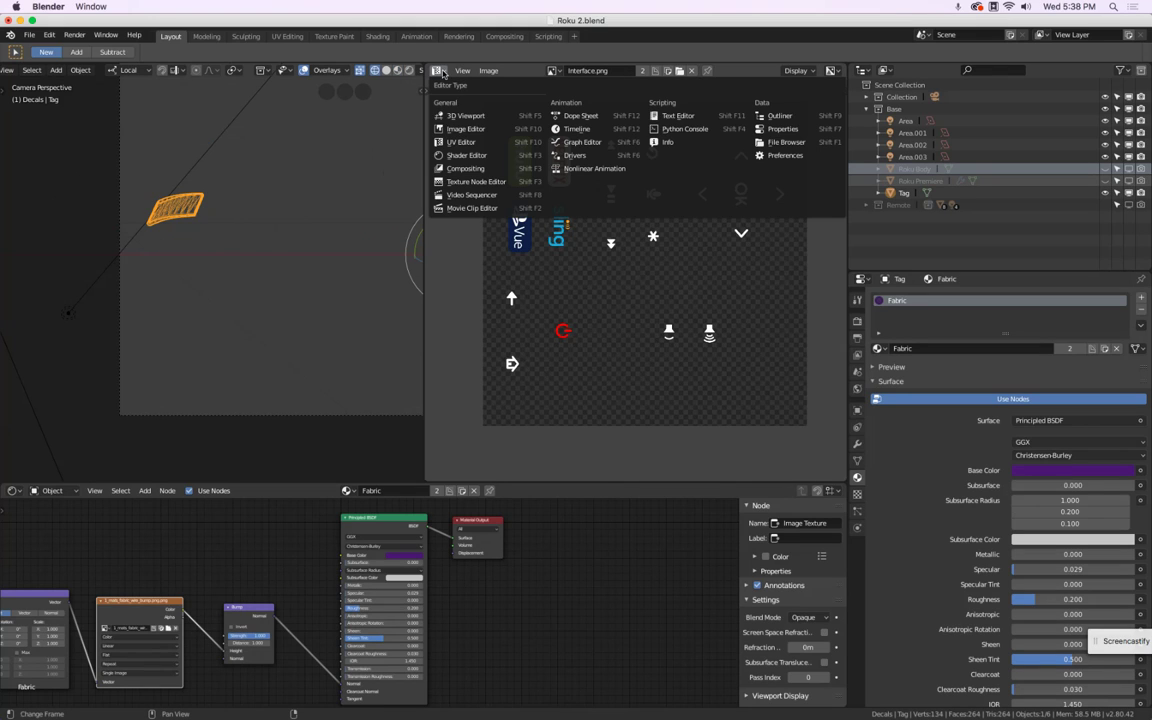
pyautogui.click(486, 118)
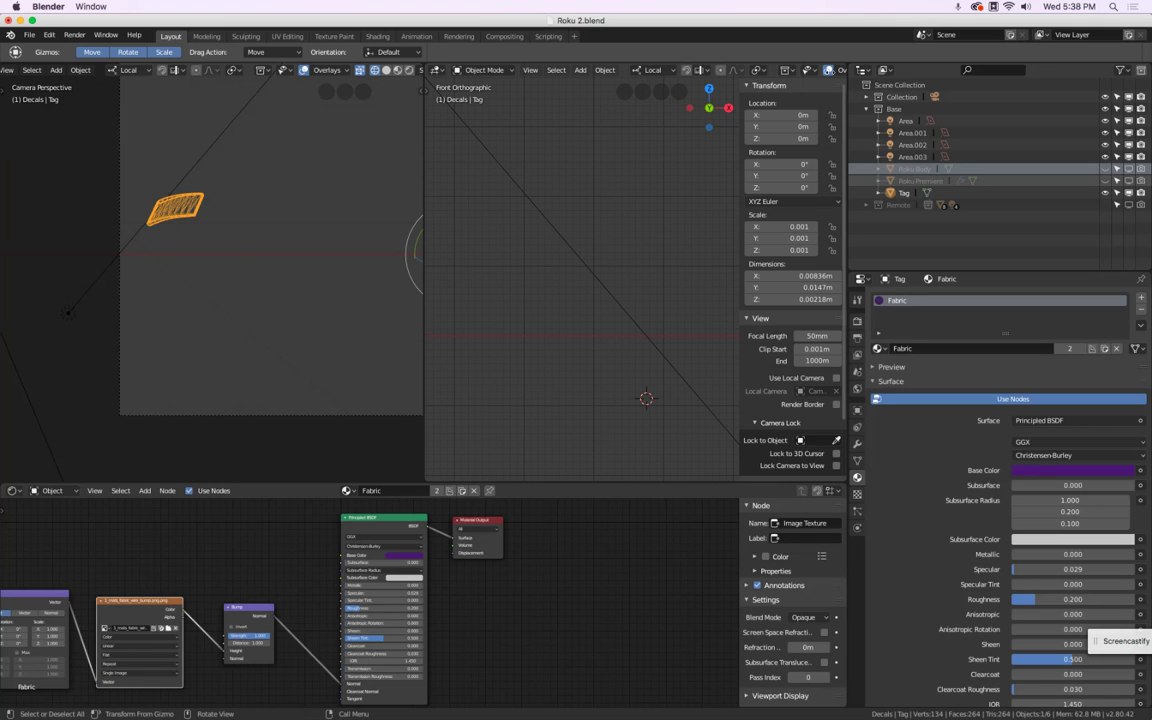
pyautogui.scroll(-5, 808, 73)
pyautogui.scroll(-9, 655, 298)
pyautogui.scroll(4, 553, 295)
# Snap the 3D cursor to the selected tag and set the new viewport to the top view
pyautogui.hotkey('shift', 's')
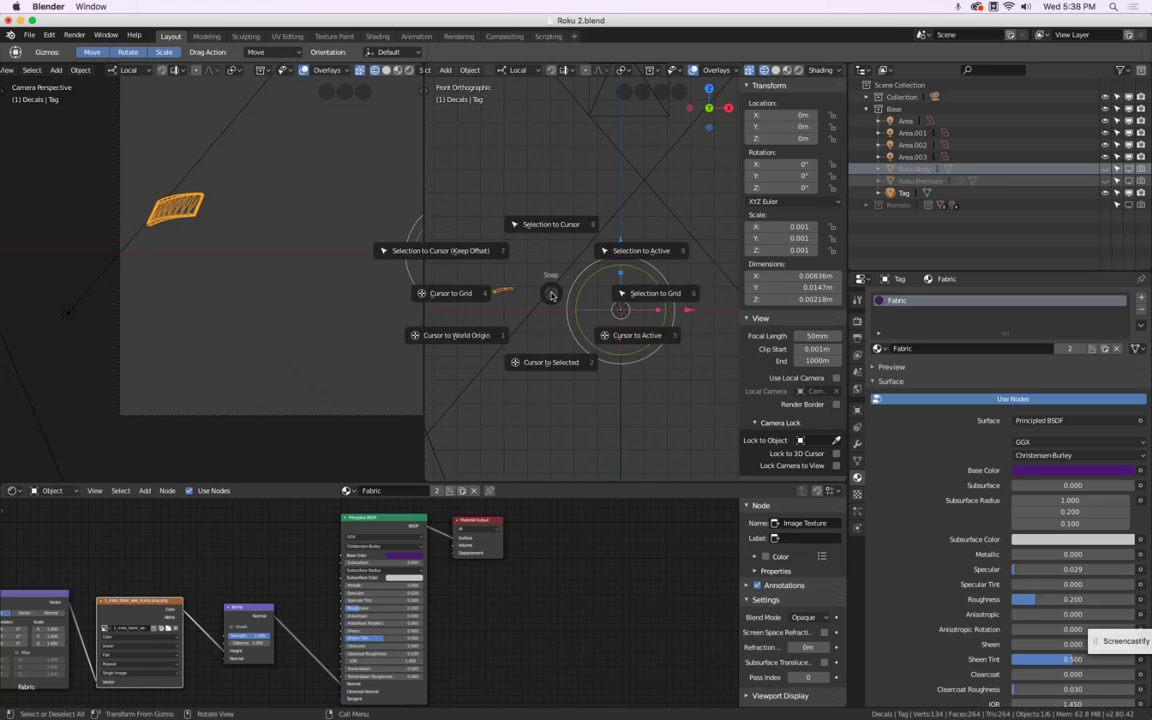
pyautogui.click(551, 358)
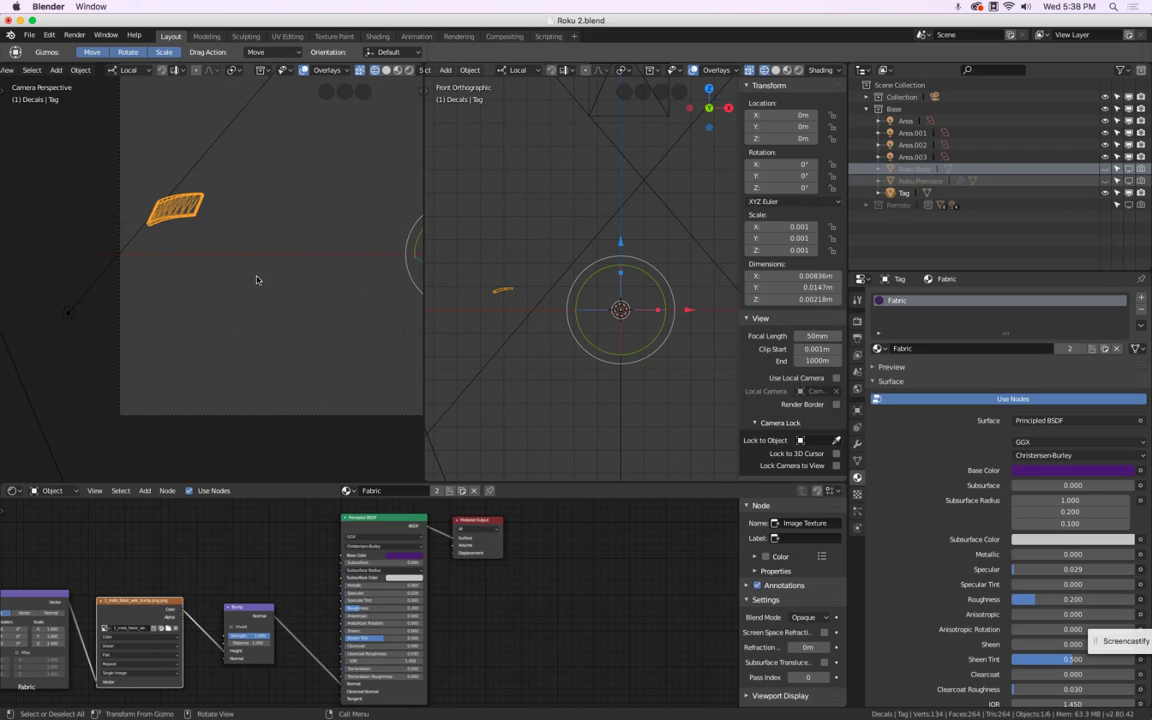
pyautogui.press('KP_7')
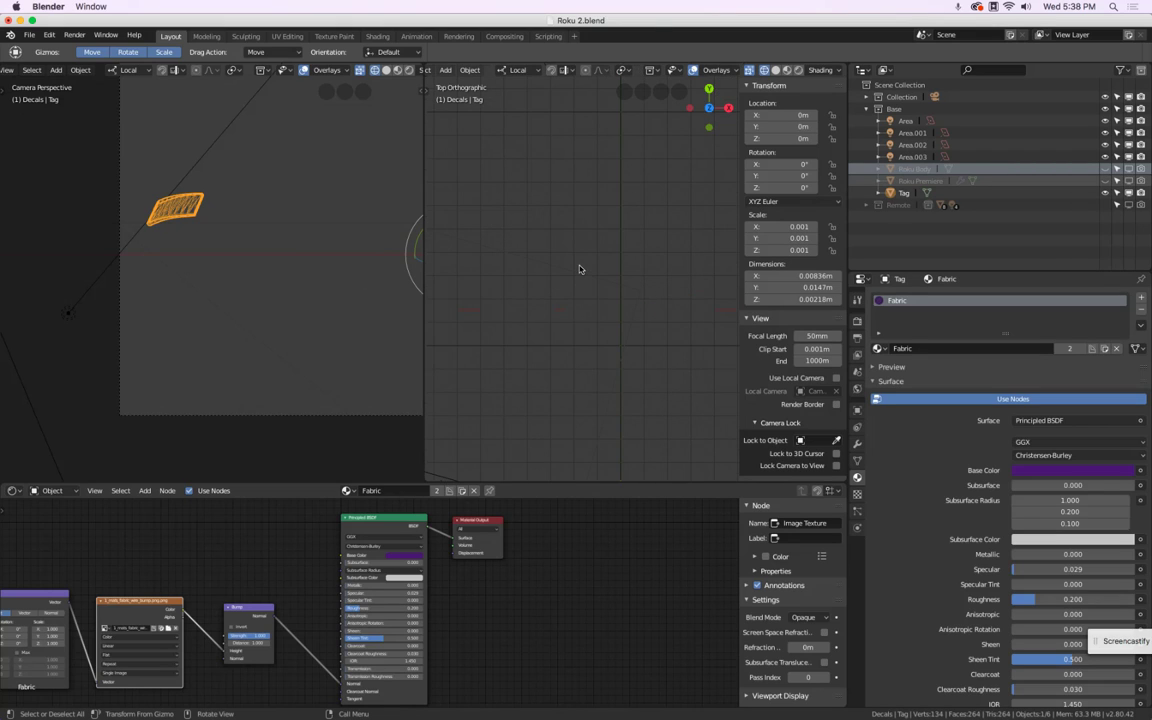
pyautogui.hotkey('shift', 'a')
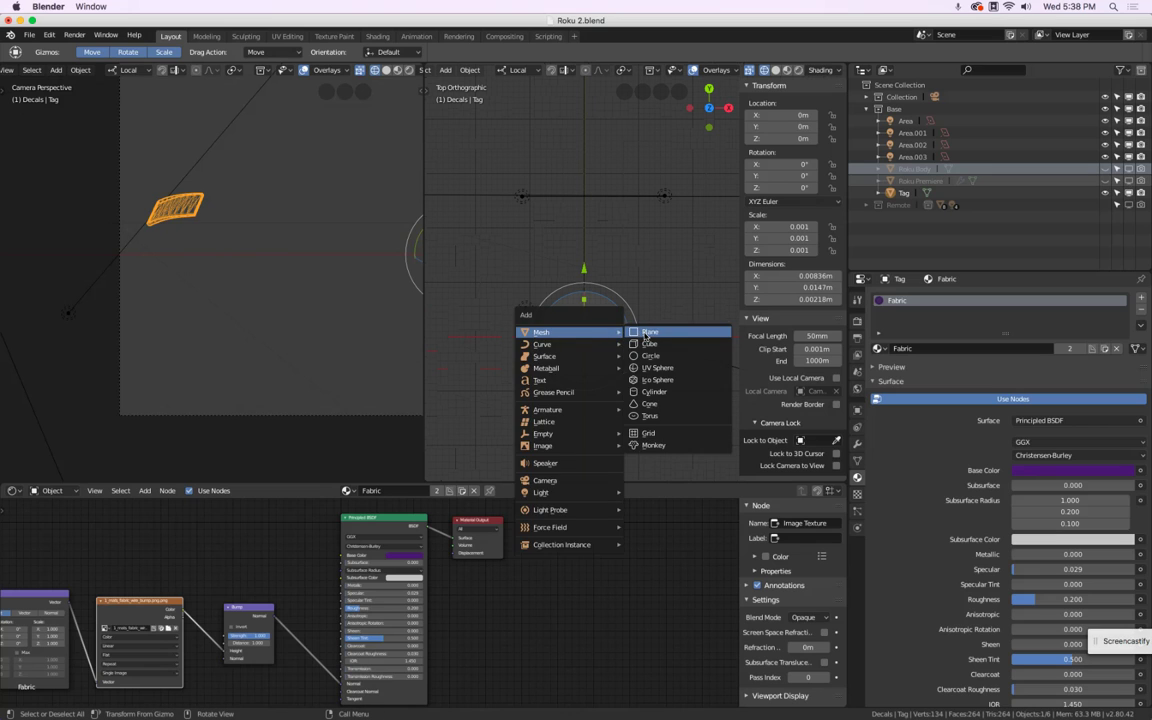
pyautogui.click(645, 332)
pyautogui.scroll(-6, 620, 279)
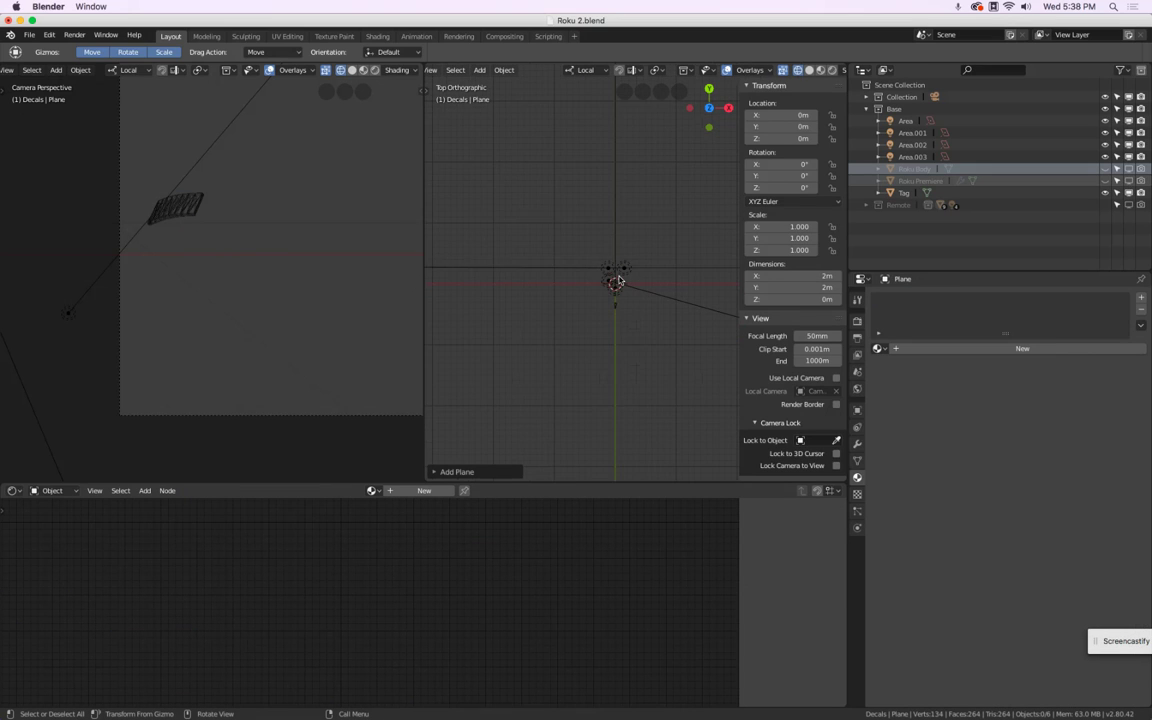
pyautogui.scroll(5, 618, 280)
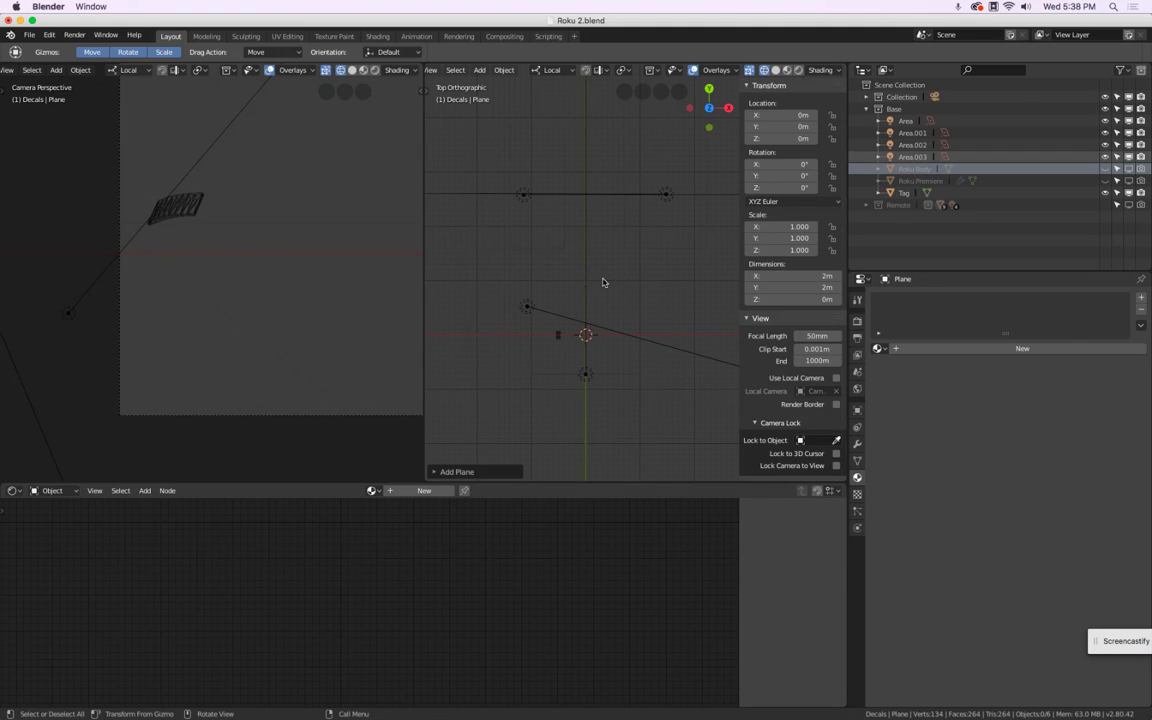
pyautogui.press('super+z')
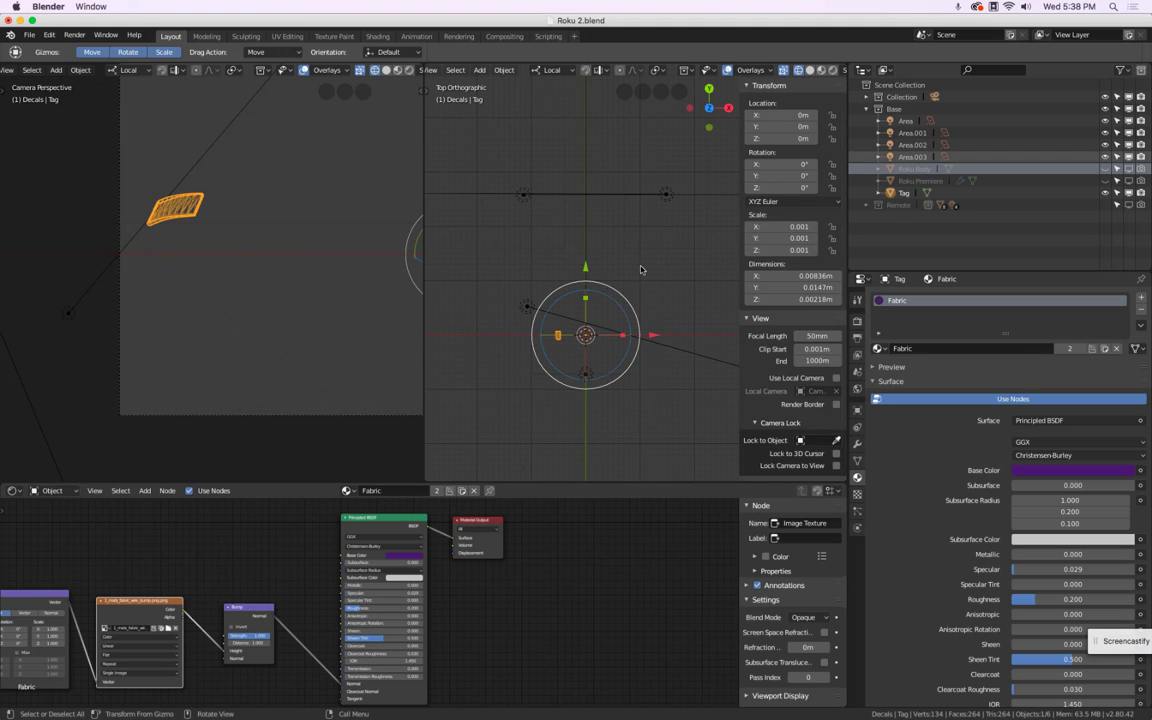
# Make Base the active collection and add a mesh plane at the 3D cursor
pyautogui.click(898, 110)
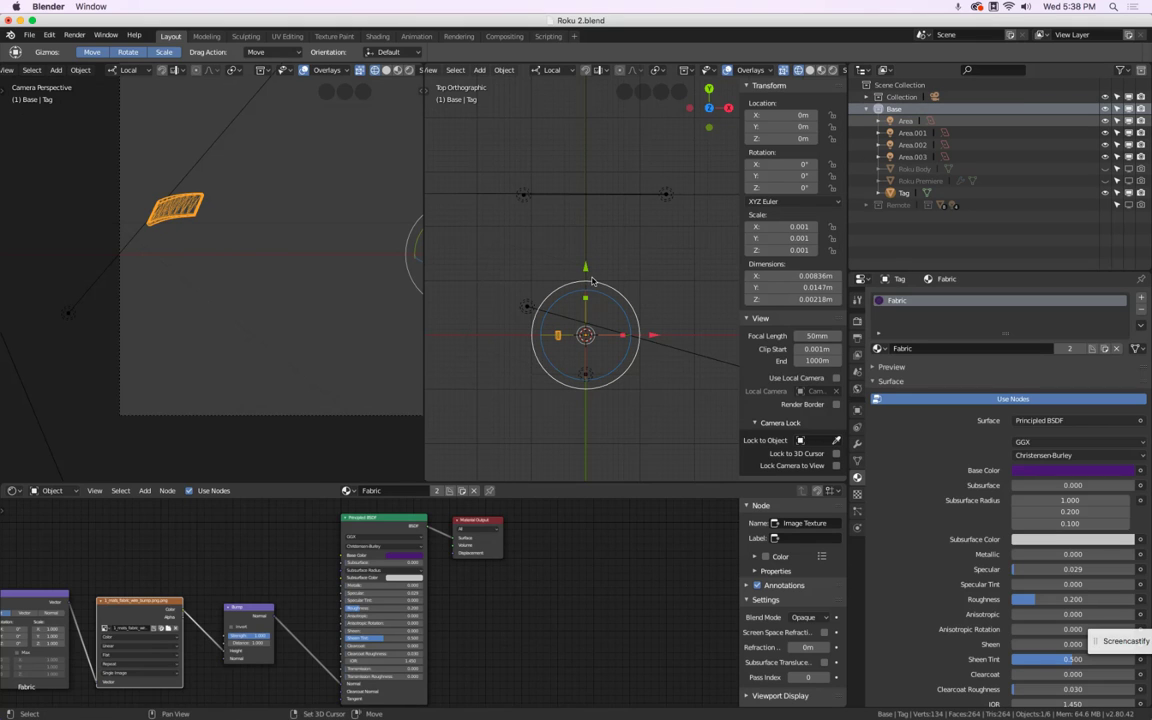
pyautogui.hotkey('shift', 'a')
pyautogui.click(638, 280)
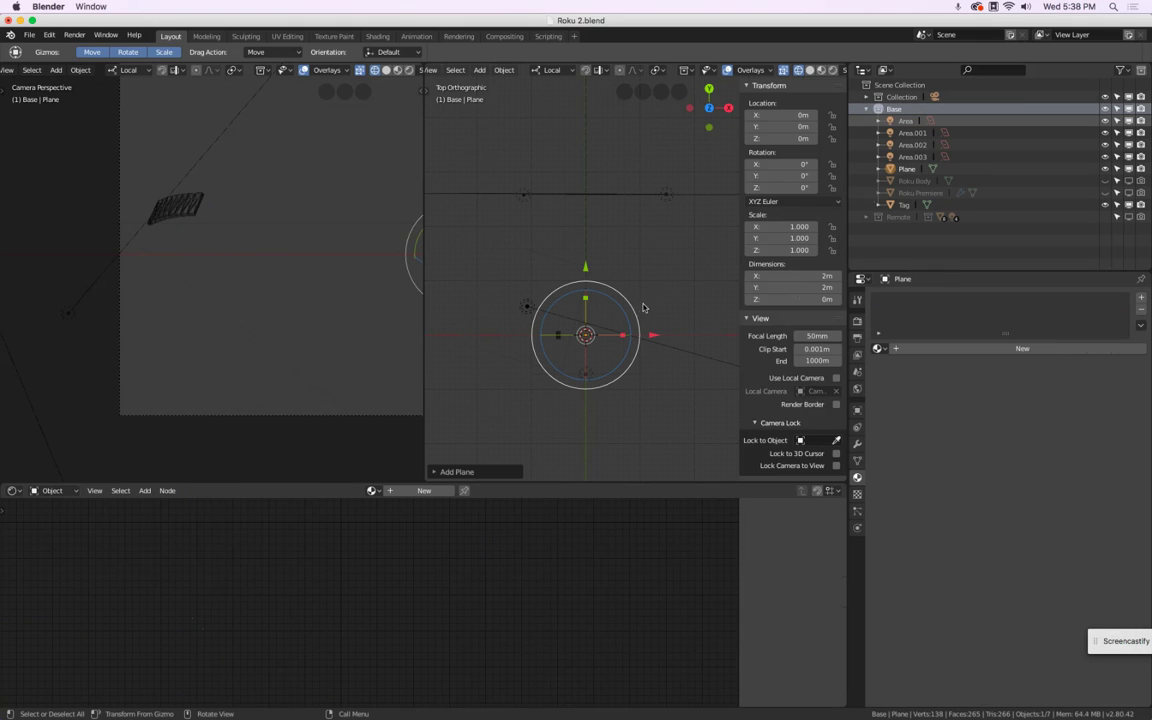
pyautogui.scroll(-7, 655, 266)
pyautogui.scroll(1, 661, 261)
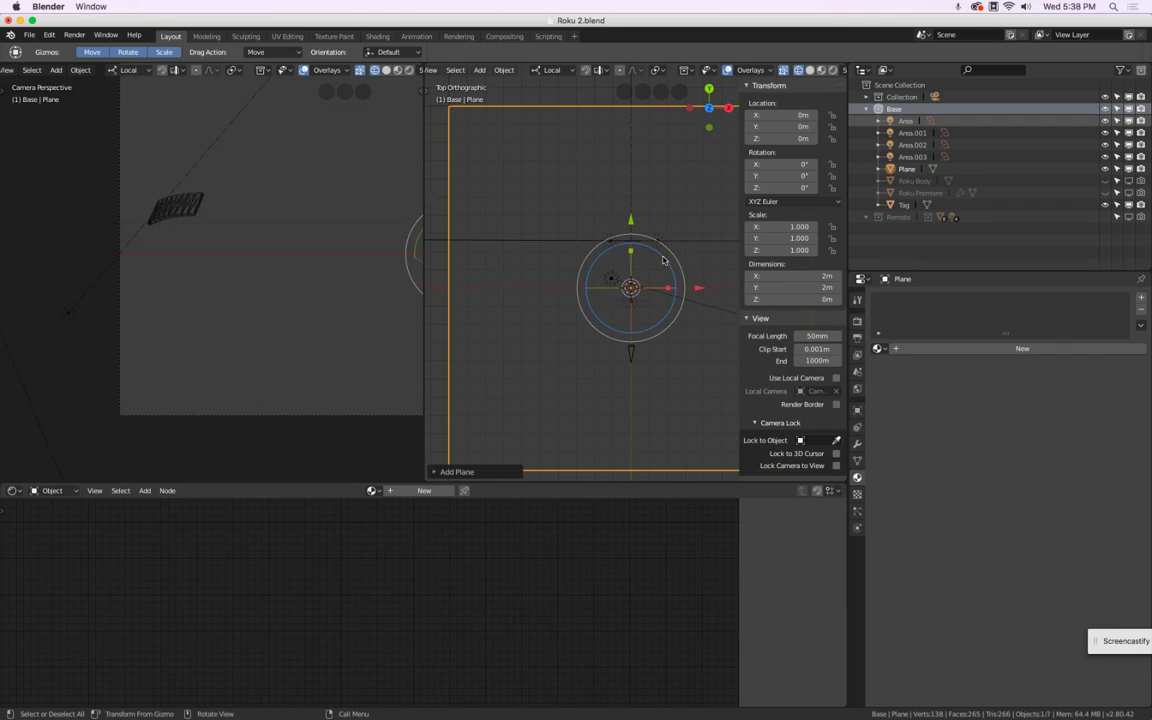
# Enter Edit Mode on the plane and scale it down until it is about as long as the tag
pyautogui.press('Tab')
pyautogui.press('s')
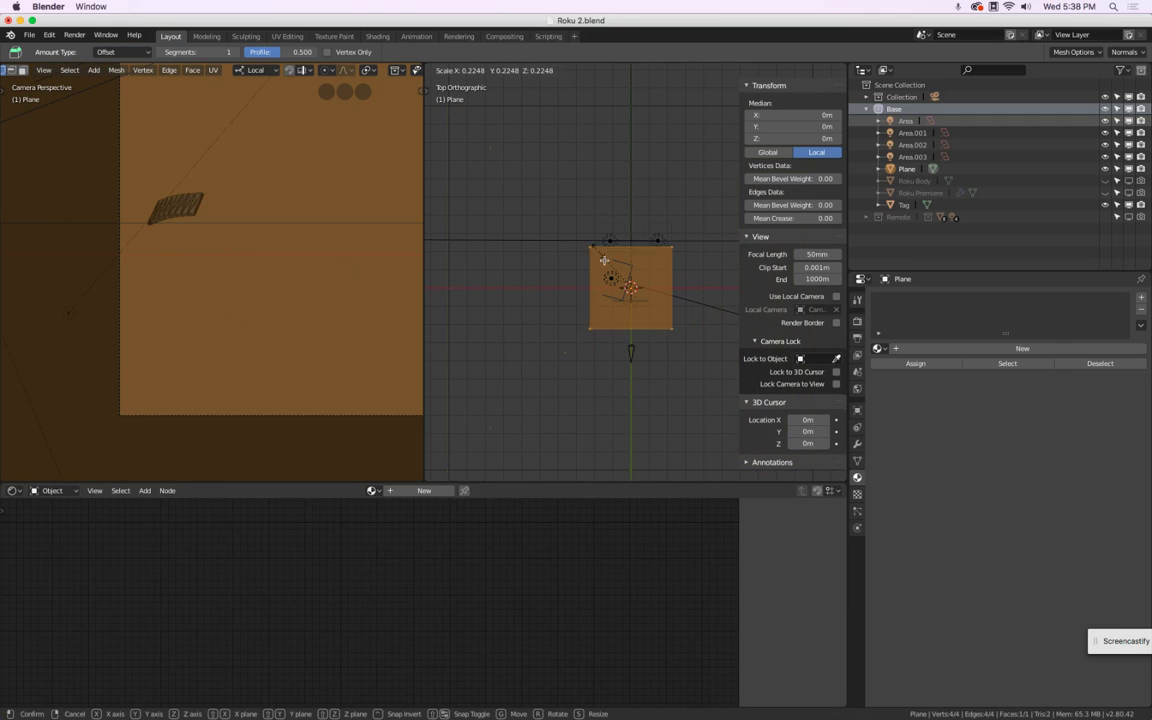
pyautogui.click(670, 280)
pyautogui.scroll(3, 670, 280)
pyautogui.press('s')
pyautogui.click(514, 316)
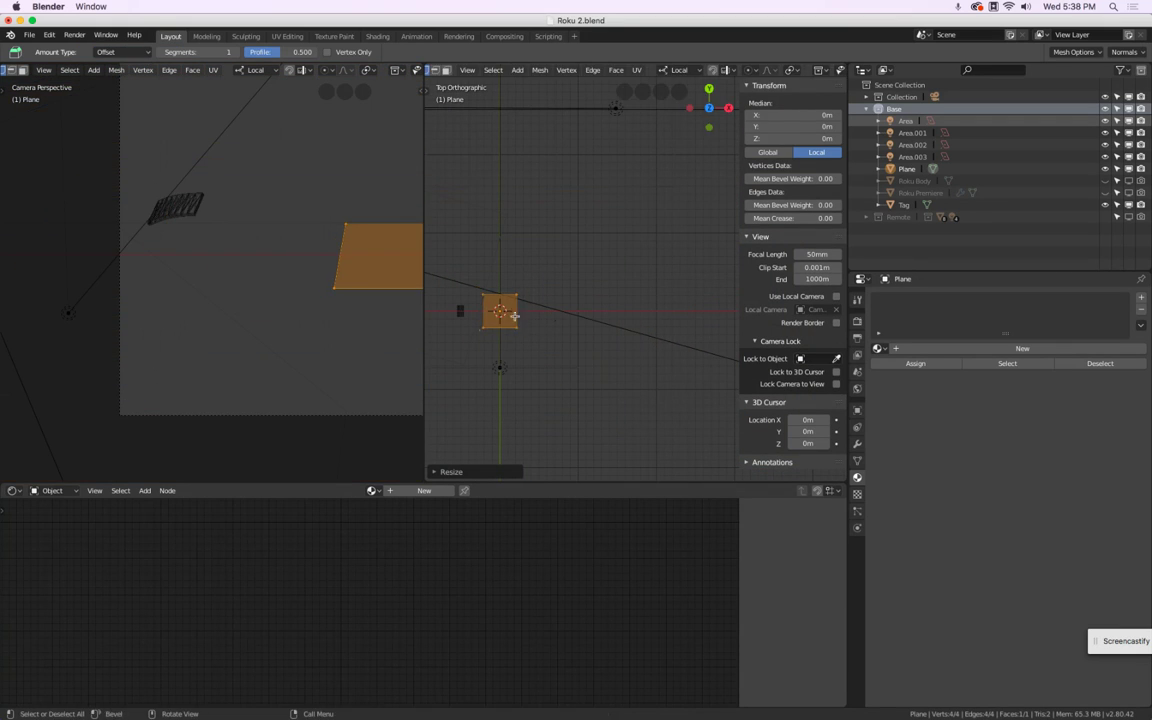
pyautogui.keyDown('shift'); pyautogui.moveTo(502, 303); pyautogui.dragTo(584, 275, button='middle'); pyautogui.keyUp('shift')
pyautogui.scroll(4, 583, 277)
pyautogui.press('s')
pyautogui.click(475, 290)
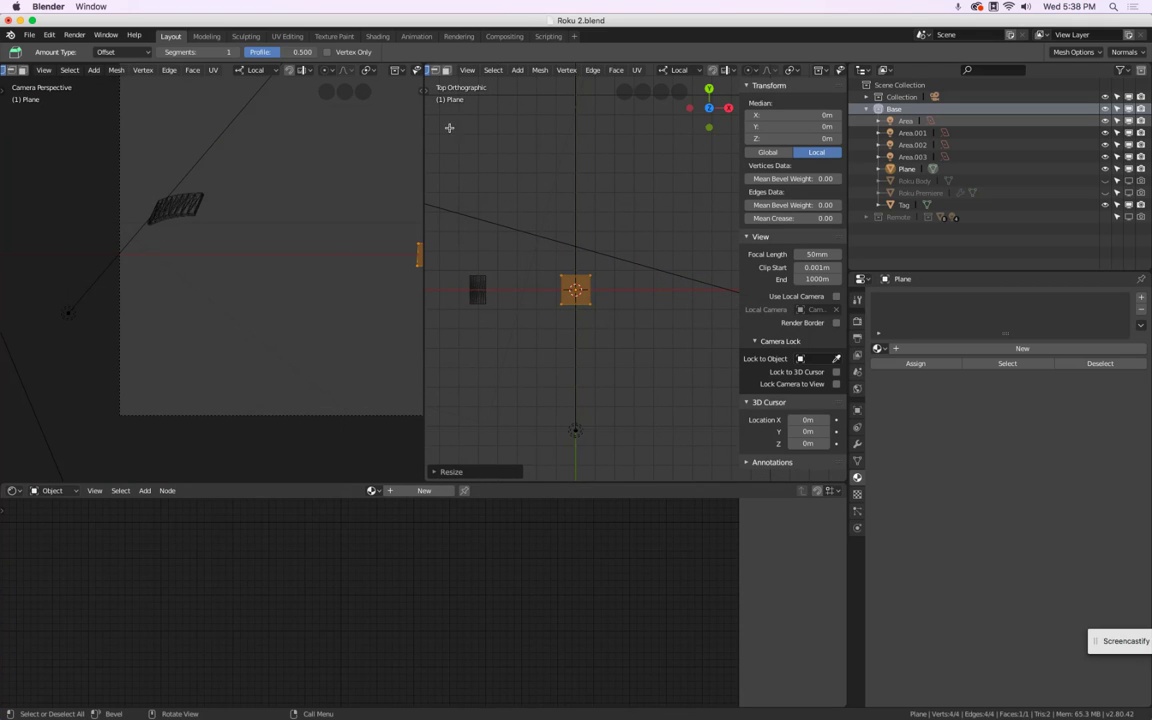
# Use the Transform tool to move the plane along X over the tag, to a median of about -0.047 m, aligning their left edges
pyautogui.click(425, 91)
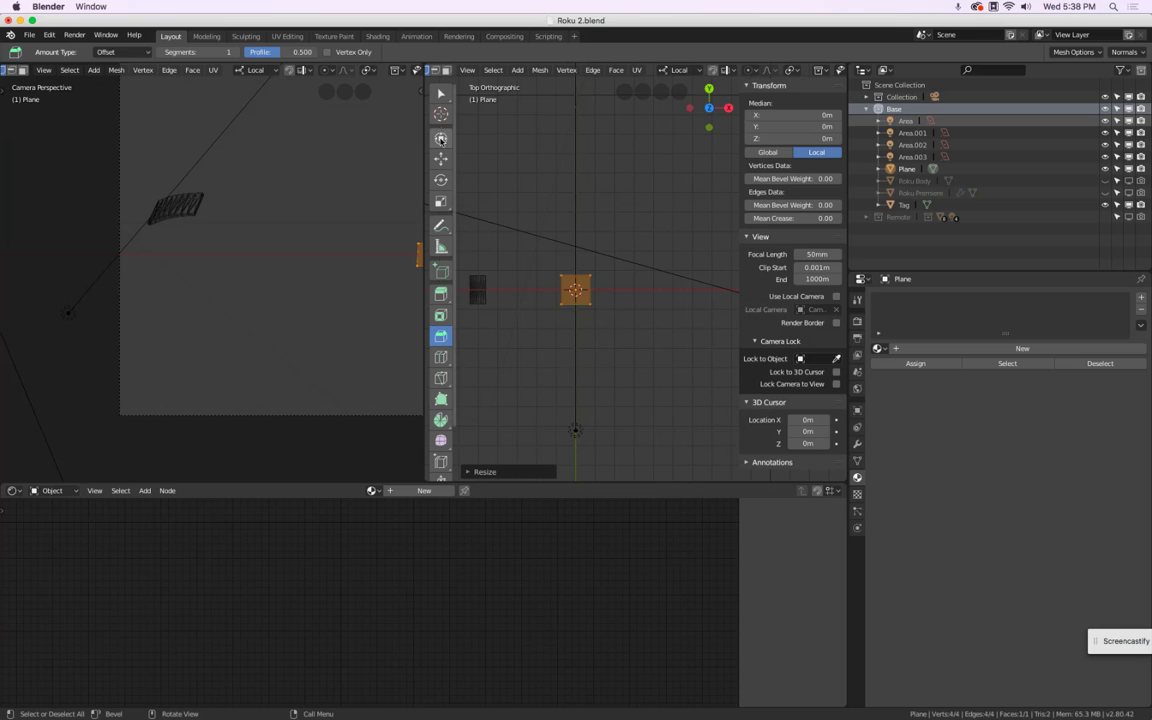
pyautogui.click(441, 140)
pyautogui.moveTo(645, 290); pyautogui.dragTo(539, 283)
pyautogui.keyDown('shift'); pyautogui.moveTo(539, 281); pyautogui.dragTo(635, 258, button='middle'); pyautogui.keyUp('shift')
pyautogui.scroll(4, 630, 262)
pyautogui.moveTo(624, 264); pyautogui.dragTo(621, 264)
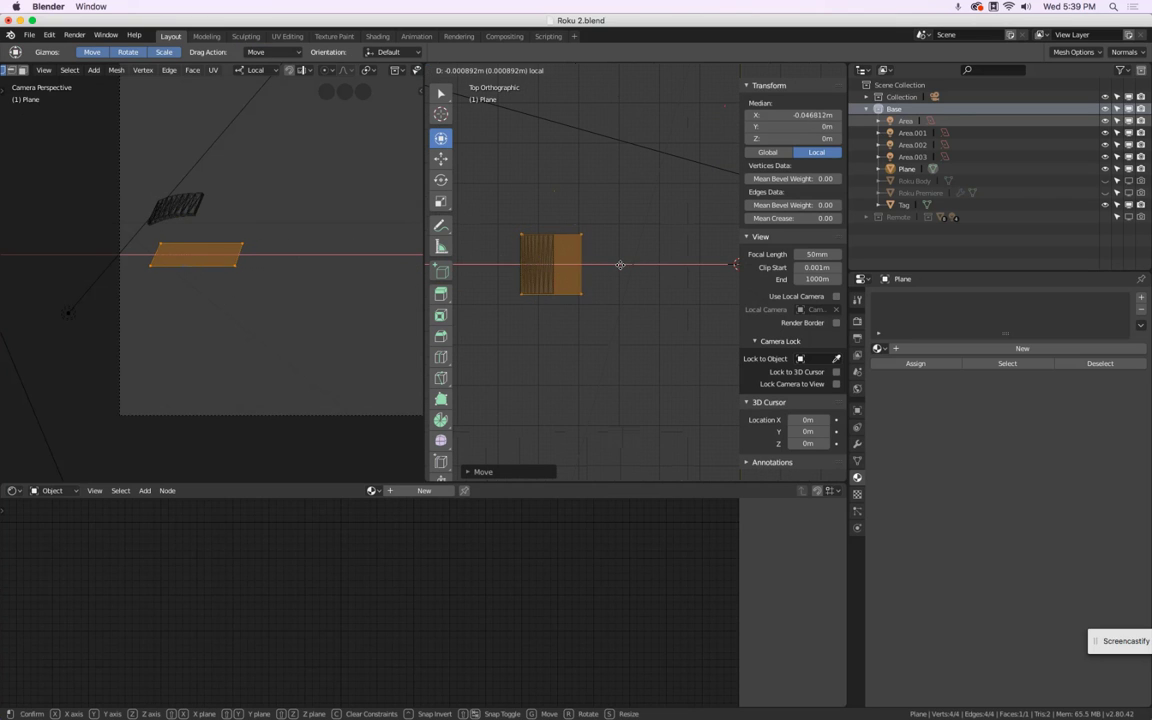
pyautogui.click(620, 263)
# Move the plane's right edge inward toward the tag, and raise the whole plane to about 0.01 m on Z
pyautogui.click(611, 221)
pyautogui.click(581, 234)
pyautogui.keyDown('shift'); pyautogui.click(581, 294); pyautogui.keyUp('shift')
pyautogui.moveTo(651, 263); pyautogui.dragTo(637, 263)
pyautogui.press('a')
pyautogui.moveTo(186, 189); pyautogui.dragTo(186, 135)
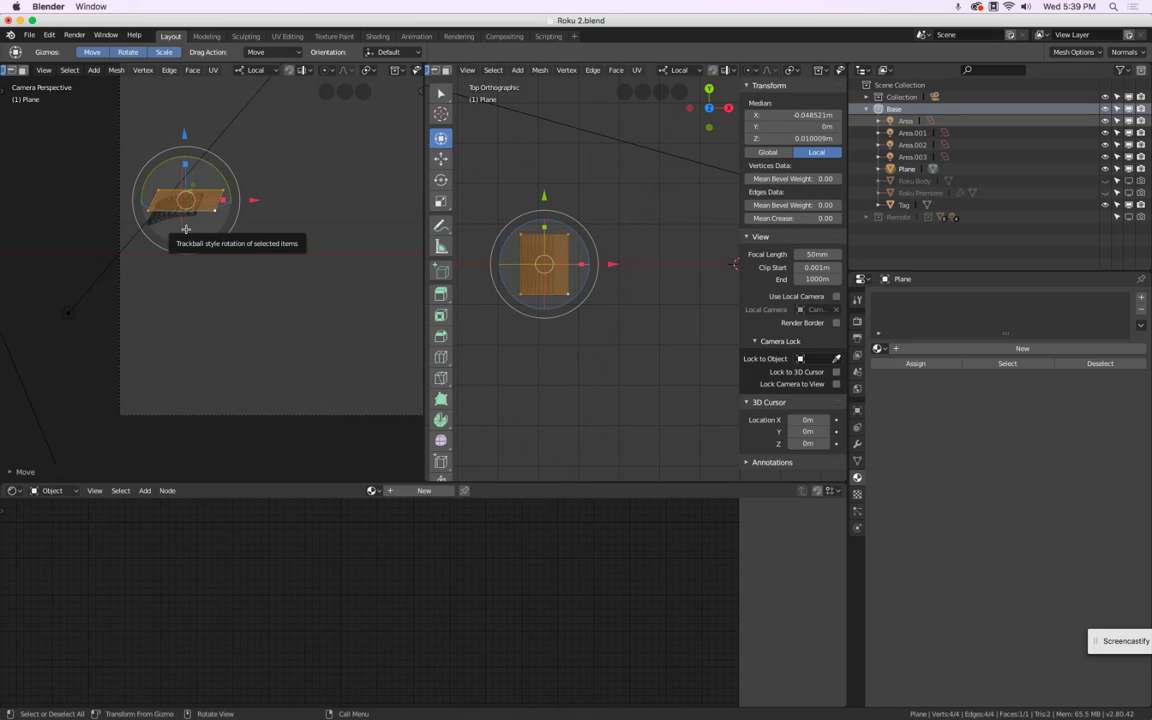
# In the front view, move the plane's left edge inward along X to the flatter part of the tag
pyautogui.press('KP_1')
pyautogui.scroll(2, 139, 229)
pyautogui.keyDown('shift'); pyautogui.moveTo(188, 236); pyautogui.dragTo(383, 278, button='middle'); pyautogui.keyUp('shift')
pyautogui.scroll(11, 164, 262)
pyautogui.keyDown('shift'); pyautogui.moveTo(129, 265); pyautogui.dragTo(161, 250, button='middle'); pyautogui.keyUp('shift')
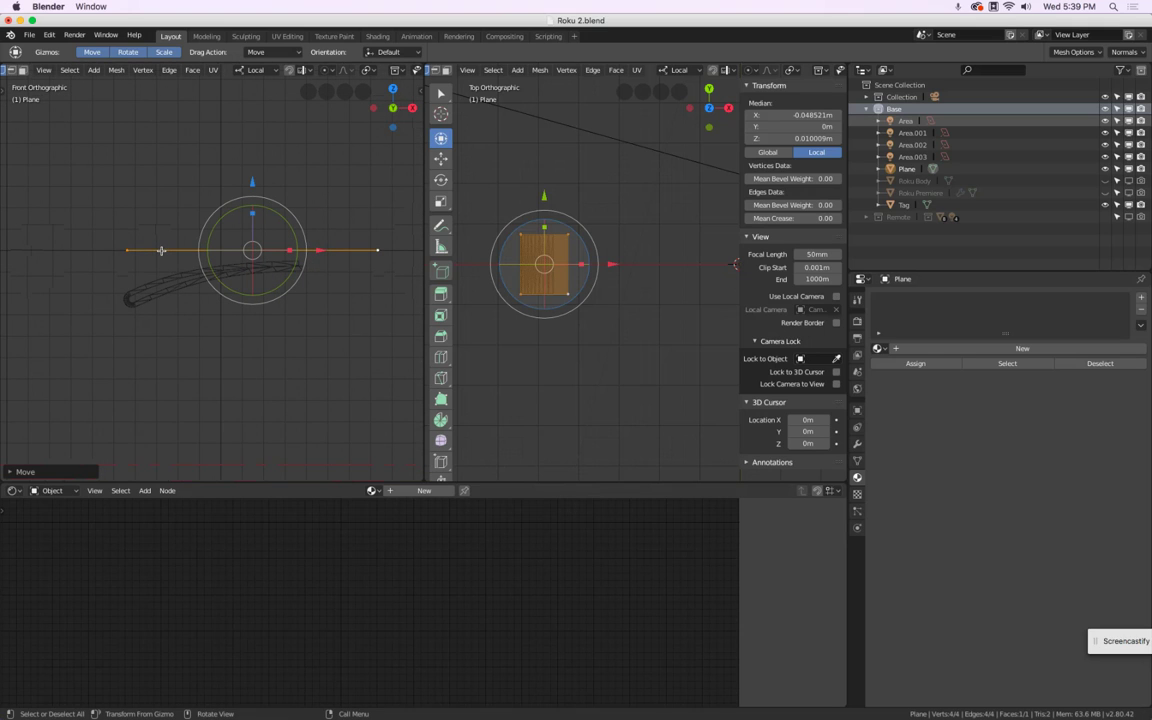
pyautogui.hotkey('alt', 'a')
pyautogui.moveTo(100, 221); pyautogui.dragTo(303, 244)
# Lower the whole plane along Z to about 0.0093 m so it lies within the tag's flat end
pyautogui.hotkey('alt', 'a')
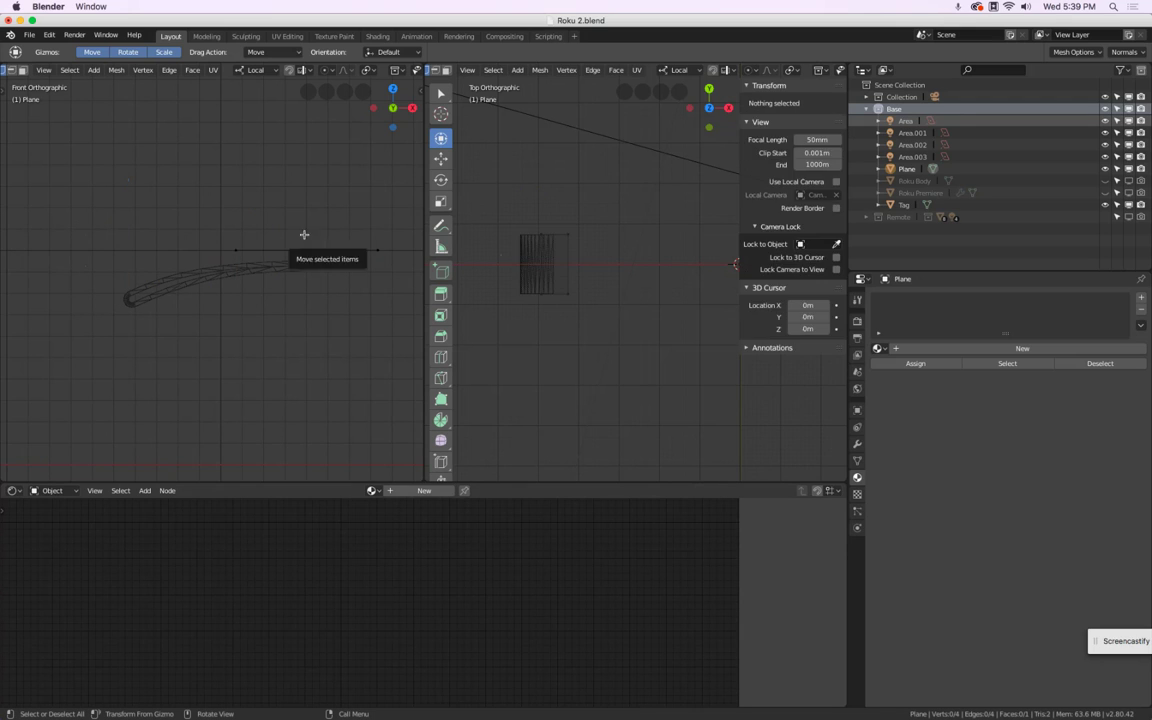
pyautogui.press('a')
pyautogui.press('g')
pyautogui.press('z')
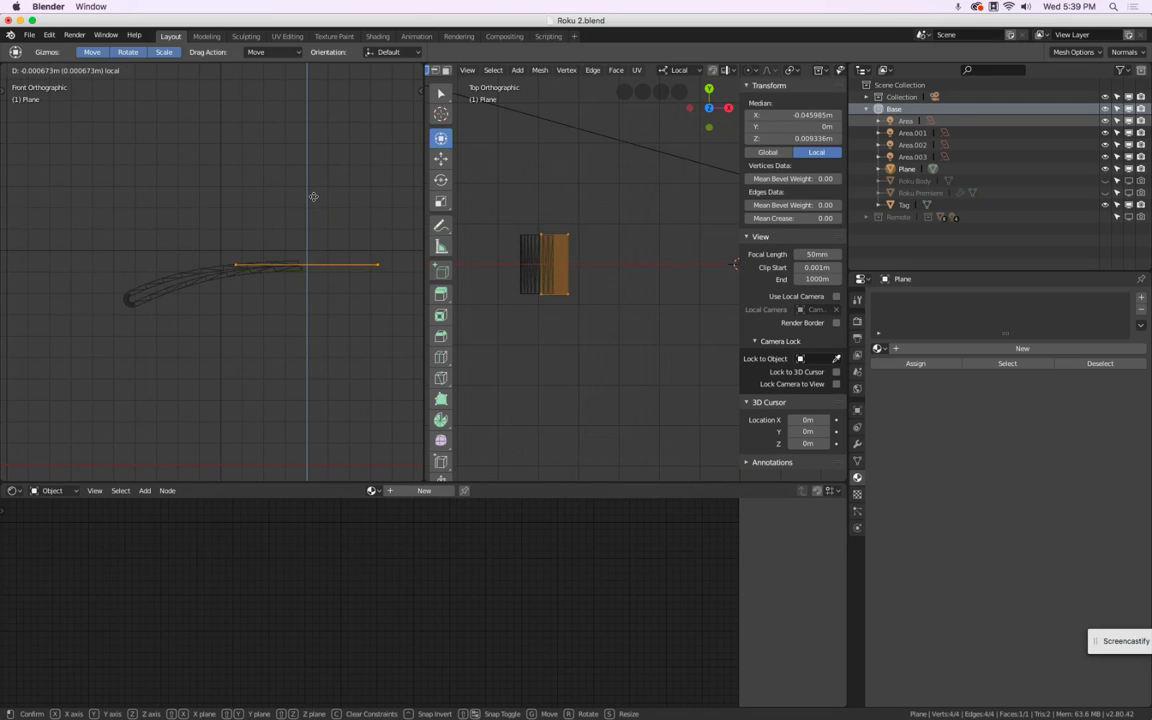
pyautogui.moveTo(315, 197); pyautogui.dragTo(315, 197)
# Extrude the plane's left edge downward along the tag's curve and reposition the new edge partway along it
pyautogui.scroll(4, 221, 267)
pyautogui.hotkey('alt', 'a')
pyautogui.click(243, 262)
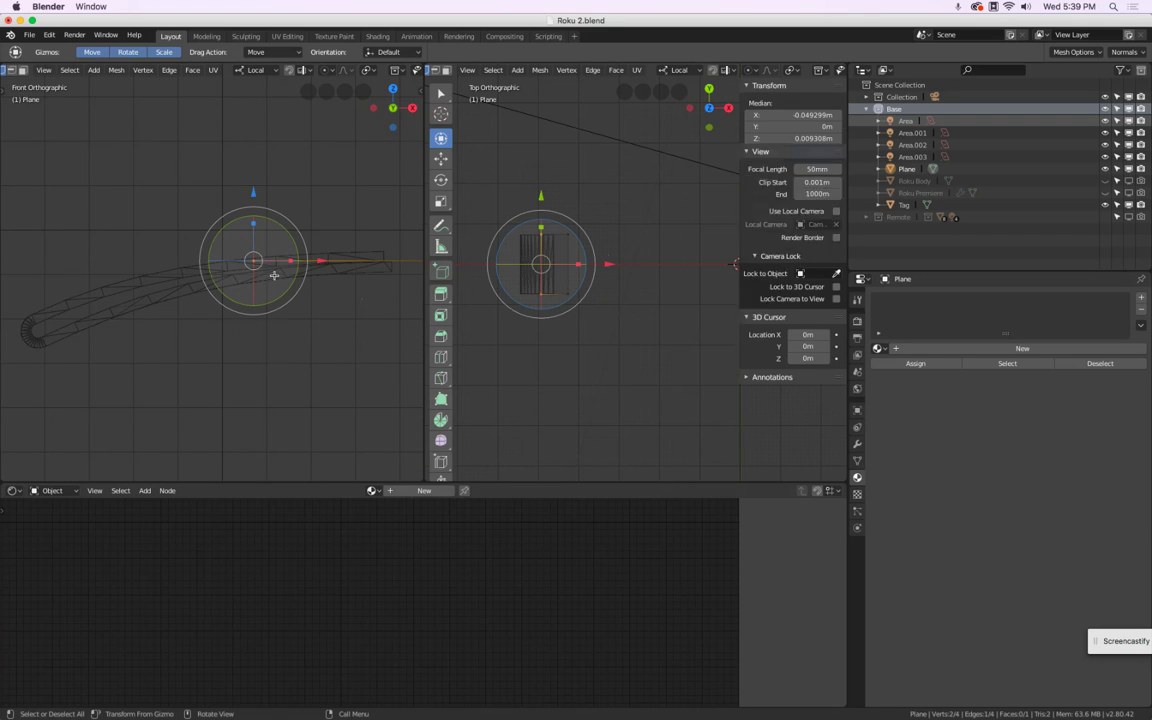
pyautogui.moveTo(250, 258); pyautogui.dragTo(124, 293)
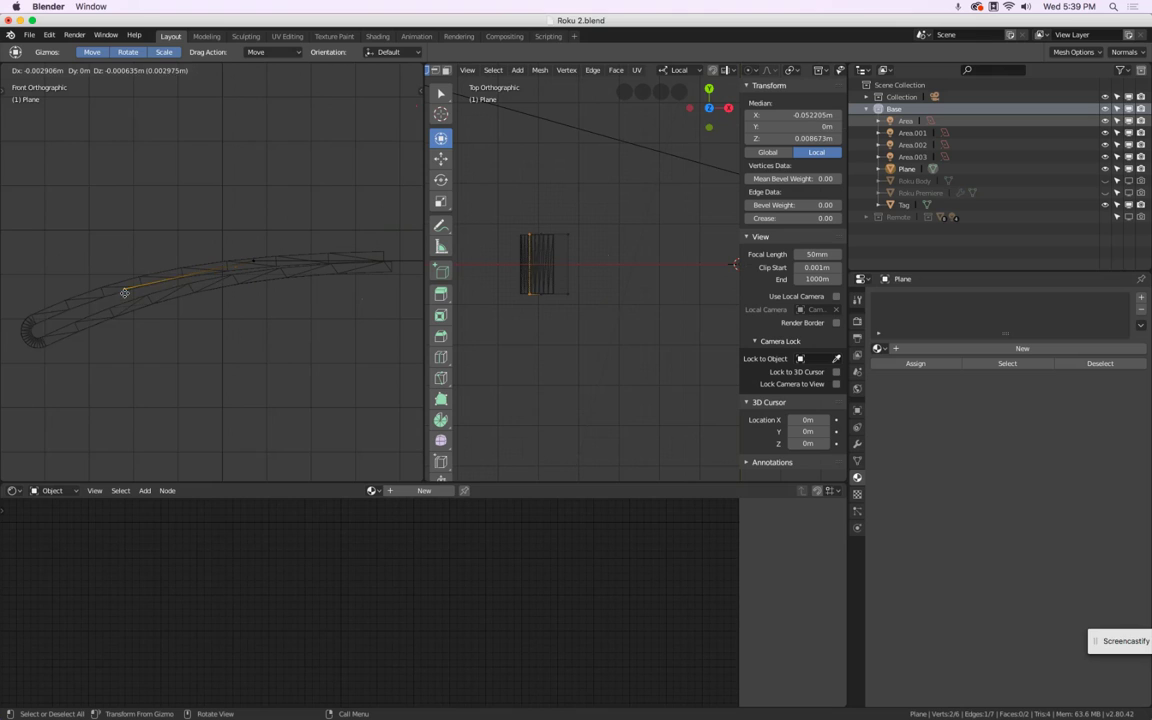
pyautogui.click(92, 302)
pyautogui.keyDown('shift'); pyautogui.moveTo(81, 303); pyautogui.dragTo(175, 249, button='middle'); pyautogui.keyUp('shift')
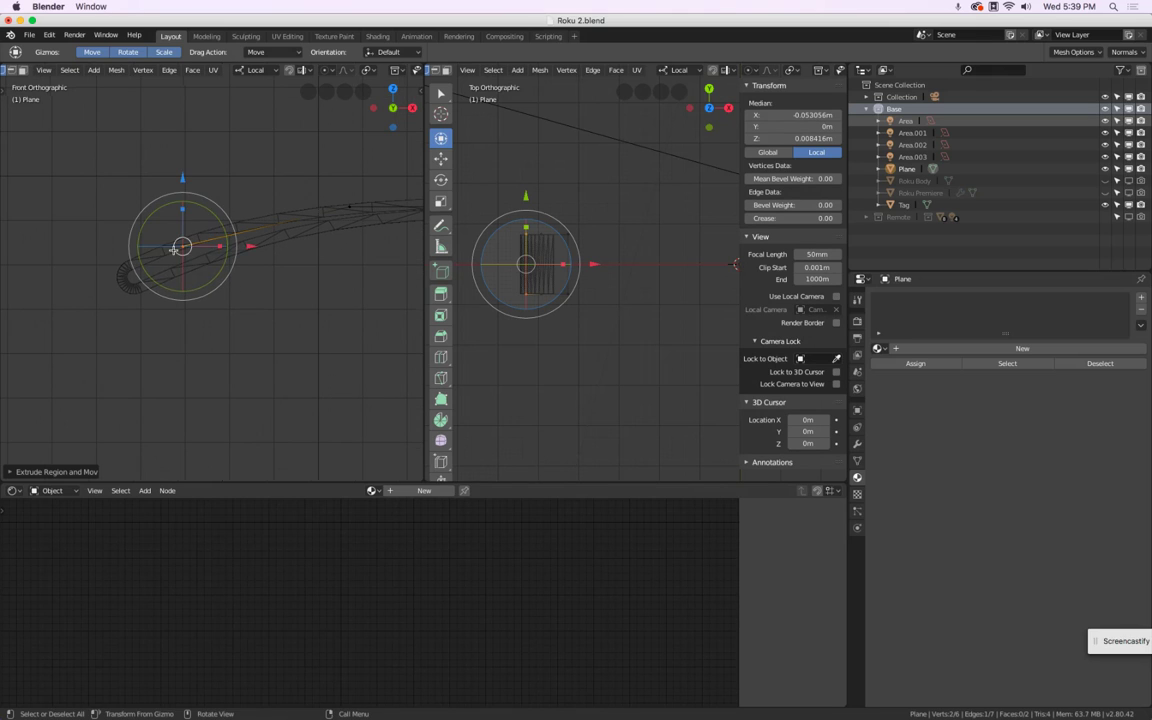
pyautogui.press('g')
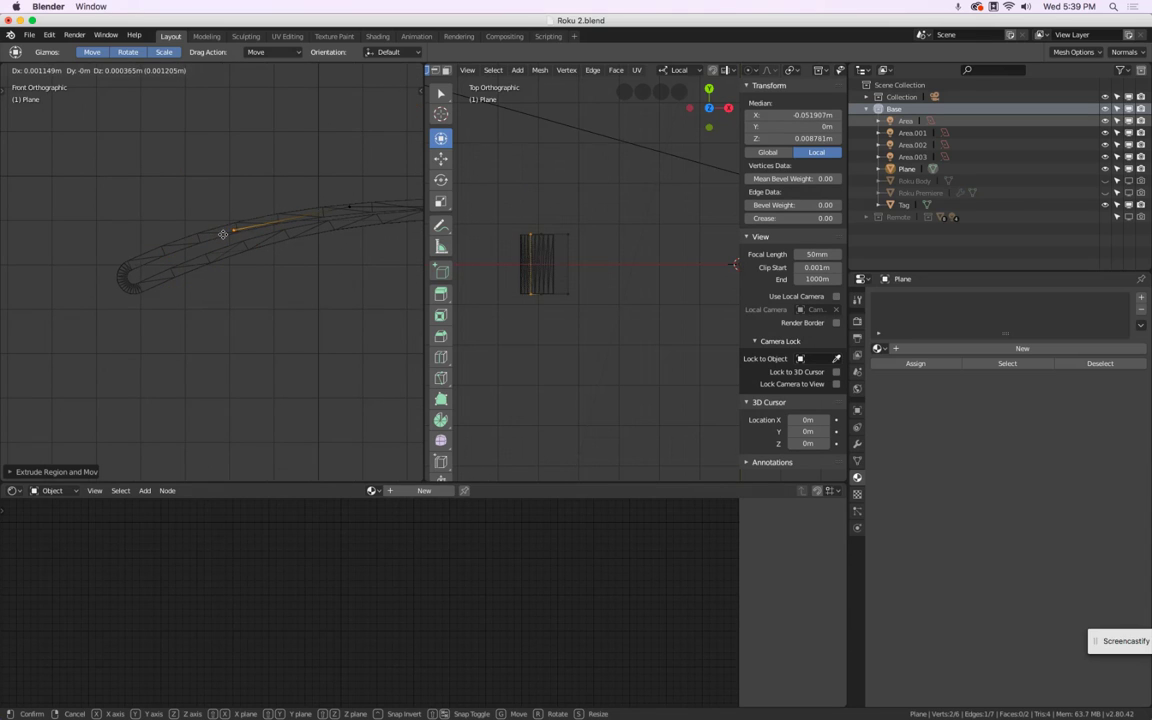
pyautogui.click(209, 248)
# Extrude the plane's left edge down to the tag's tip, around its bend and back along the underside
pyautogui.press('e')
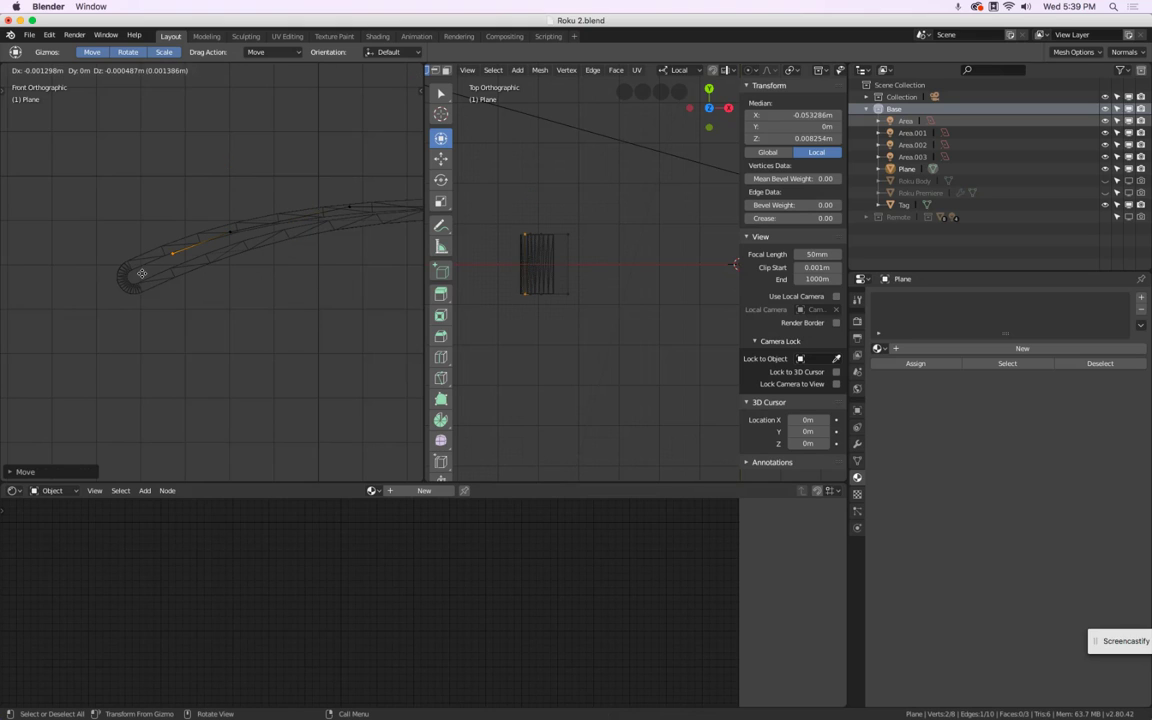
pyautogui.click(101, 255)
pyautogui.press('e')
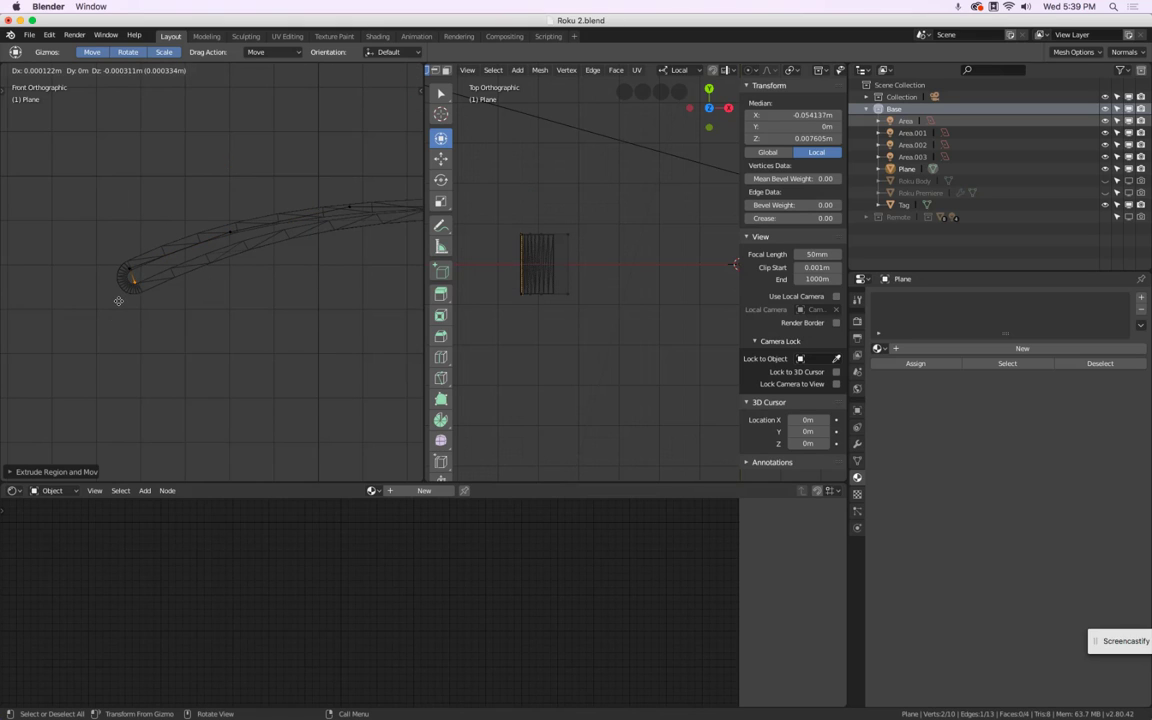
pyautogui.click(121, 301)
pyautogui.press('e')
pyautogui.click(217, 262)
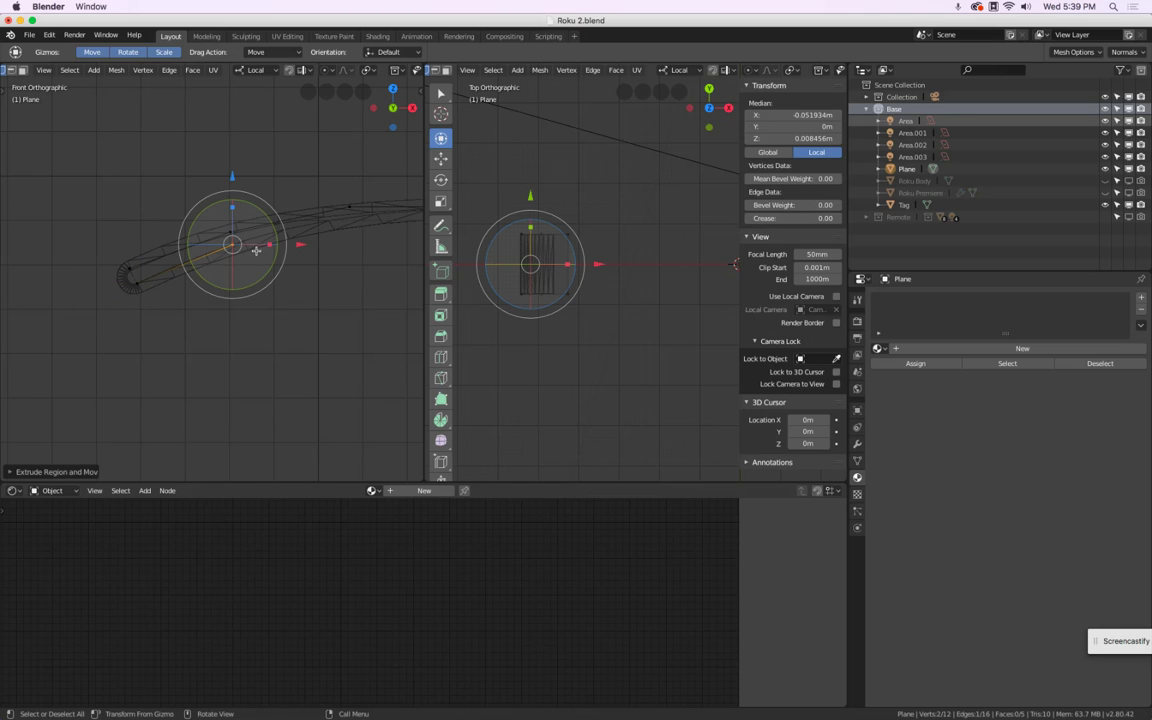
# Extrude the underside edge in two more segments along the tag's curve and out to the flat end
pyautogui.keyDown('shift'); pyautogui.moveTo(321, 260); pyautogui.dragTo(239, 270, button='middle'); pyautogui.keyUp('shift')
pyautogui.press('e')
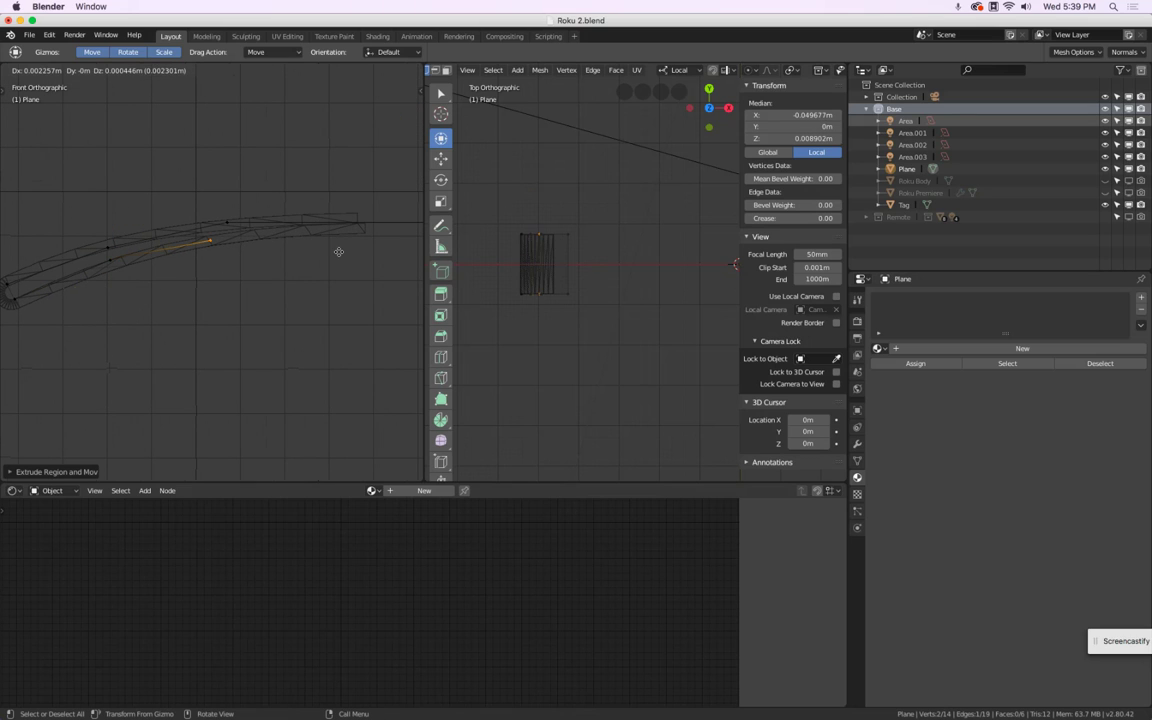
pyautogui.click(354, 244)
pyautogui.press('e')
pyautogui.click(95, 241)
# Lower the upper layer's edge where the curve meets the flat part to about 0.0092 m on Z
pyautogui.press('a')
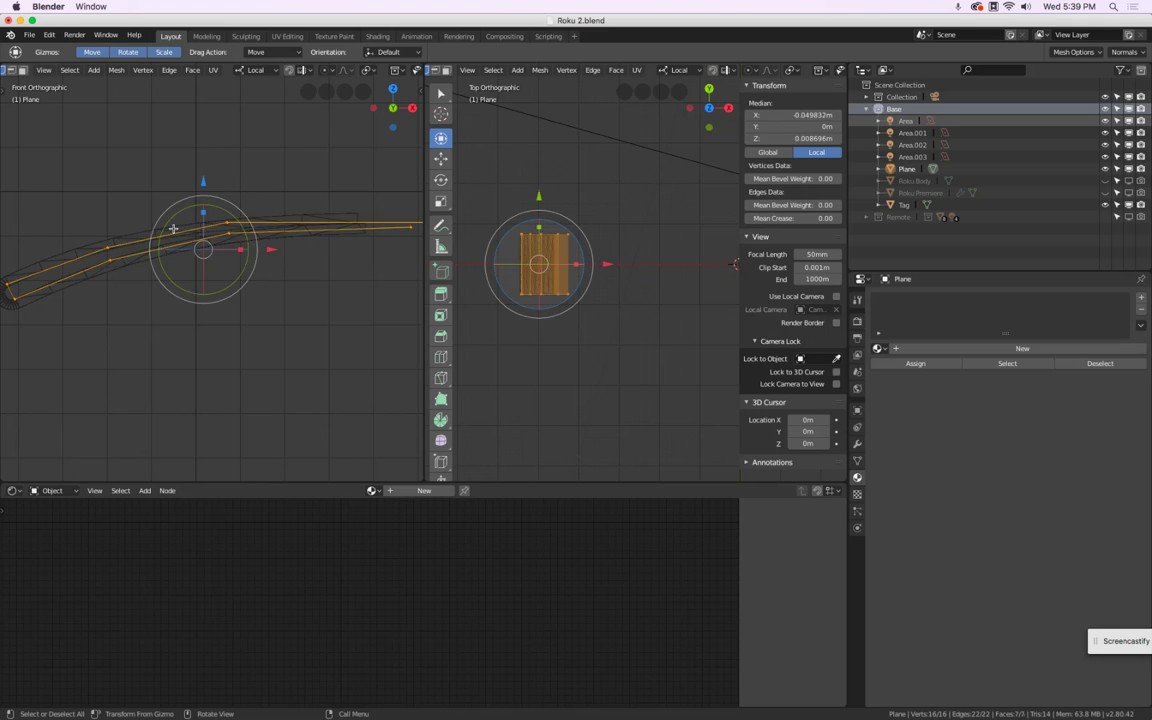
pyautogui.press('a')
pyautogui.press('b')
pyautogui.moveTo(205, 202); pyautogui.dragTo(230, 168)
pyautogui.moveTo(230, 168); pyautogui.dragTo(224, 208, button='middle')
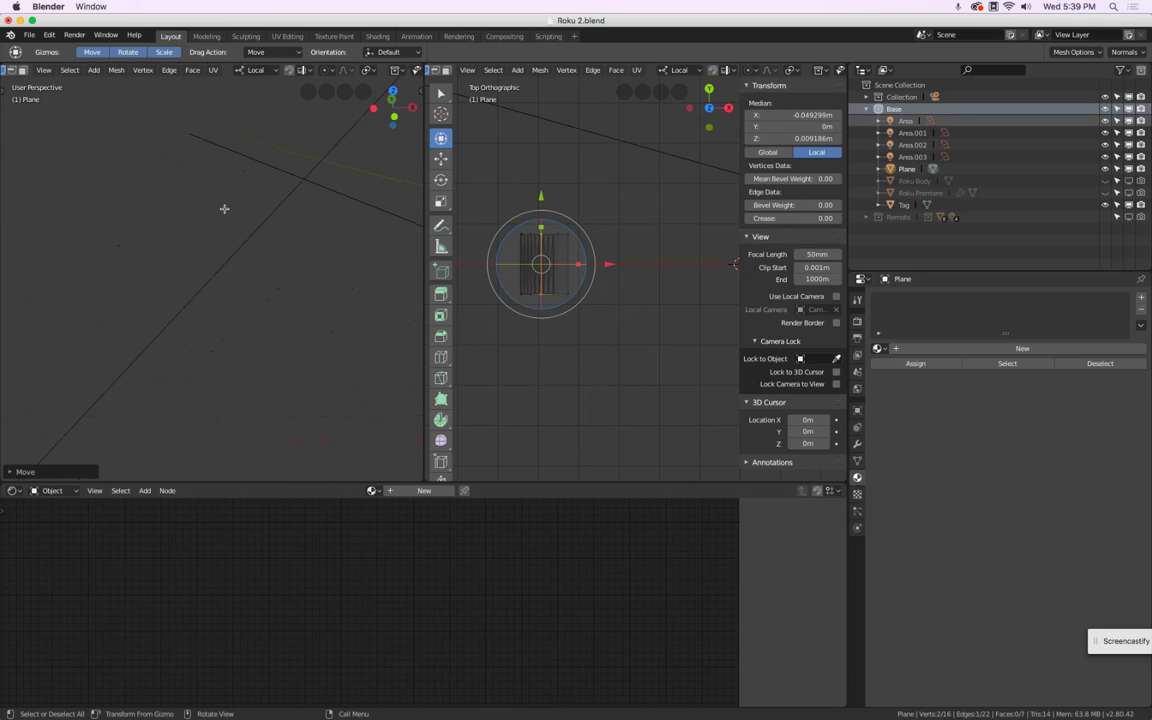
pyautogui.press('KP_Decimal')
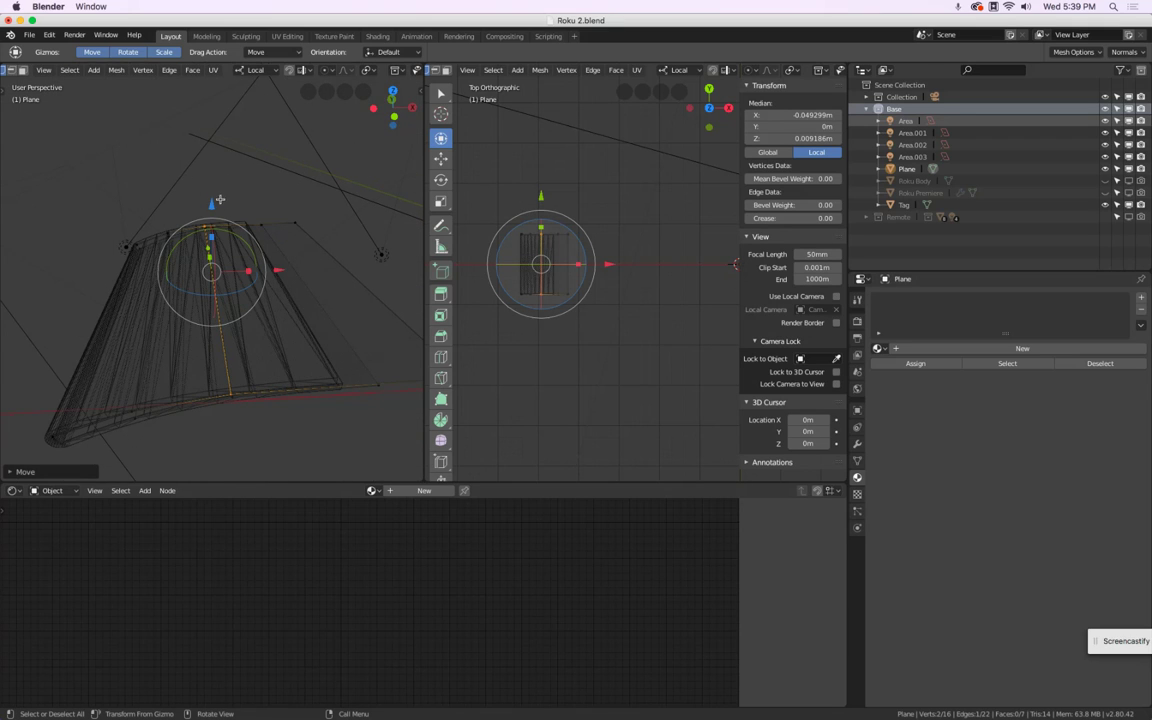
# Switch the perspective view to solid shading to compare the new strip with the purple tag
pyautogui.click(44, 74)
pyautogui.press('z')
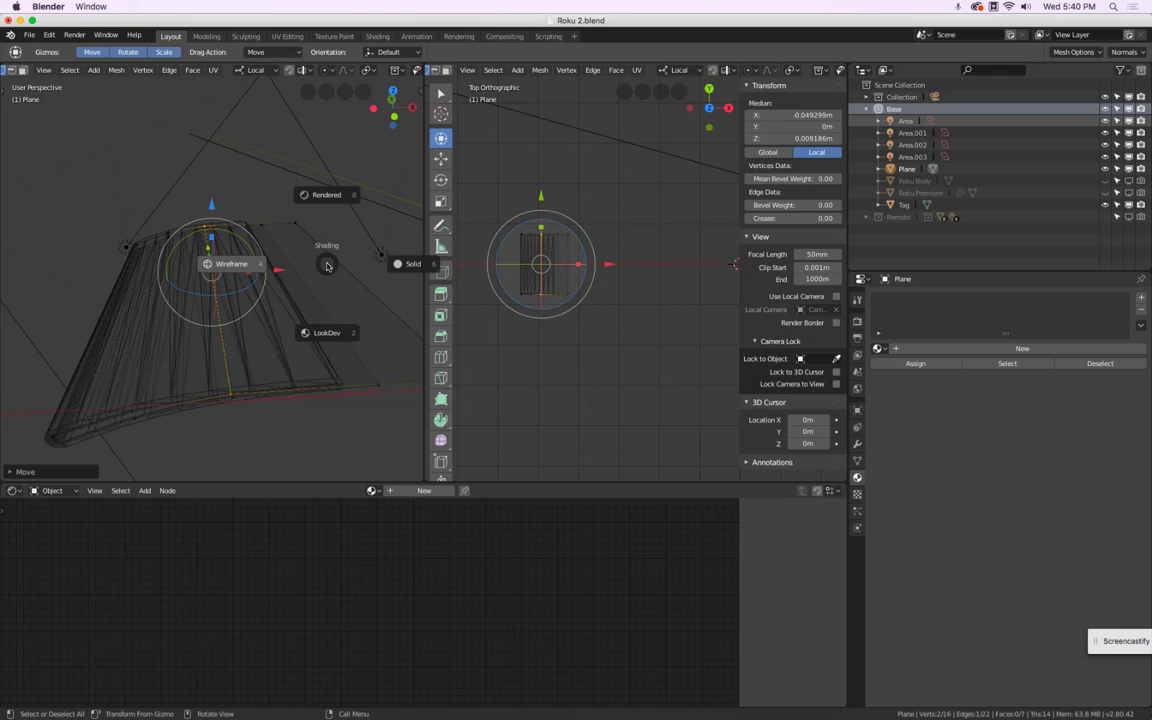
pyautogui.click(374, 245)
pyautogui.moveTo(356, 255); pyautogui.dragTo(324, 220, button='middle')
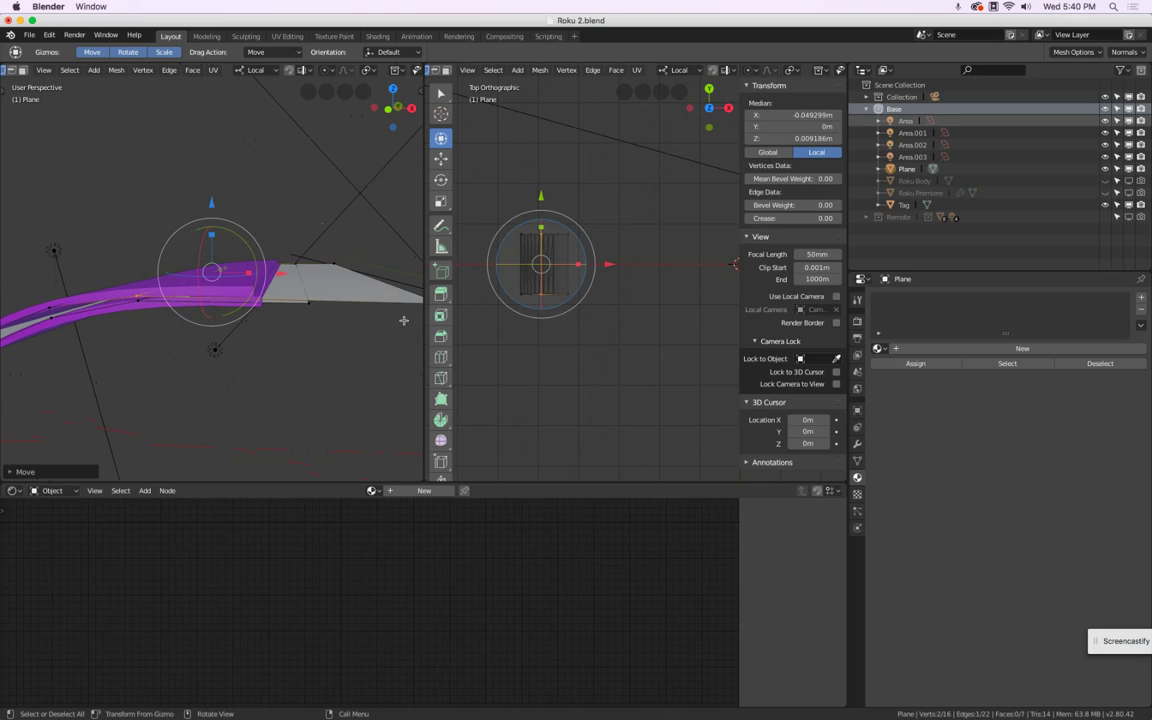
pyautogui.scroll(5, 549, 313)
# Extrude both end edges of the strip's flat end outward along X by about 0.0015 m
pyautogui.moveTo(304, 303); pyautogui.dragTo(365, 294, button='middle')
pyautogui.moveTo(365, 294); pyautogui.dragTo(418, 332)
pyautogui.moveTo(418, 332); pyautogui.dragTo(358, 232, button='middle')
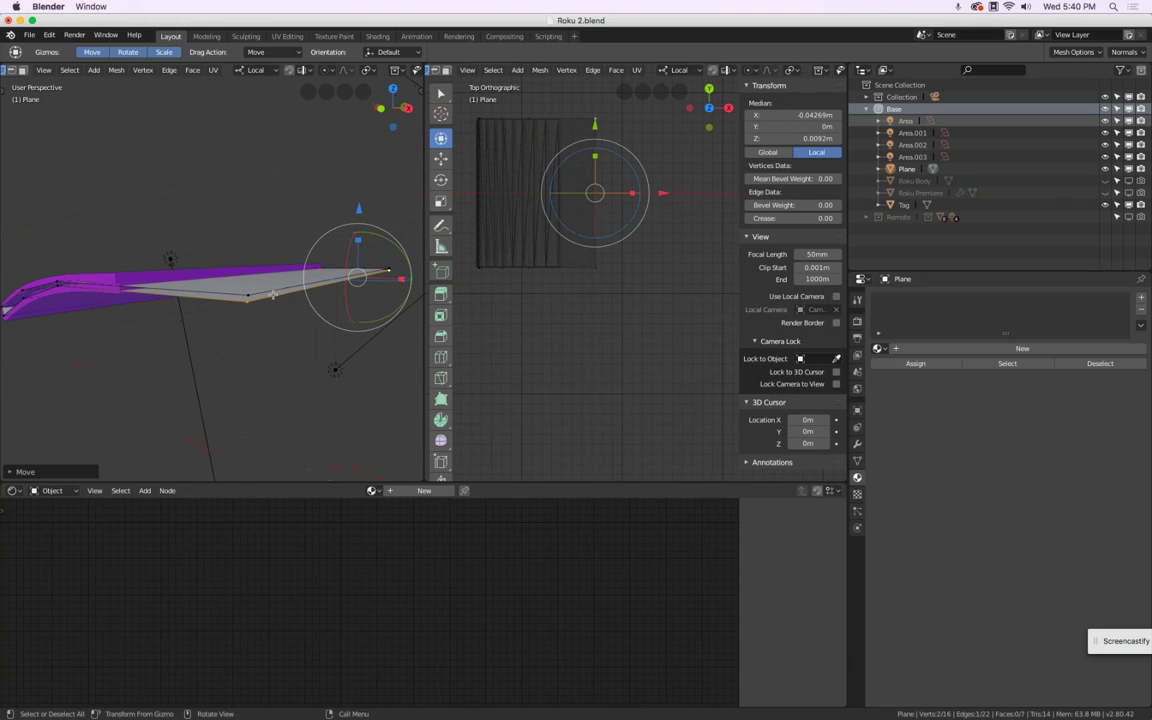
pyautogui.keyDown('shift'); pyautogui.click(249, 295); pyautogui.keyUp('shift')
pyautogui.scroll(5, 379, 276)
pyautogui.keyDown('shift'); pyautogui.click(381, 268); pyautogui.keyUp('shift')
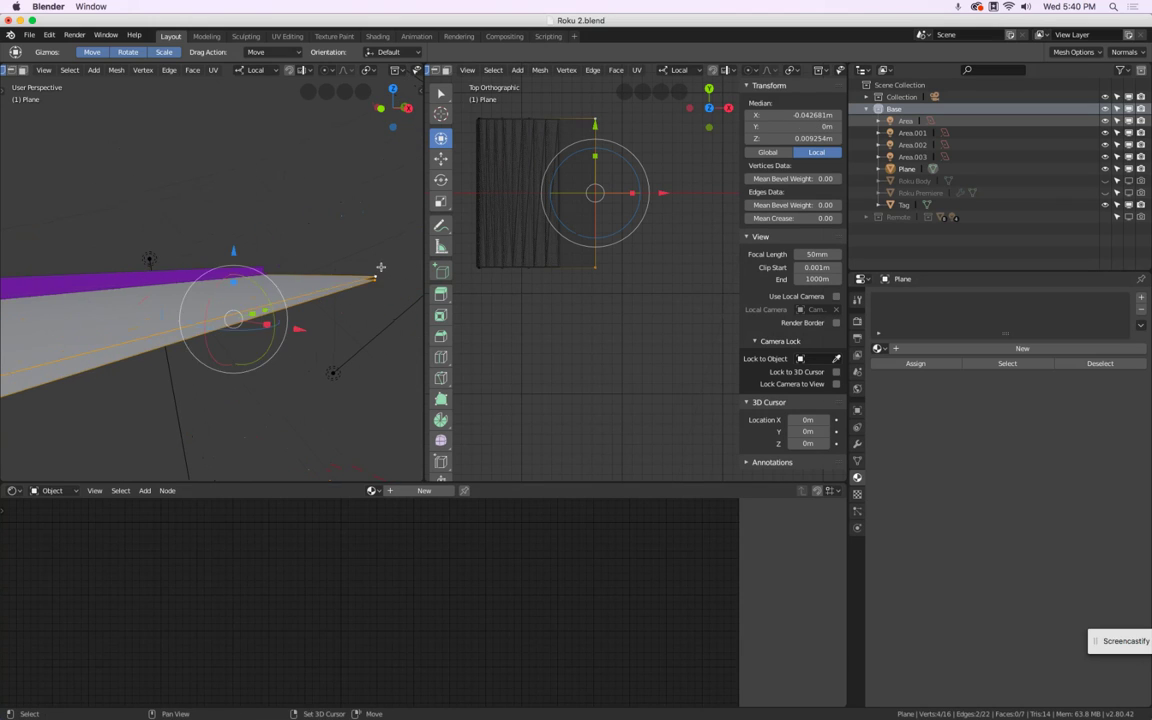
pyautogui.scroll(-8, 381, 268)
pyautogui.press('e')
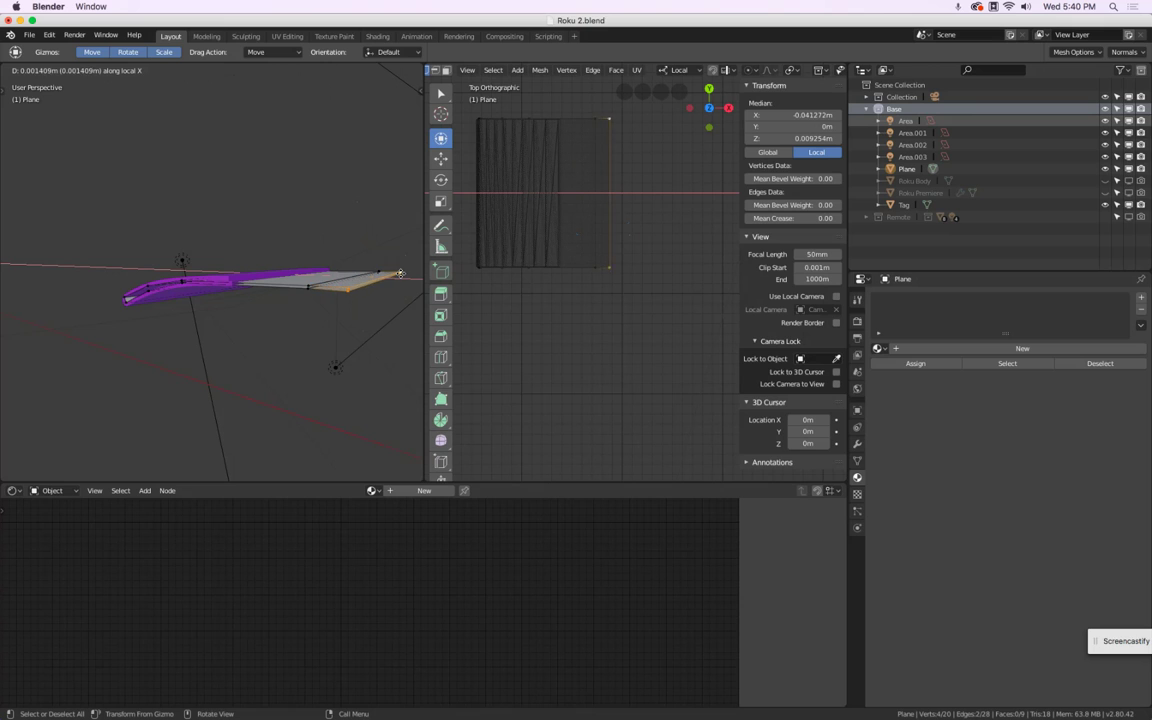
pyautogui.click(356, 243)
pyautogui.press('Tab')
pyautogui.moveTo(352, 240); pyautogui.dragTo(380, 254, button='middle')
pyautogui.press('Tab')
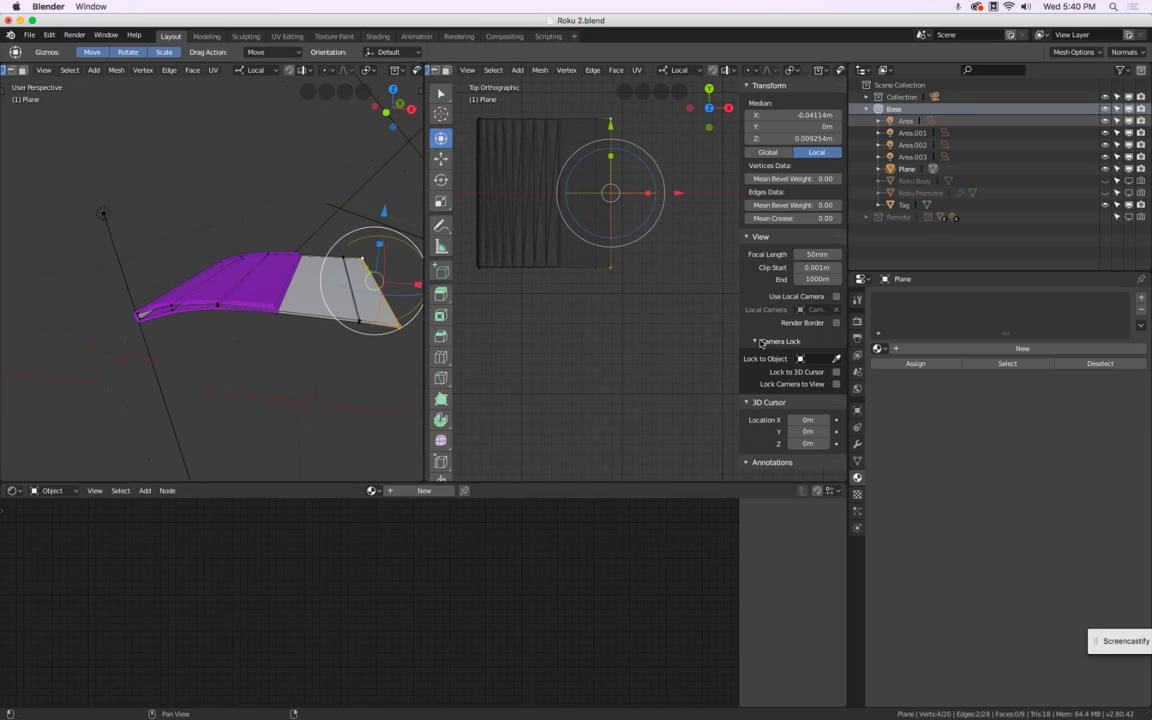
# Add a Solidify modifier to the plane with 0.0002 m thickness, Even Thickness and High Quality Normals
pyautogui.click(858, 445)
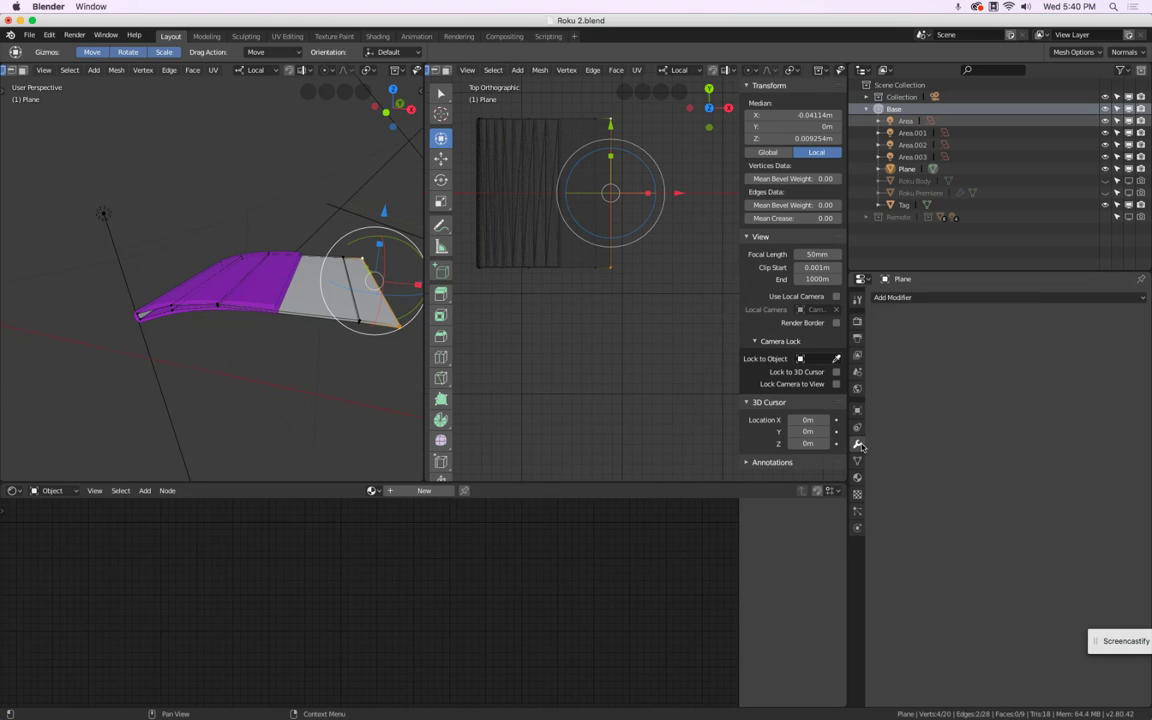
pyautogui.click(910, 298)
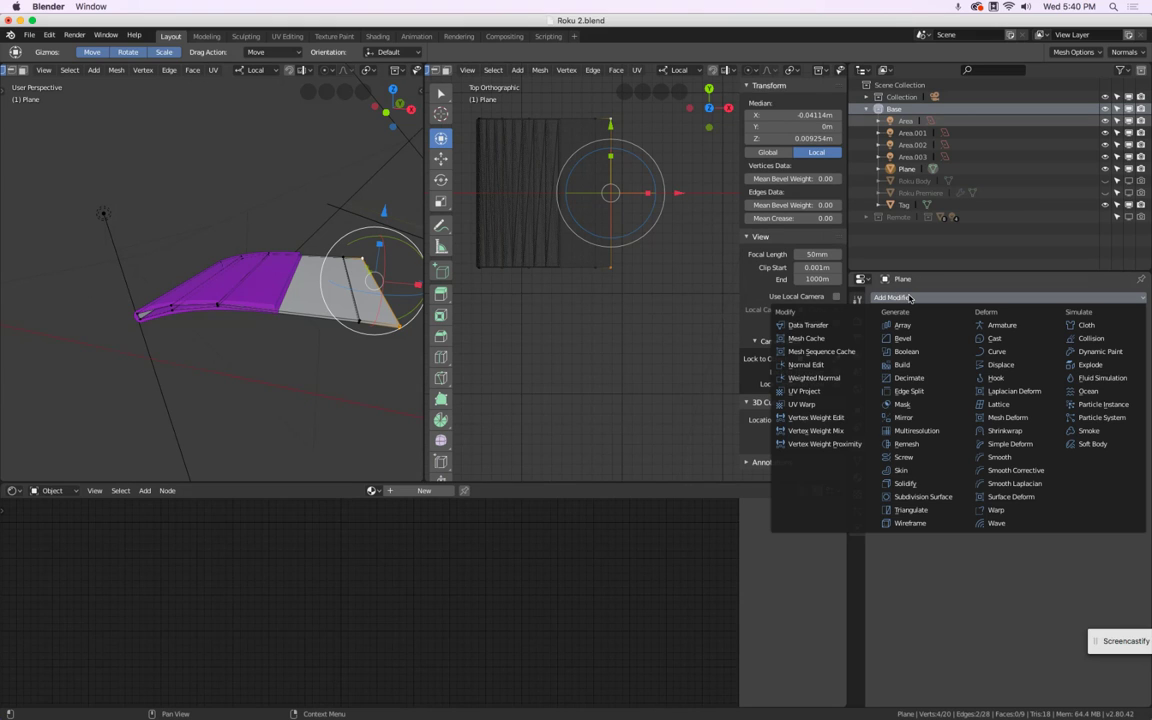
pyautogui.click(918, 483)
pyautogui.click(934, 350)
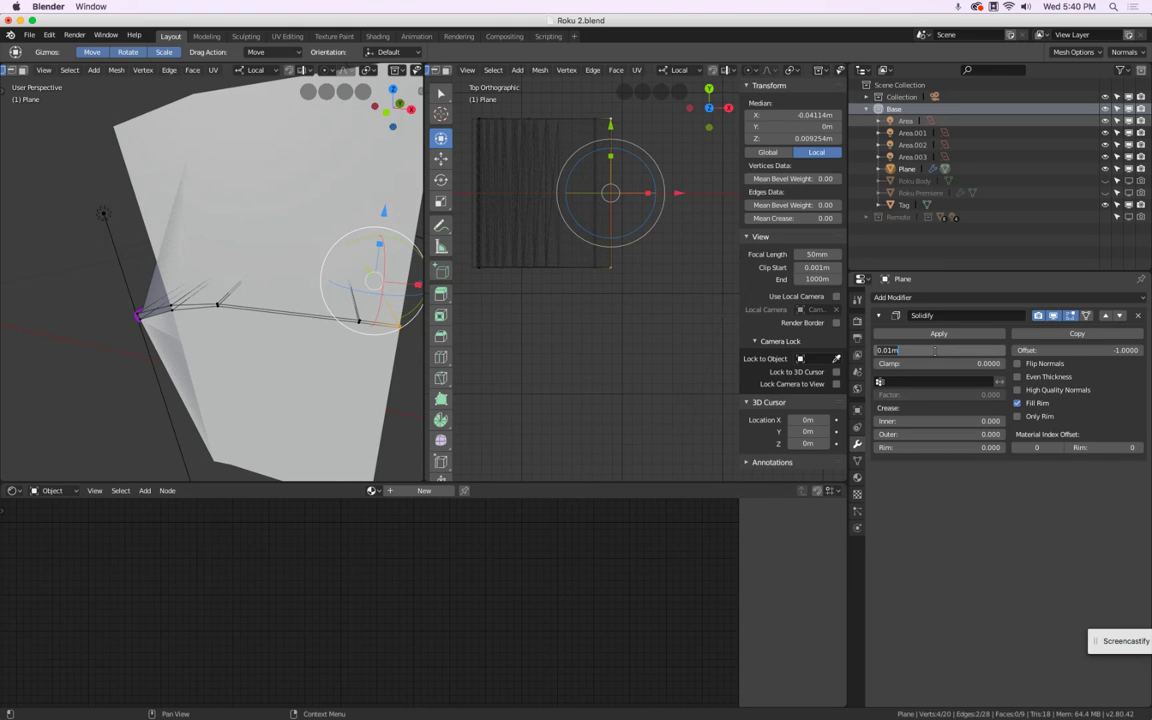
pyautogui.press('Return')
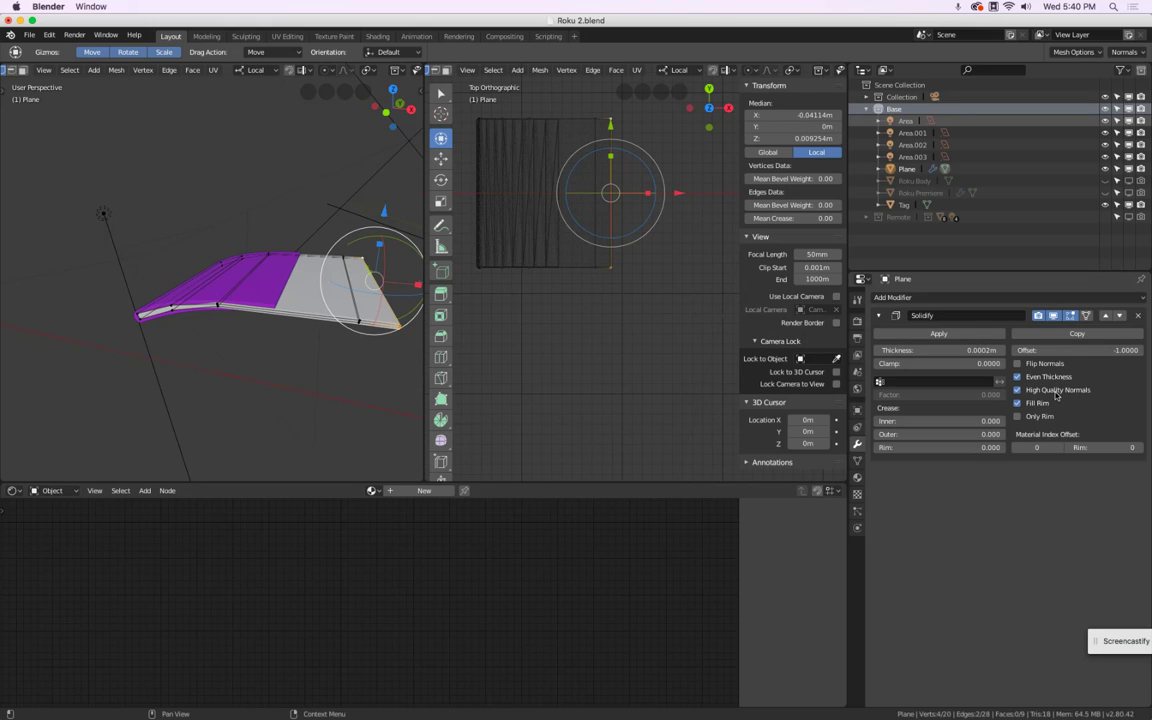
# Set the Solidify offset to 1.0 and check the thickened layers against the tag
pyautogui.moveTo(1070, 350); pyautogui.dragTo(1150, 382)
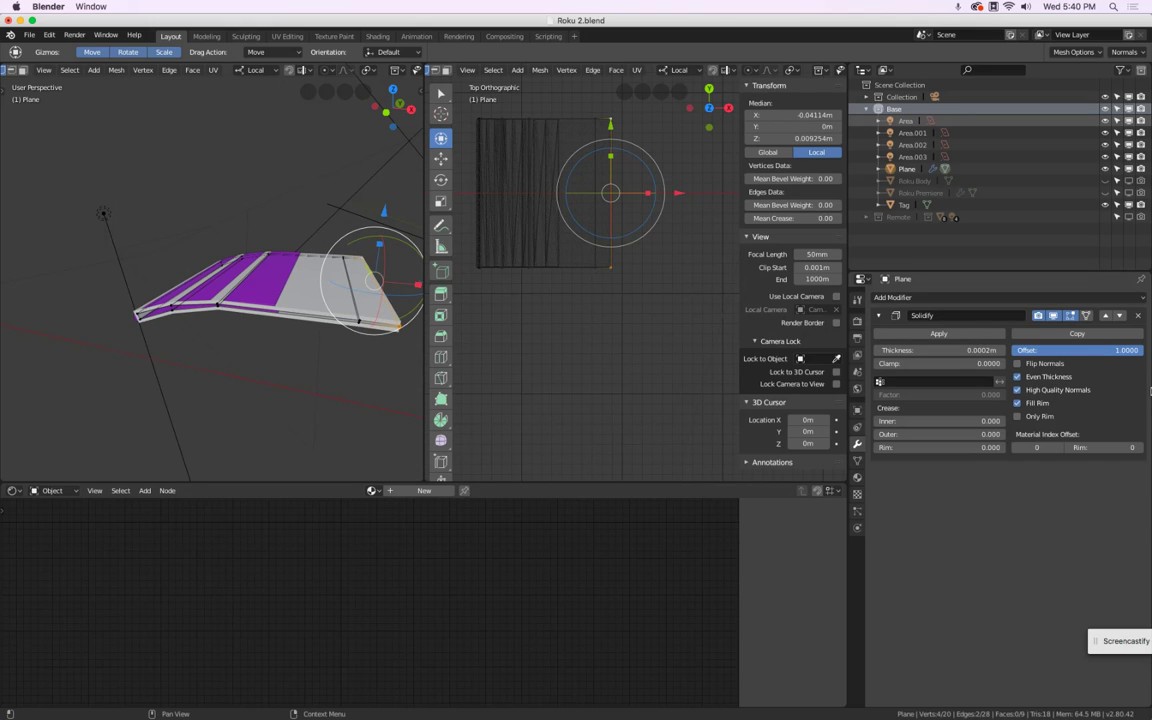
pyautogui.moveTo(1066, 350); pyautogui.dragTo(1090, 350)
pyautogui.scroll(-5, 177, 258)
pyautogui.scroll(6, 176, 264)
pyautogui.scroll(-3, 182, 271)
pyautogui.moveTo(211, 280); pyautogui.dragTo(181, 288, button='middle')
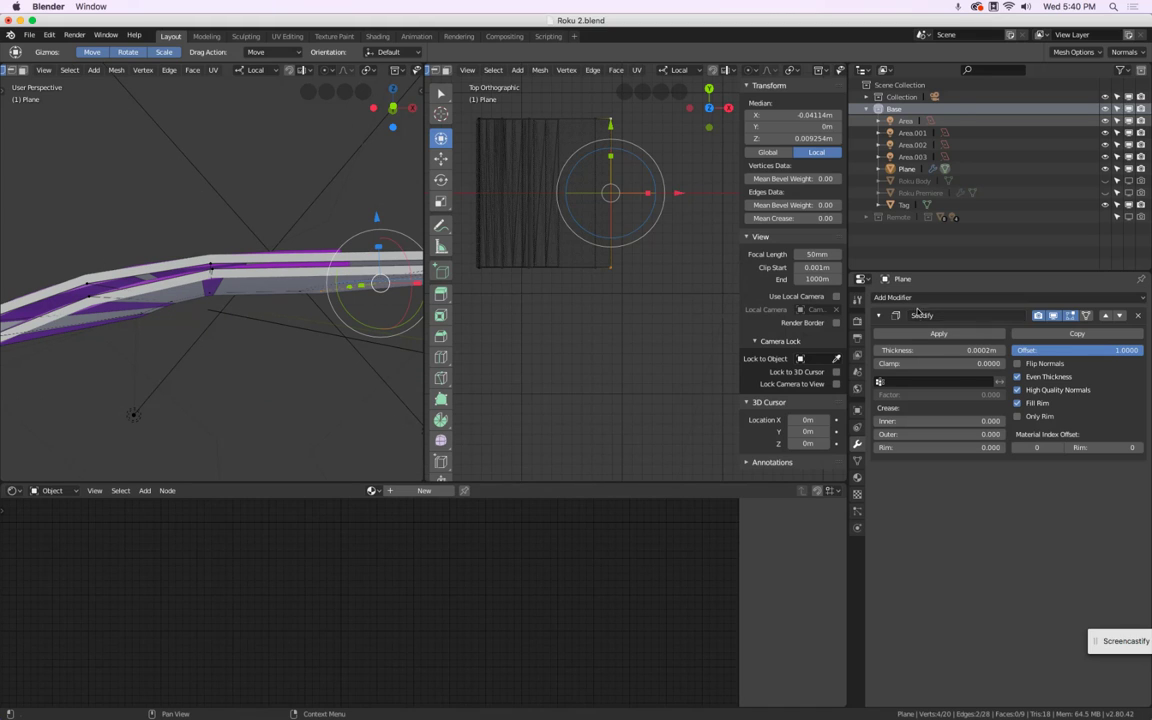
# Add a Subdivision Surface modifier to the plane and set its viewport subdivisions to 2
pyautogui.click(895, 297)
pyautogui.click(925, 497)
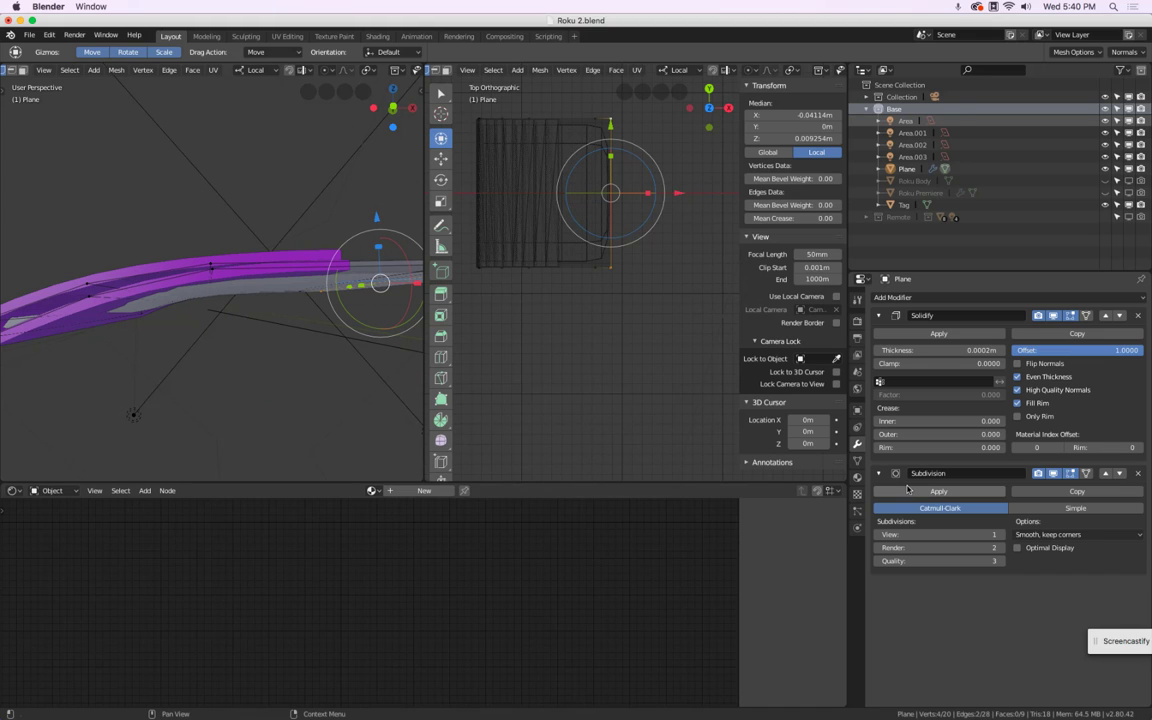
pyautogui.click(1003, 537)
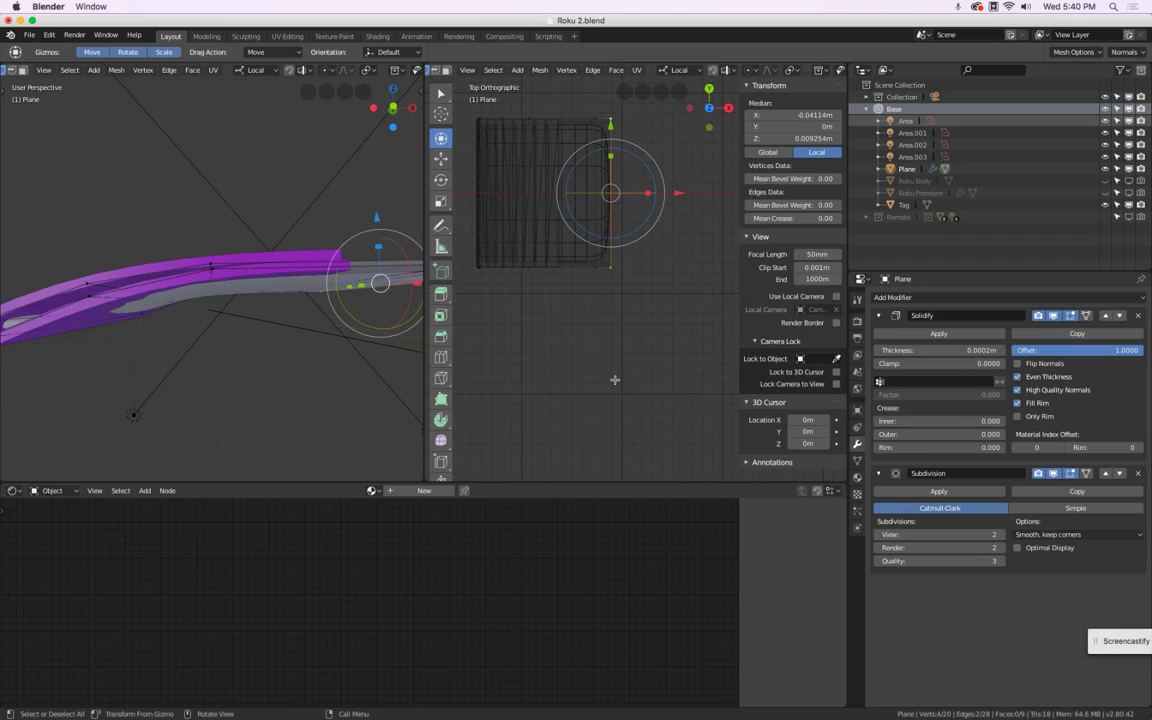
# Set the Solidify modifier's thickness to 0.3 mm
pyautogui.moveTo(296, 324); pyautogui.dragTo(333, 303, button='middle')
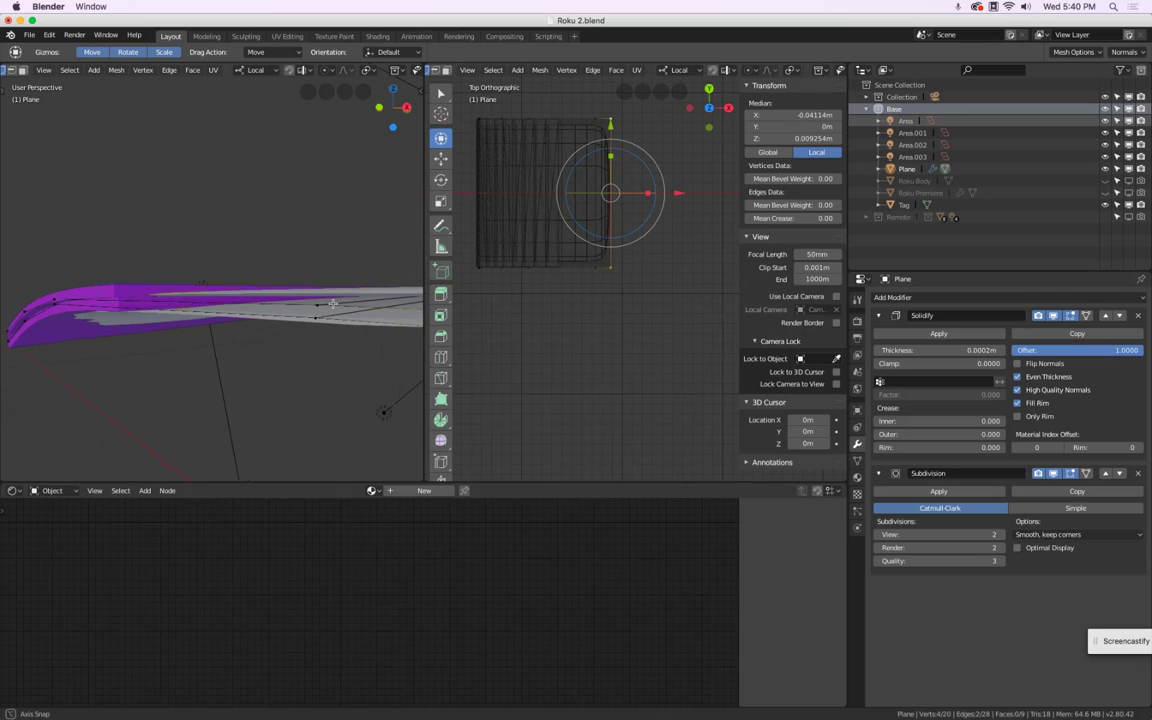
pyautogui.click(927, 351)
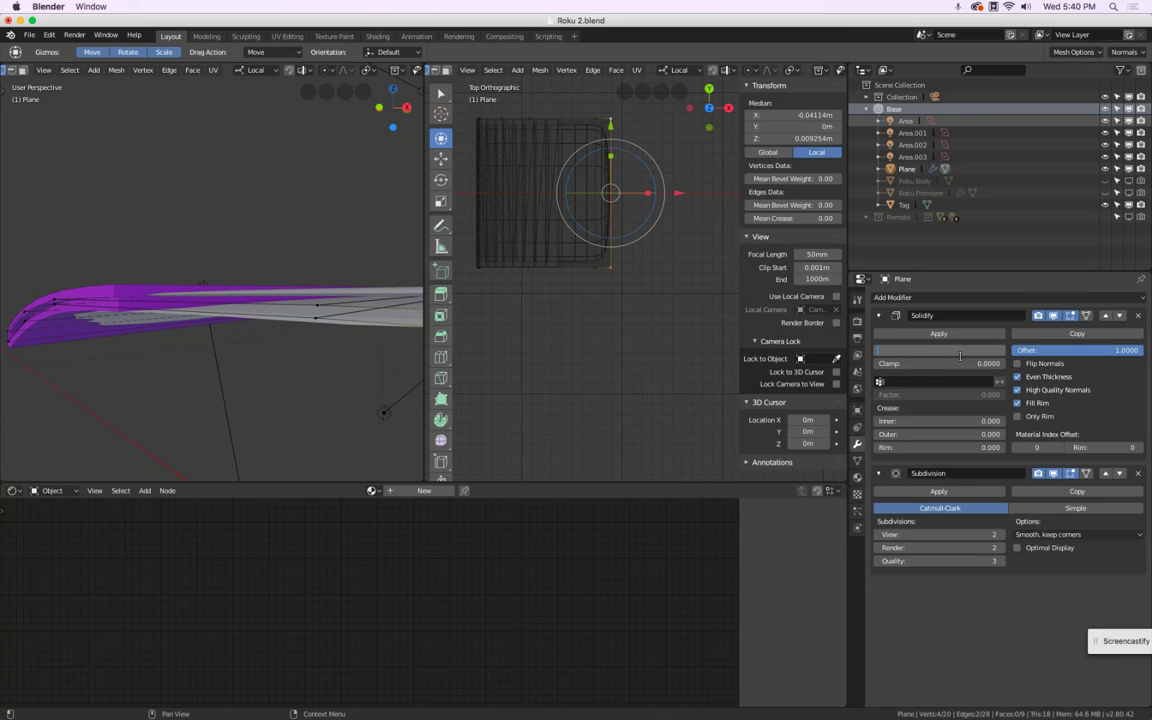
pyautogui.write('.3mm')
pyautogui.press('Return')
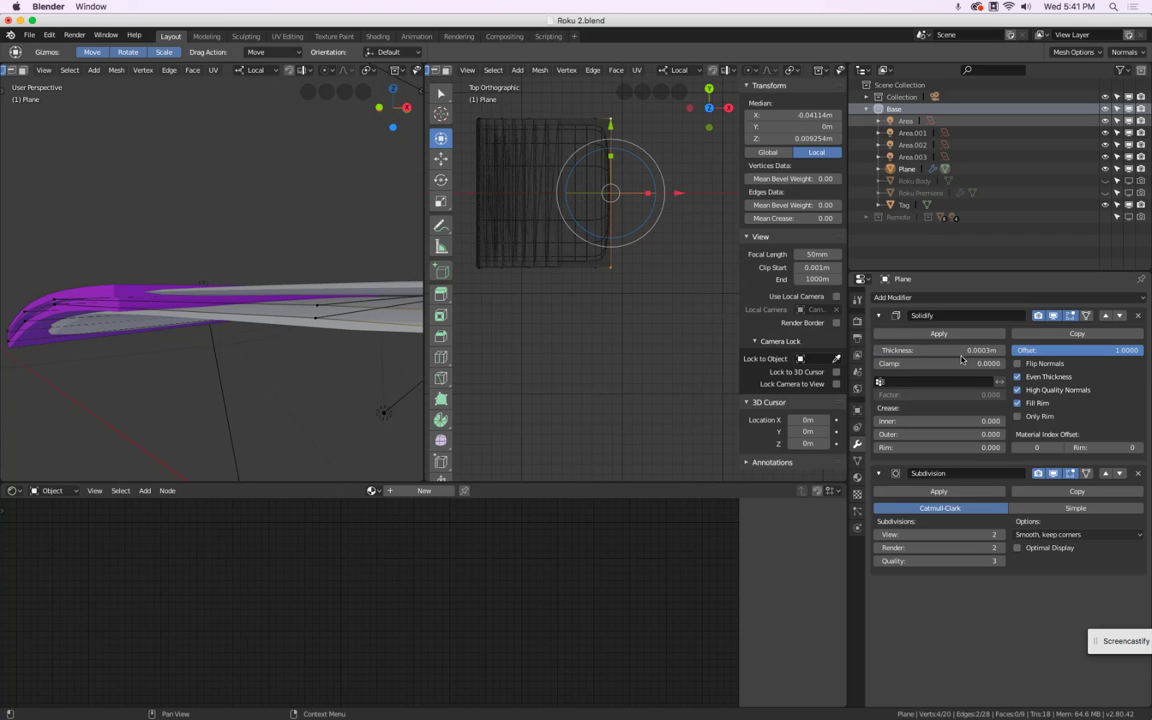
# Add two evenly spaced loop cuts running along the length of the strip
pyautogui.moveTo(69, 231); pyautogui.dragTo(113, 268, button='middle')
pyautogui.scroll(-5, 113, 268)
pyautogui.moveTo(135, 311); pyautogui.dragTo(177, 314, button='middle')
pyautogui.hotkey('ctrl', 'r')
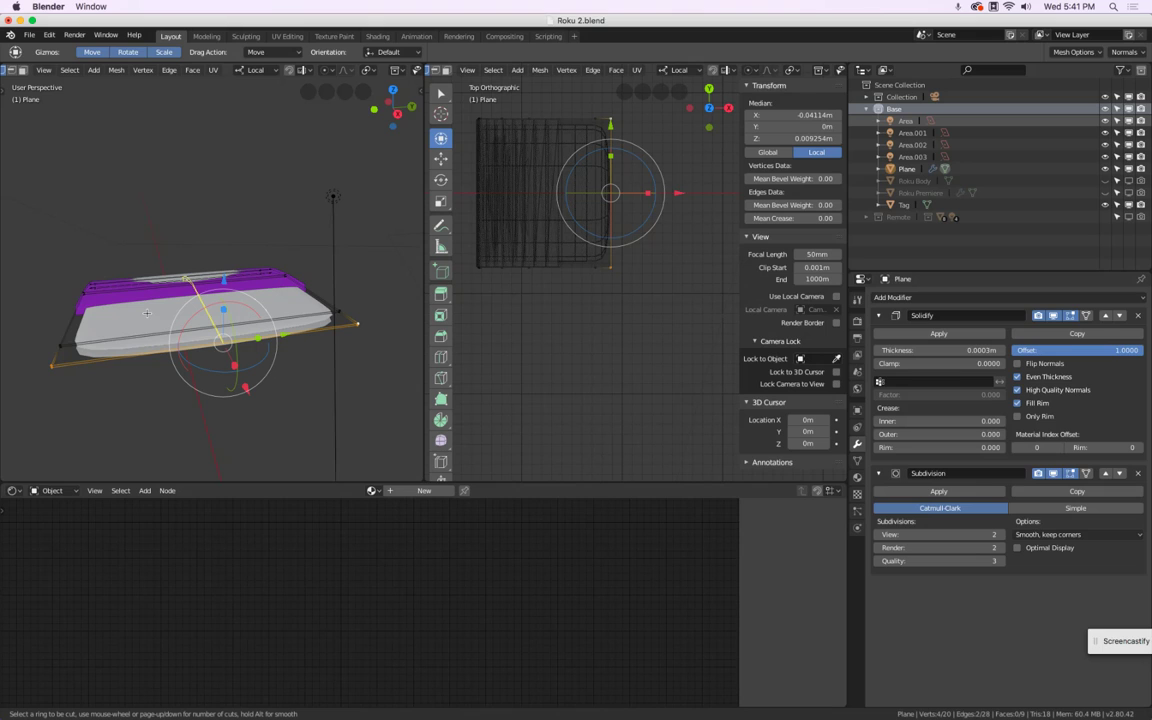
pyautogui.scroll(1, 147, 313)
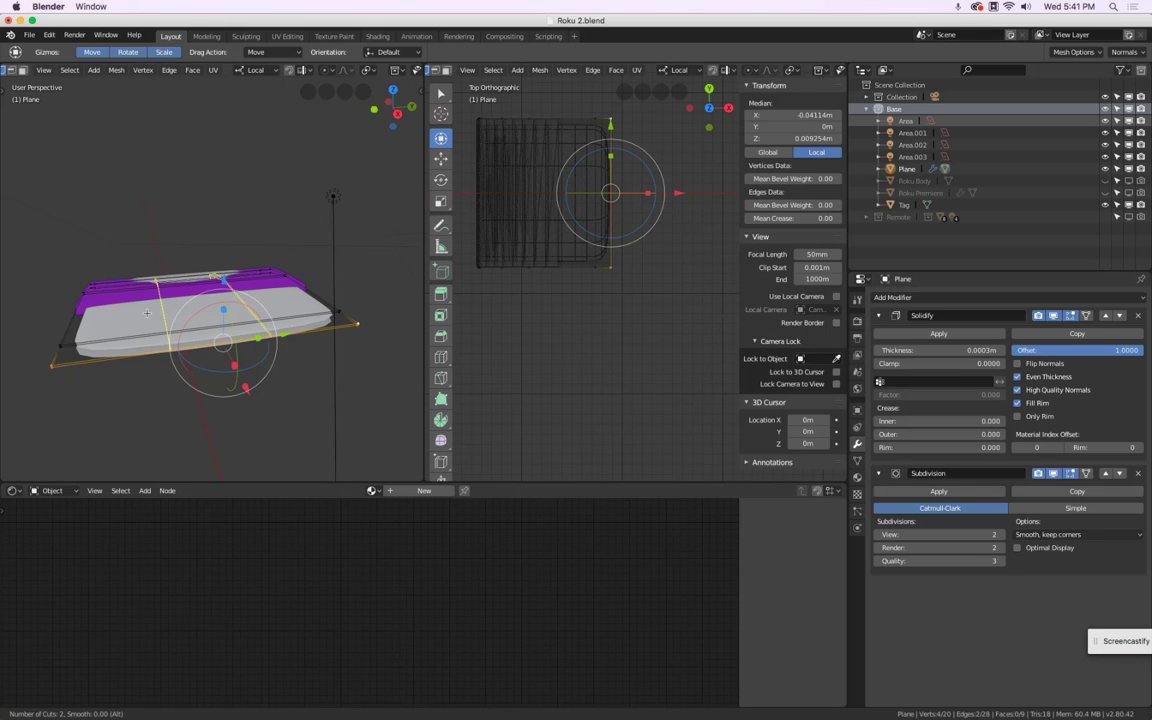
pyautogui.click(147, 313)
pyautogui.rightClick(170, 316)
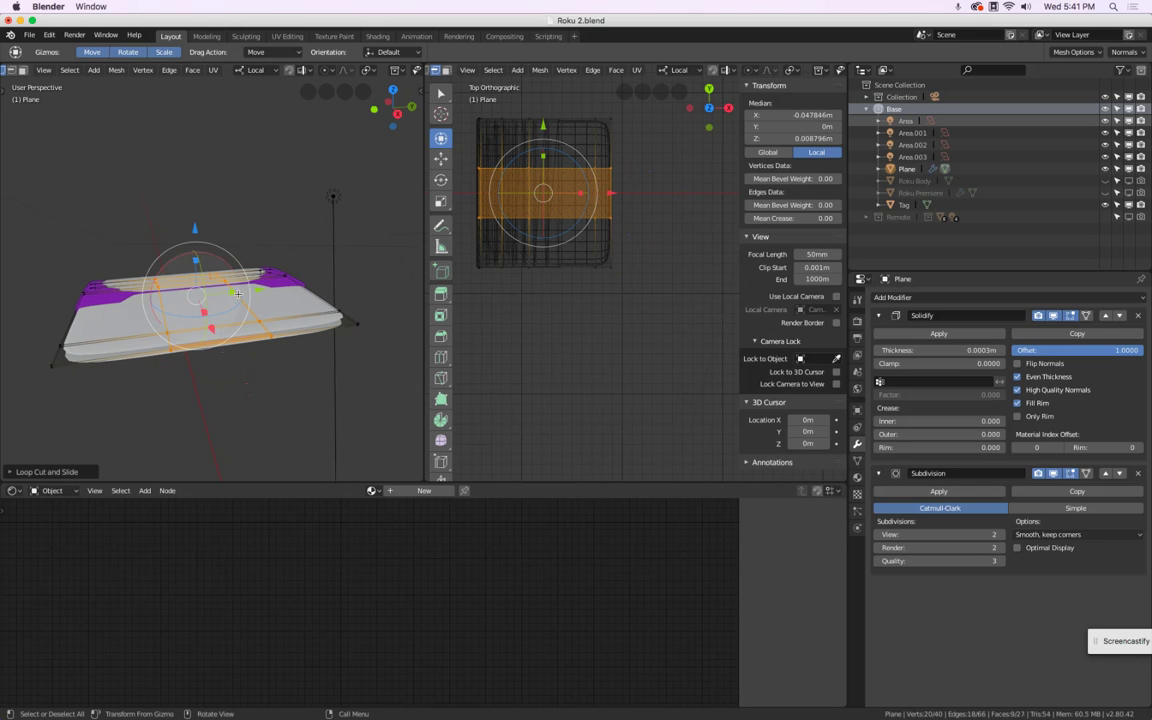
# Scale the two new loops along local Y by about 2.67 so they sit near the strip's side edges
pyautogui.press('s')
pyautogui.press('y')
pyautogui.press('y')
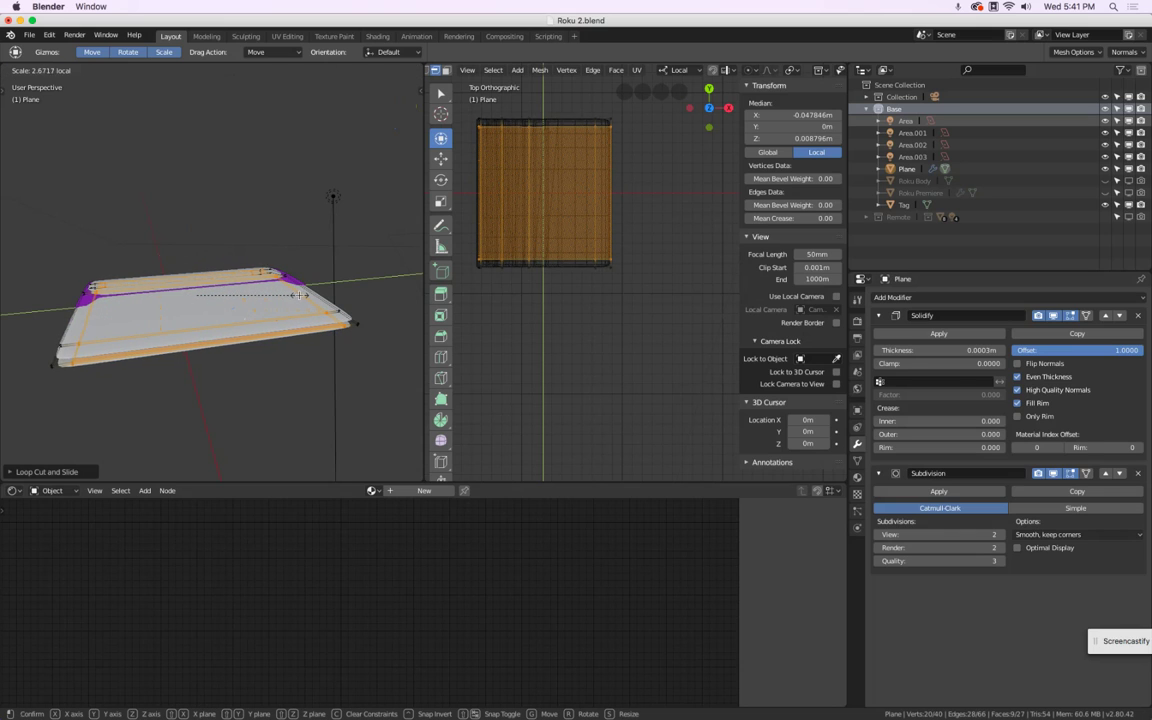
pyautogui.click(300, 290)
# Leave mesh editing, hide the original purple tag and select the new plane
pyautogui.moveTo(300, 290); pyautogui.dragTo(140, 330, button='middle')
pyautogui.scroll(5, 198, 306)
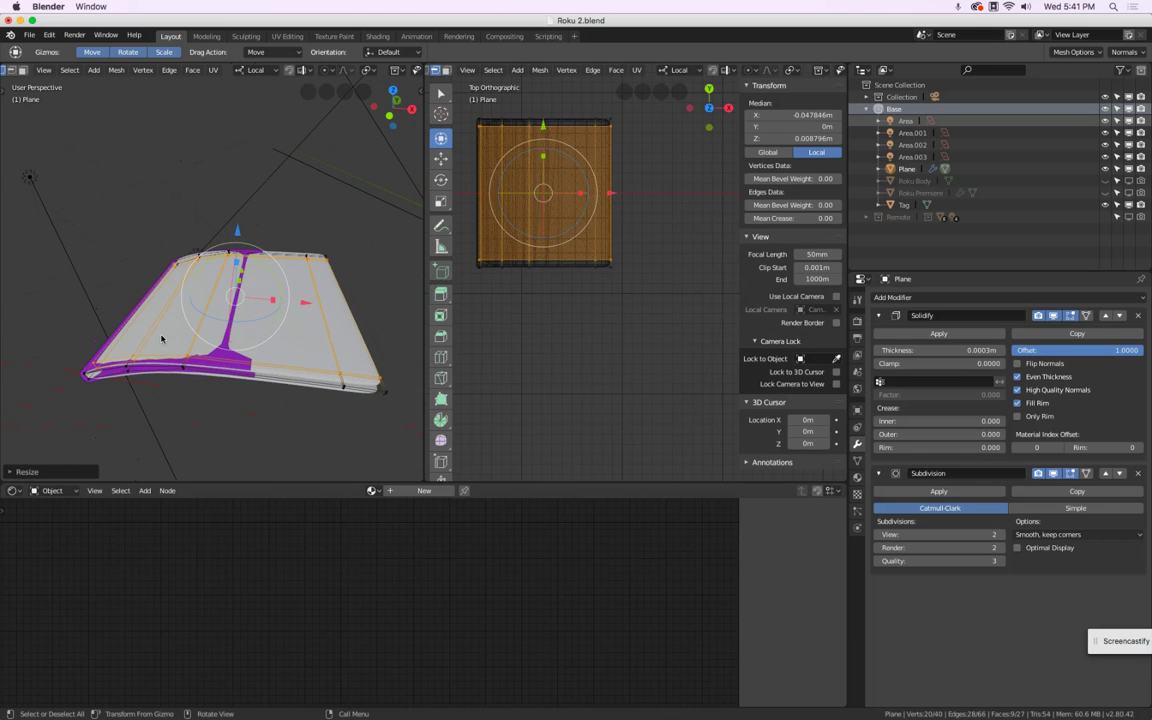
pyautogui.press('Tab')
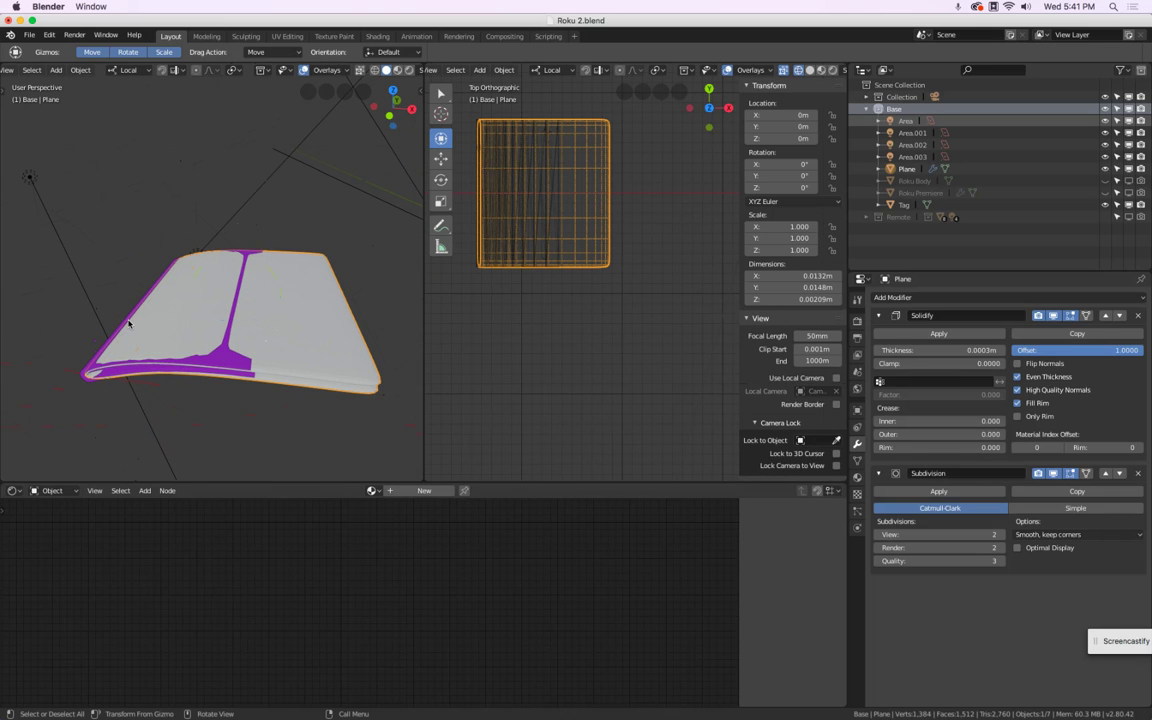
pyautogui.click(75, 372)
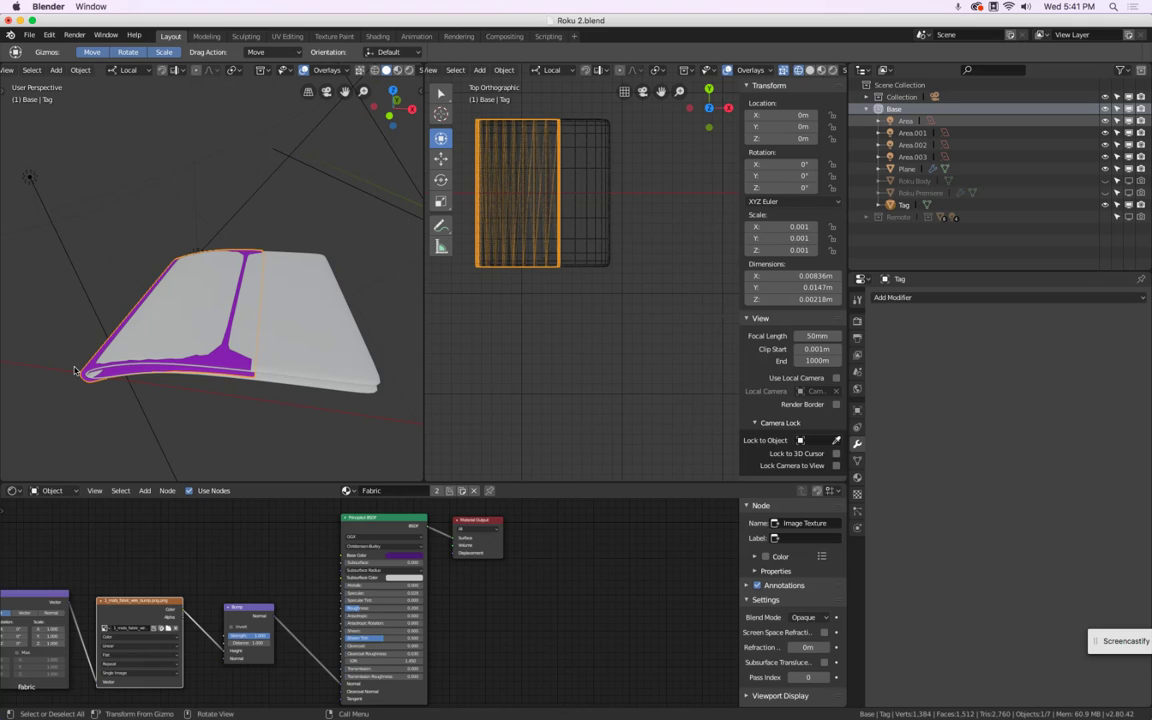
pyautogui.moveTo(75, 372); pyautogui.dragTo(165, 299, button='middle')
pyautogui.click(167, 297)
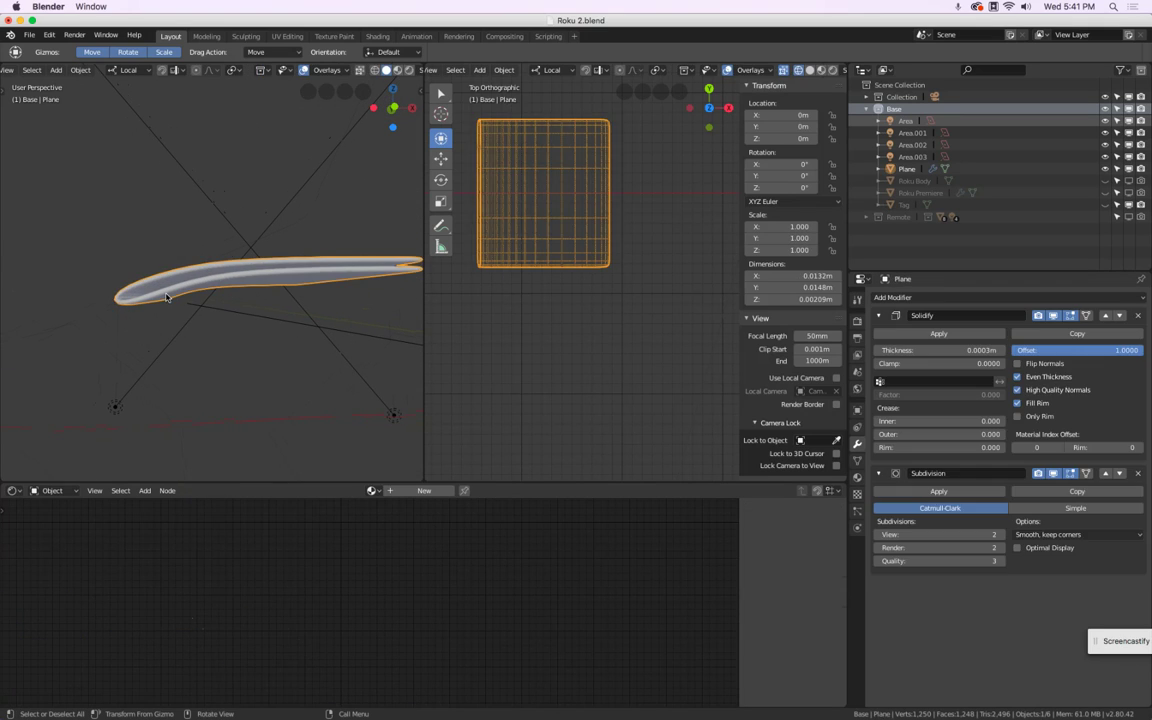
# In the wireframe front view, move the lower vertices at the tag's folded end down by about 0.3 mm to open the bend
pyautogui.press('KP_1')
pyautogui.scroll(5, 167, 297)
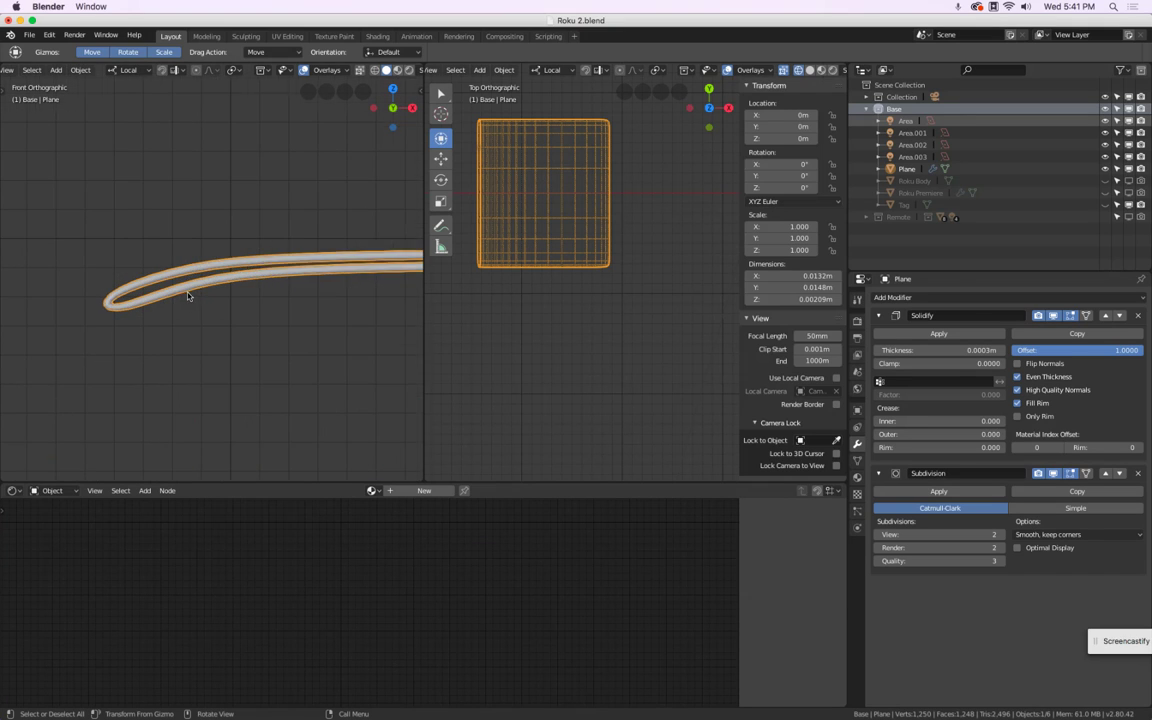
pyautogui.press('Tab')
pyautogui.press('z')
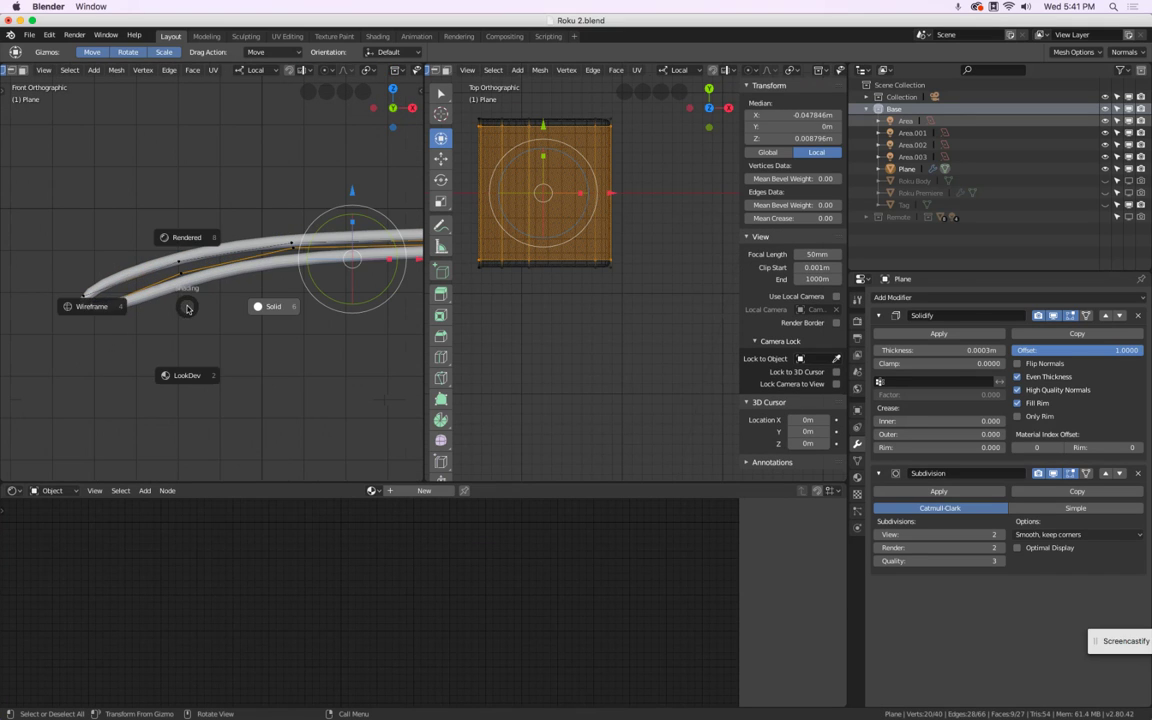
pyautogui.click(110, 307)
pyautogui.hotkey('alt', 'a')
pyautogui.press('b')
pyautogui.moveTo(86, 298); pyautogui.dragTo(105, 328)
pyautogui.press('g')
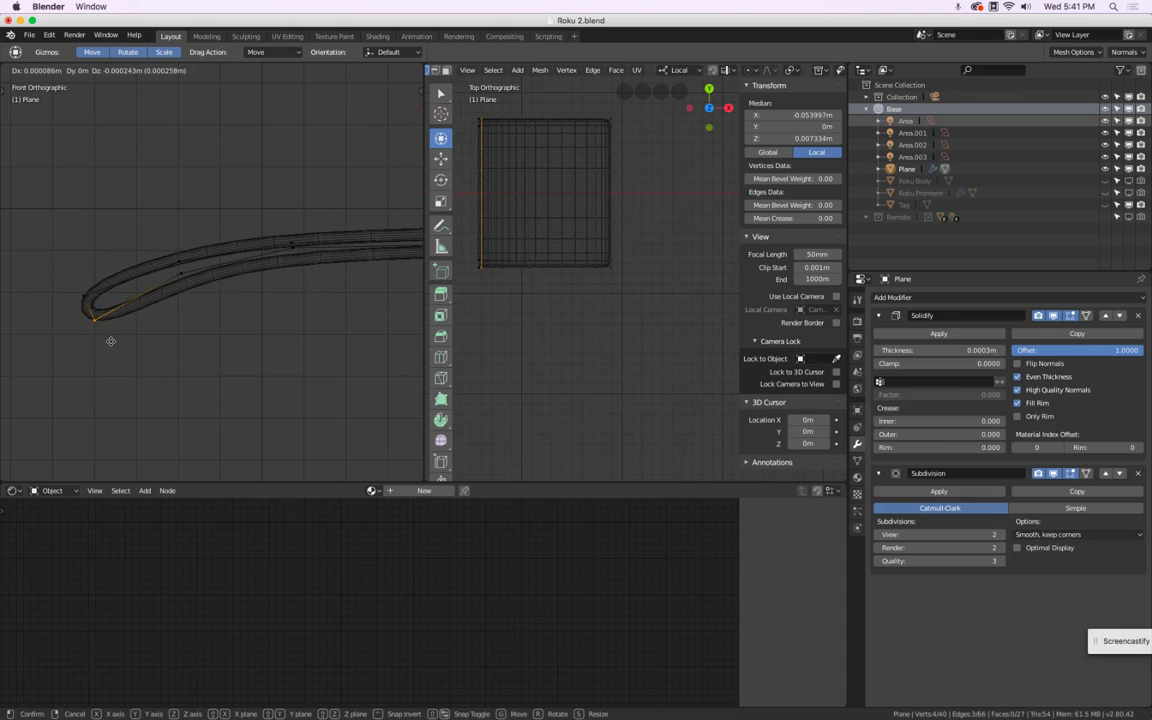
pyautogui.click(111, 344)
pyautogui.scroll(-2, 221, 325)
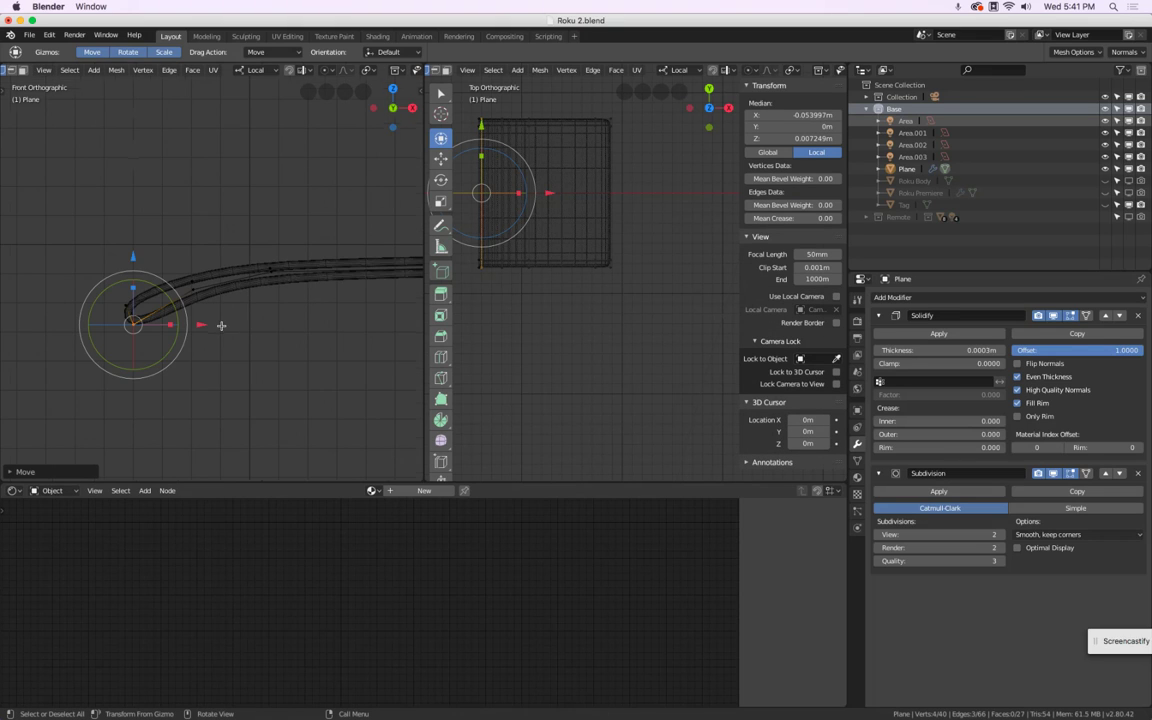
# Move the upper layer's second column of vertices from the folded end slightly to even out the curve
pyautogui.scroll(2, 283, 338)
pyautogui.press('a')
pyautogui.hotkey('alt', 'a')
pyautogui.press('b')
pyautogui.moveTo(154, 271)
pyautogui.mouseDown()
pyautogui.moveTo(161, 279)
pyautogui.moveTo(170, 258)
pyautogui.mouseUp()
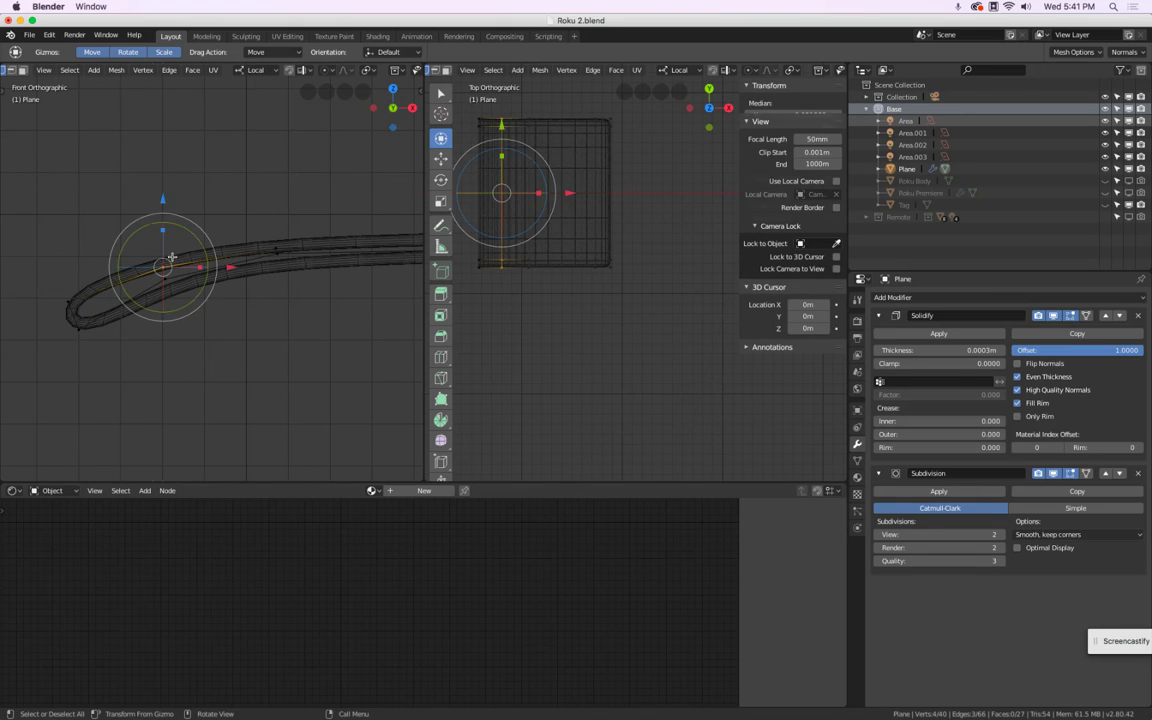
pyautogui.press('g')
pyautogui.click(167, 257)
pyautogui.press('a')
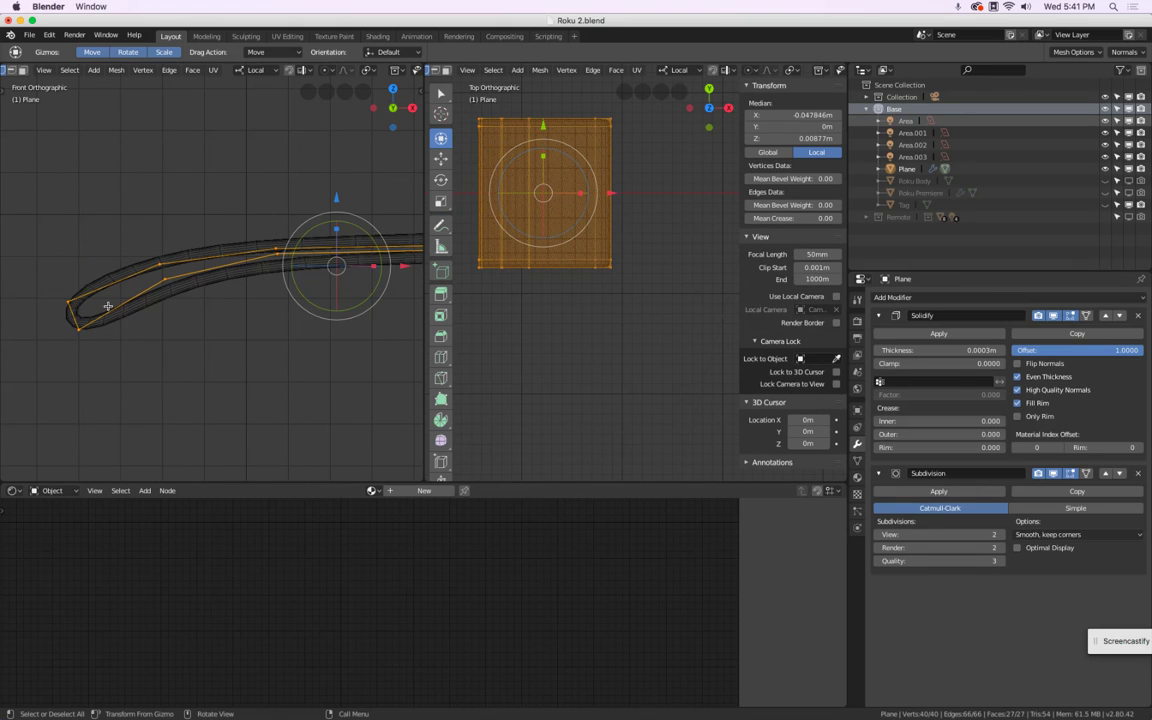
pyautogui.hotkey('alt', 'a')
pyautogui.scroll(-1, 180, 318)
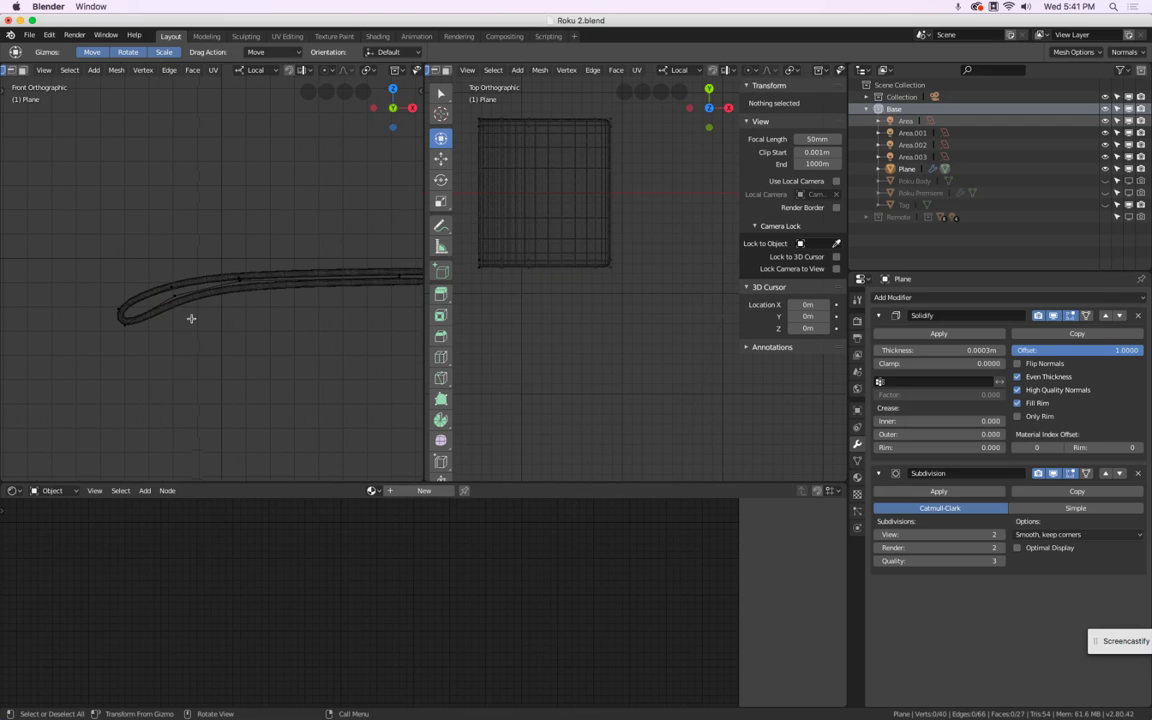
# Leave mesh editing, return to solid shading, shade the tag smooth and raise its viewport subdivisions to 3
pyautogui.press('Tab')
pyautogui.moveTo(190, 310); pyautogui.dragTo(175, 324, button='middle')
pyautogui.press('z')
pyautogui.click(250, 324)
pyautogui.scroll(-3, 245, 324)
pyautogui.moveTo(245, 324); pyautogui.dragTo(272, 252, button='middle')
pyautogui.scroll(3, 234, 312)
pyautogui.rightClick(246, 242)
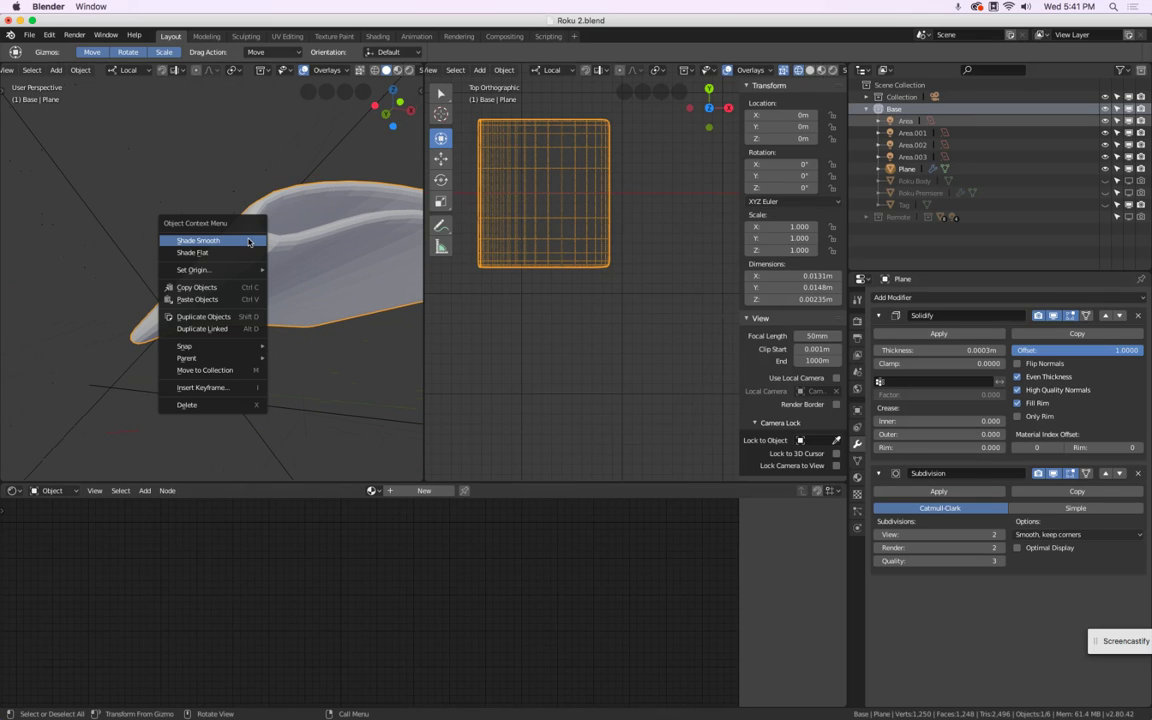
pyautogui.click(249, 242)
pyautogui.moveTo(227, 214); pyautogui.dragTo(234, 214, button='middle')
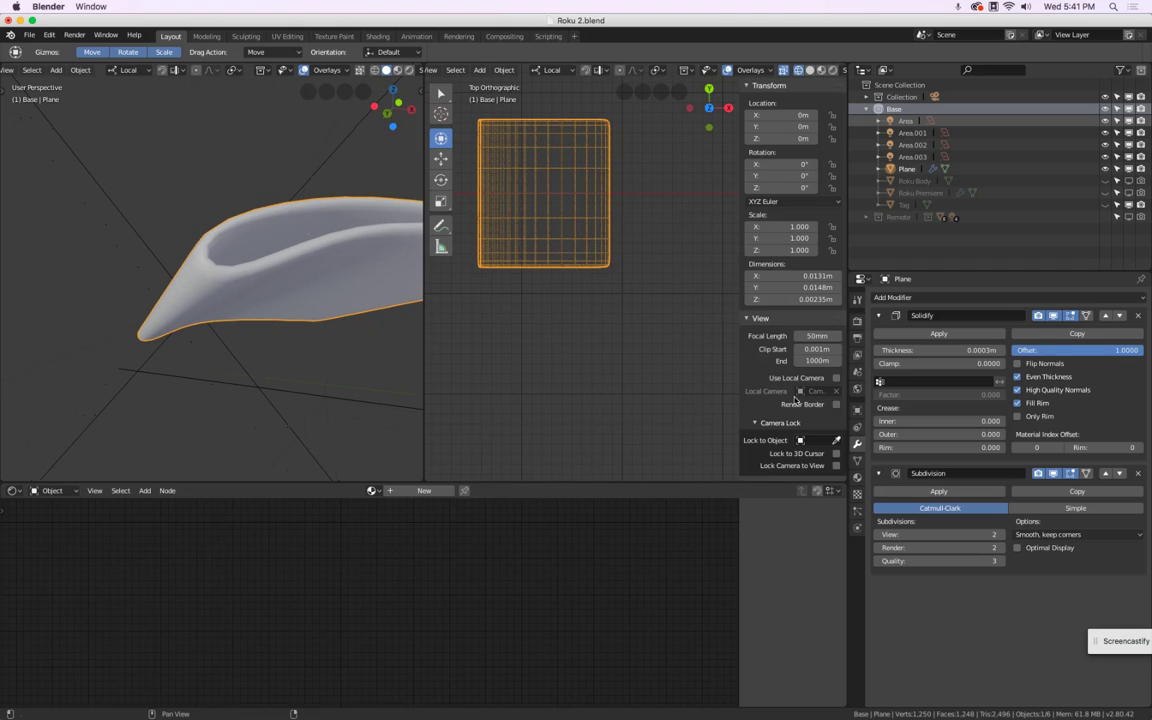
pyautogui.click(1003, 535)
pyautogui.moveTo(321, 267); pyautogui.dragTo(292, 249, button='middle')
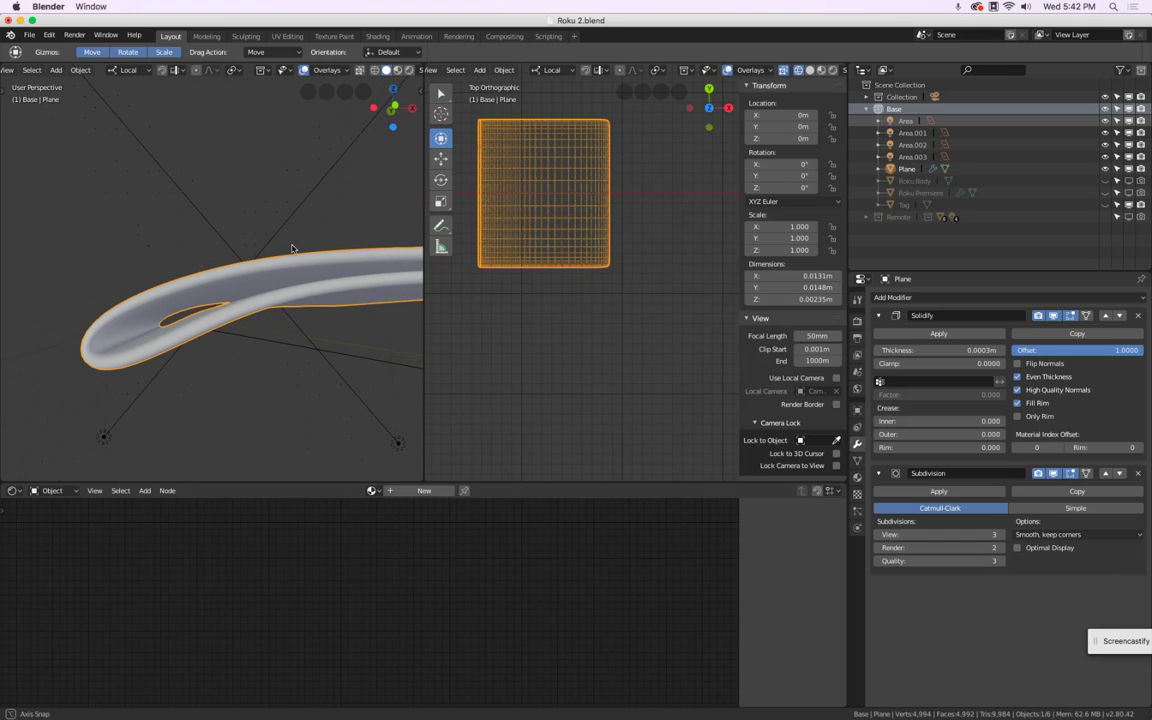
# Show the object's transform values and apply its scale
pyautogui.press('n')
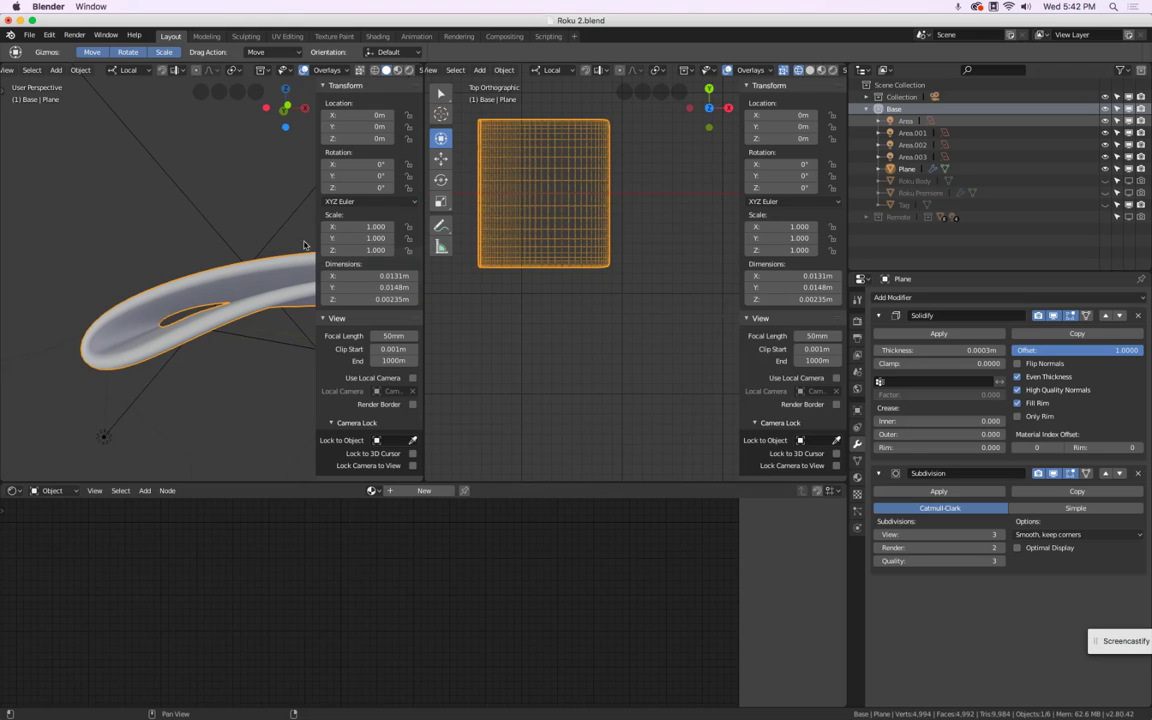
pyautogui.click(79, 70)
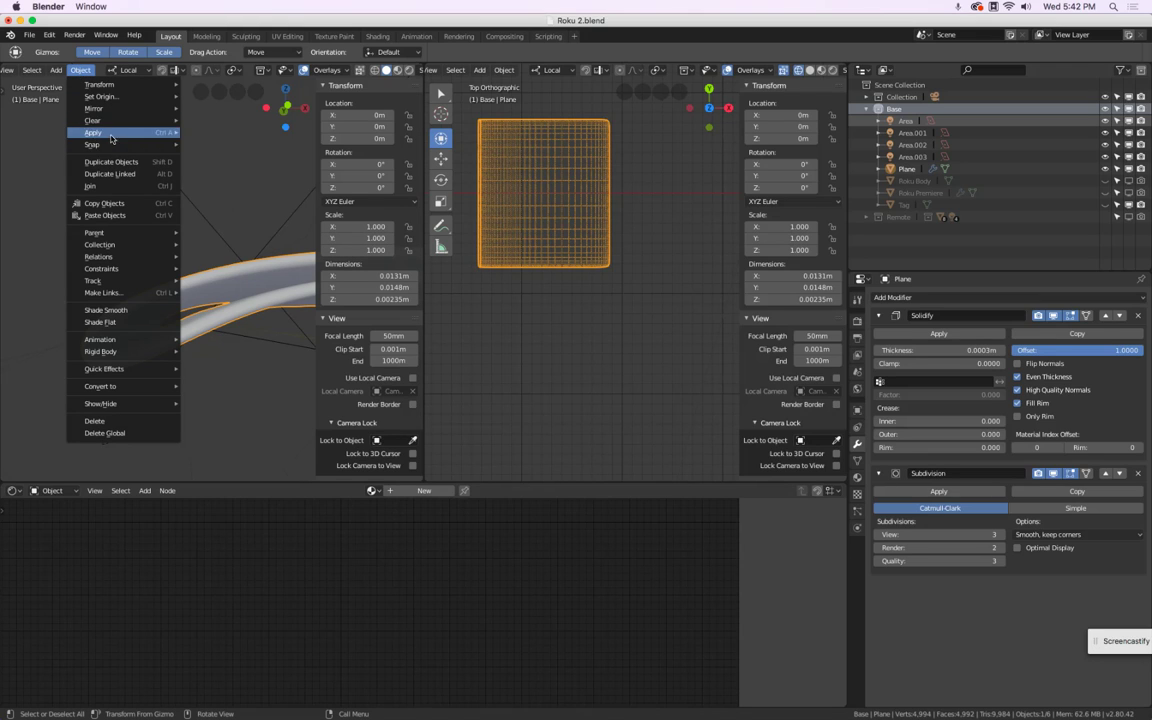
pyautogui.moveTo(100, 130)
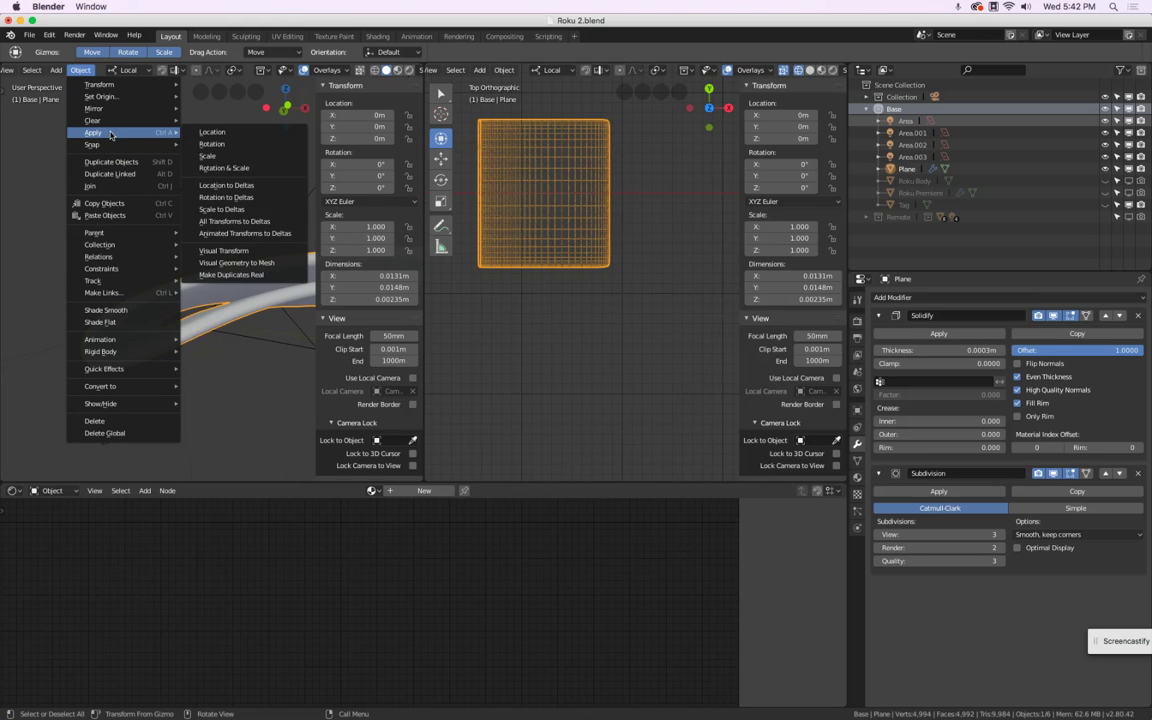
pyautogui.click(231, 158)
pyautogui.moveTo(193, 180); pyautogui.dragTo(242, 240, button='middle')
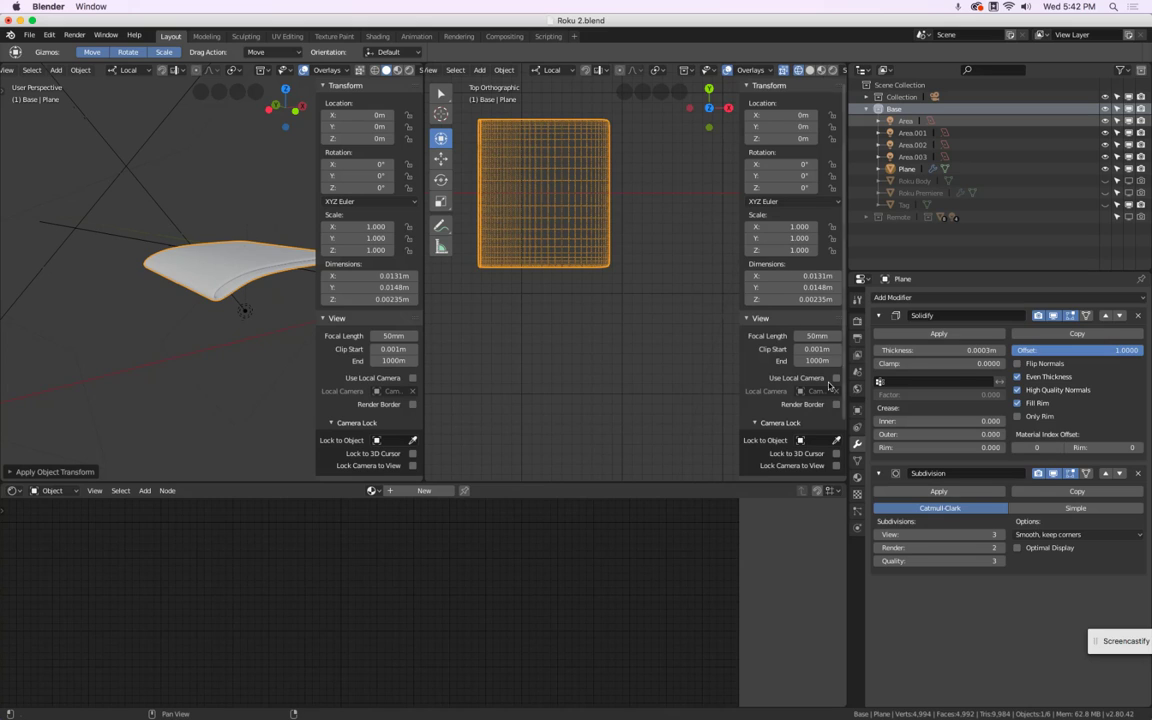
# Assign the existing Fabric material to the new tag
pyautogui.click(857, 479)
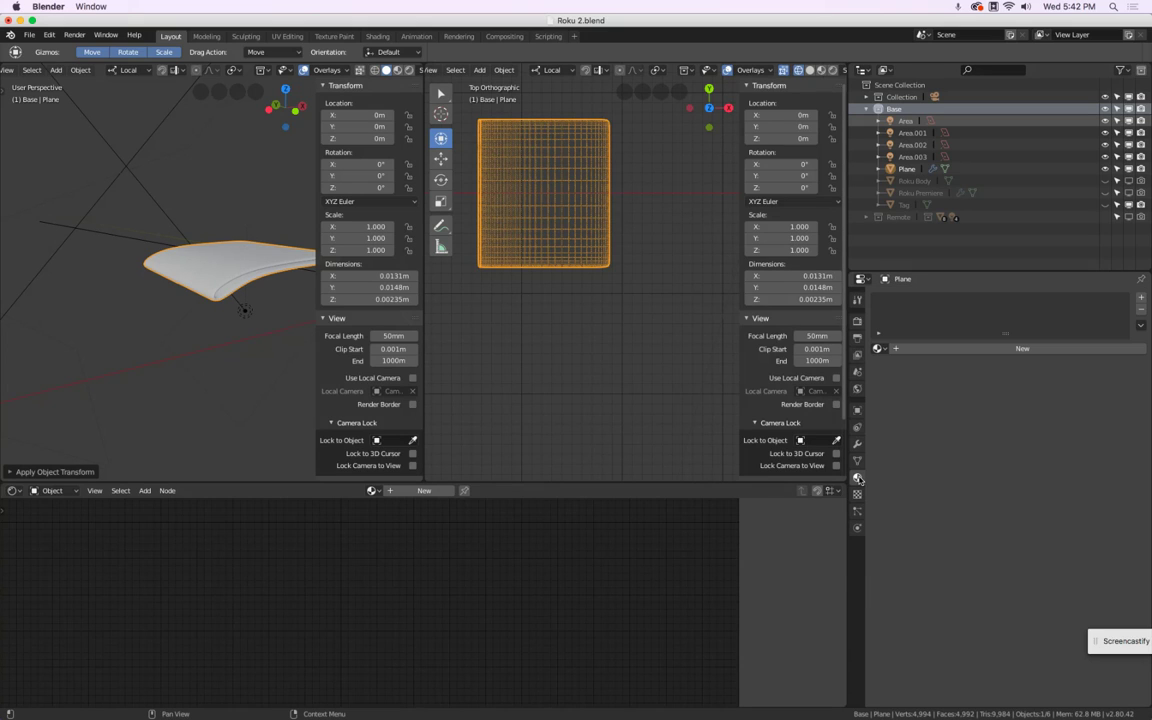
pyautogui.click(879, 349)
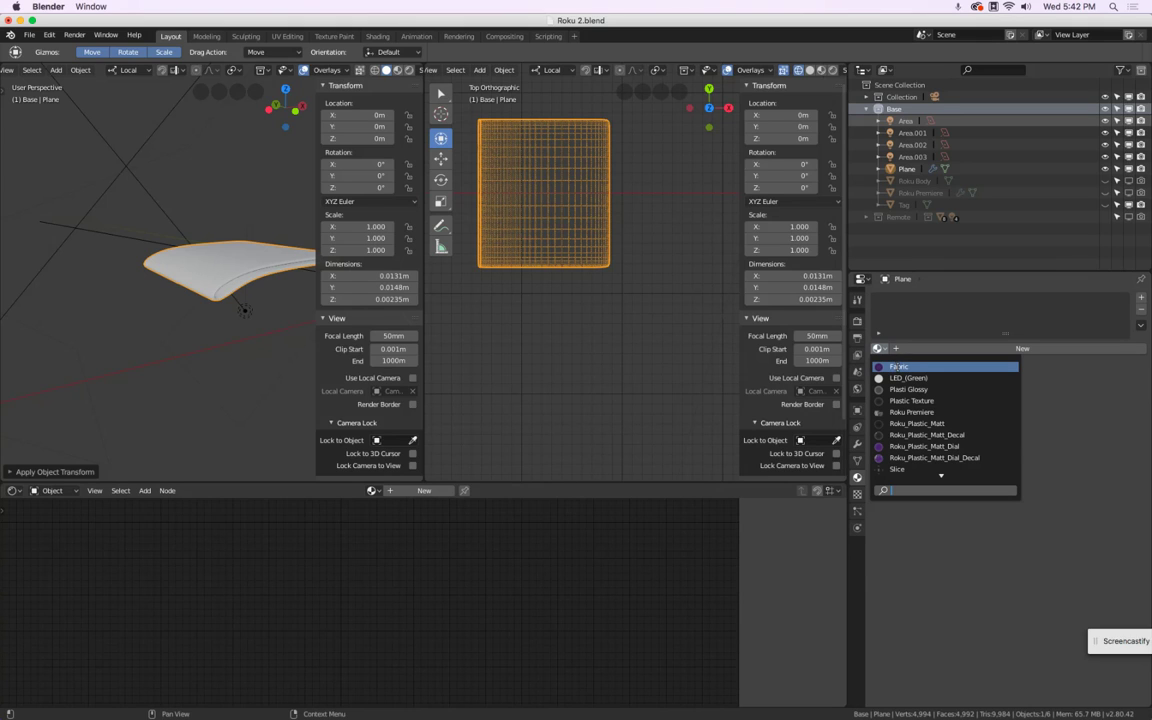
pyautogui.click(899, 369)
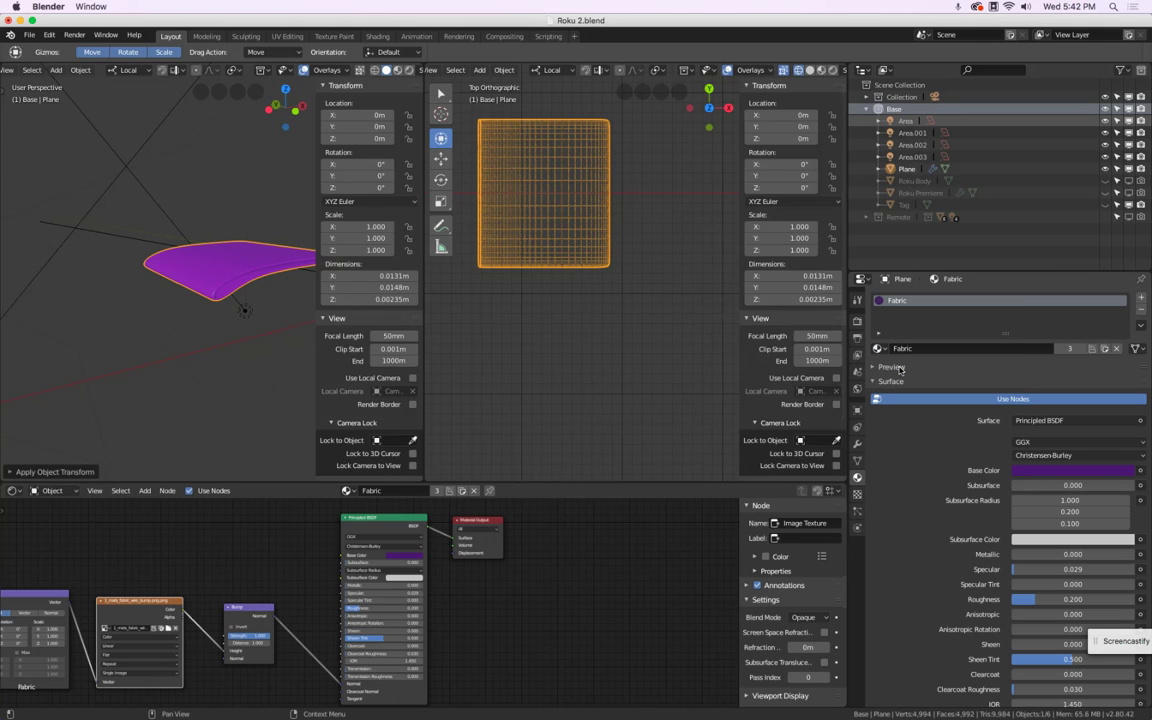
pyautogui.moveTo(188, 232); pyautogui.dragTo(224, 314, button='middle')
pyautogui.scroll(4, 228, 316)
pyautogui.scroll(-3, 240, 321)
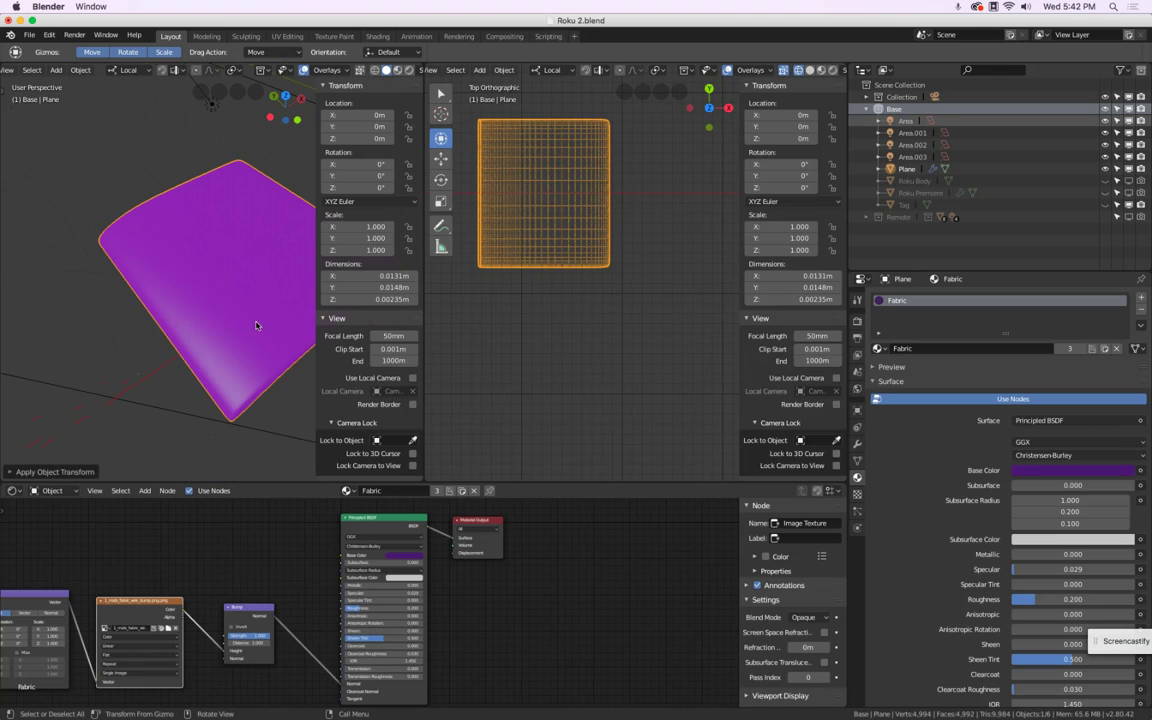
pyautogui.moveTo(252, 349); pyautogui.dragTo(236, 307, button='middle')
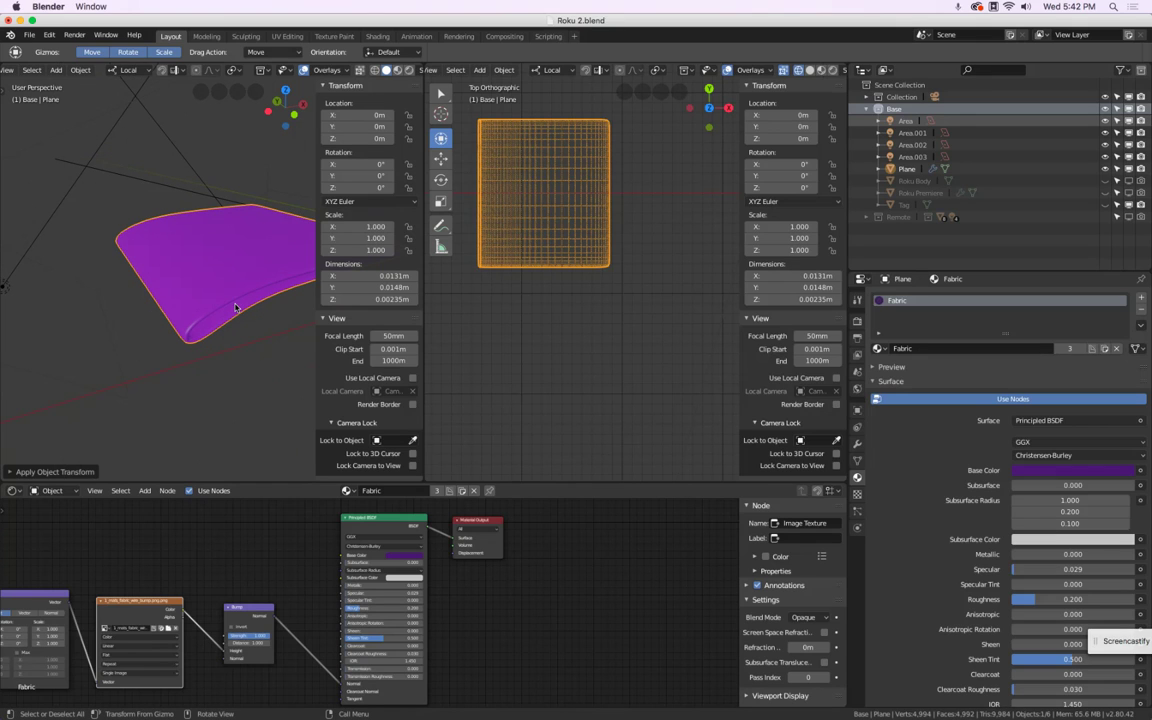
# Unwrap the tag's entire mesh and return to object mode
pyautogui.press('Tab')
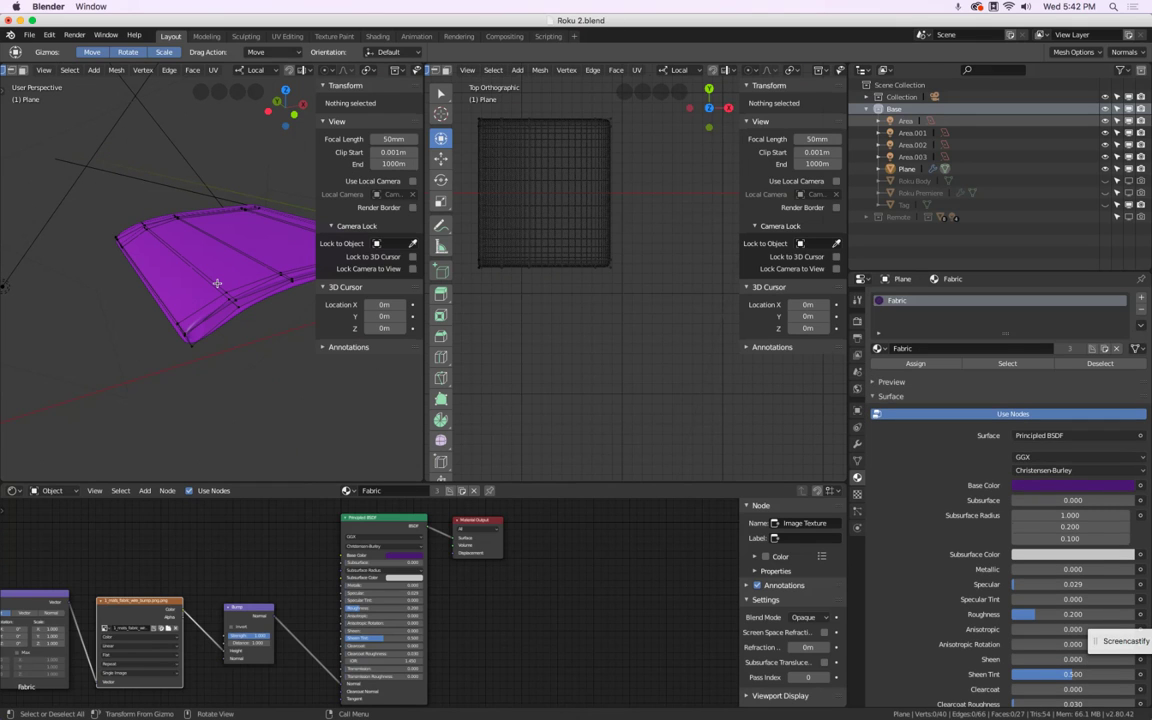
pyautogui.press('a')
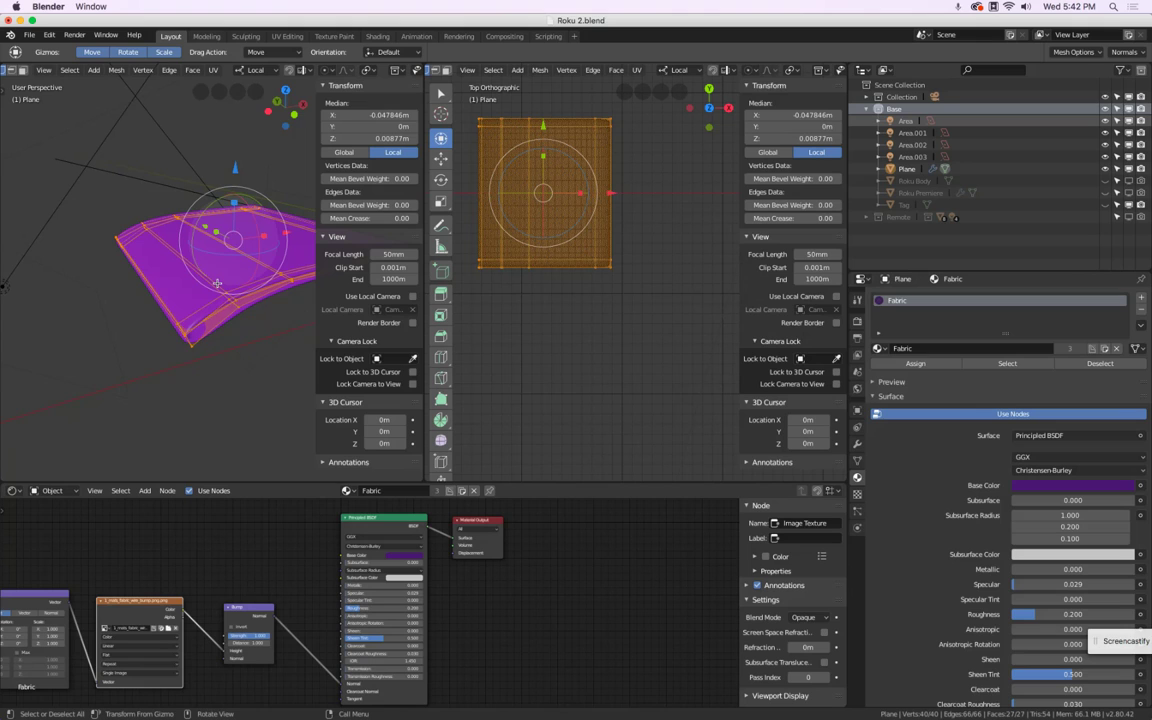
pyautogui.press('u')
pyautogui.click(217, 284)
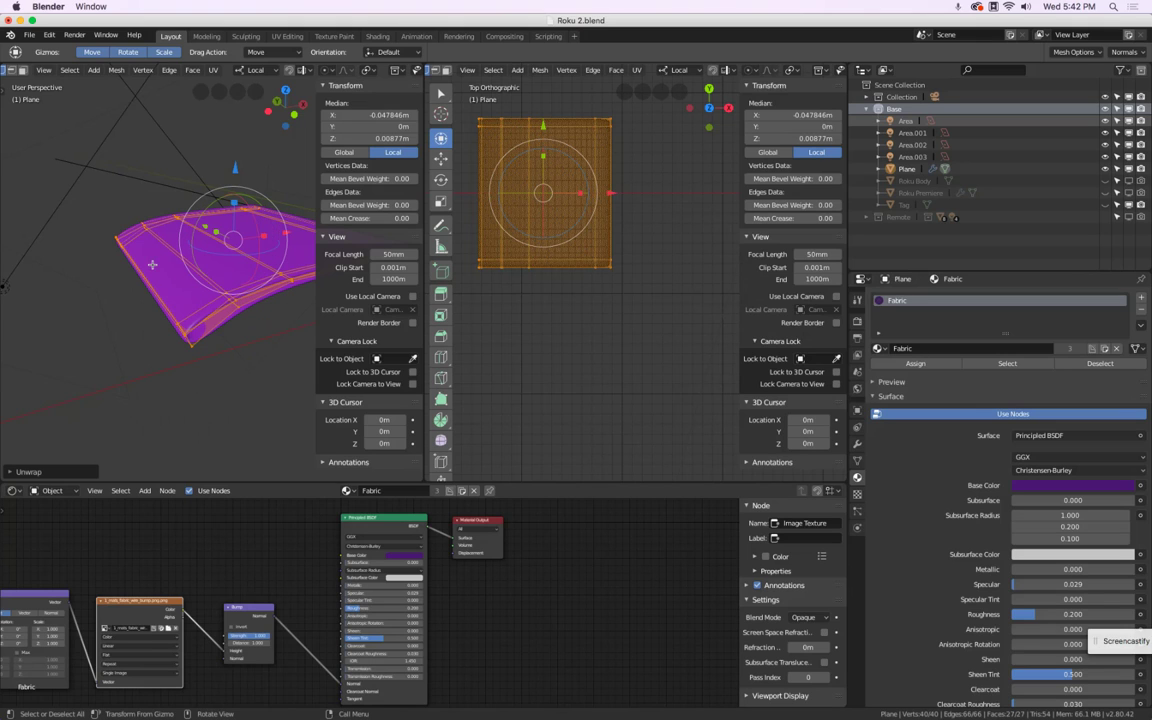
pyautogui.scroll(4, 179, 281)
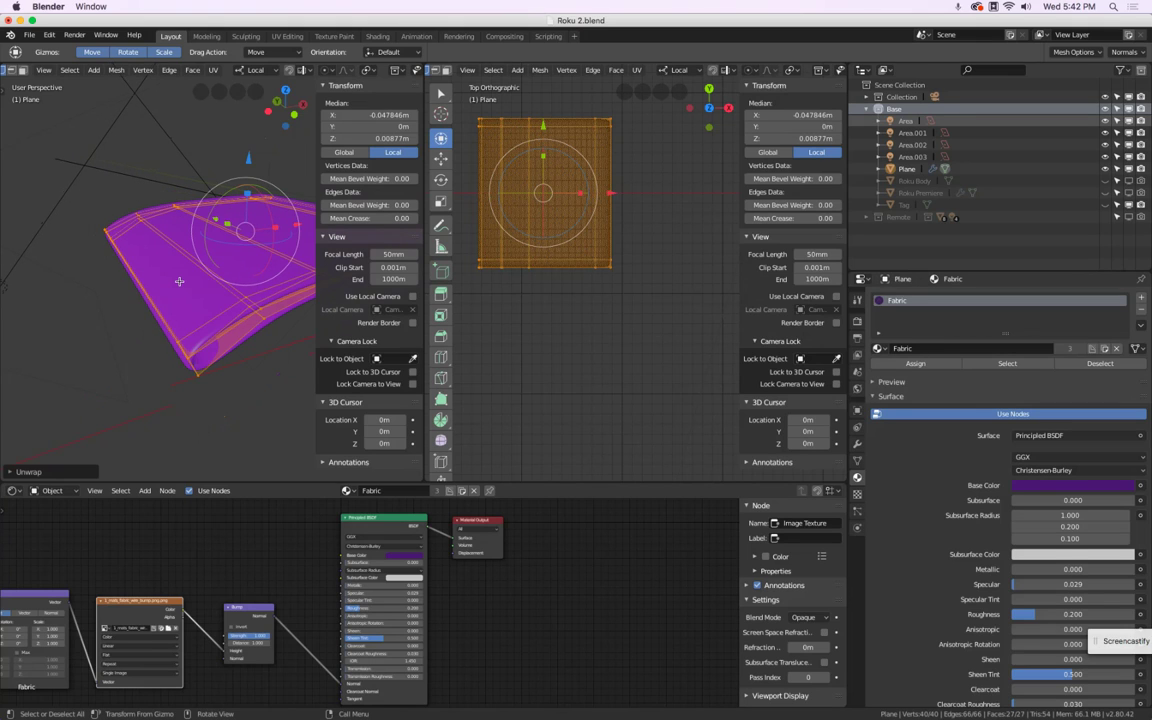
pyautogui.press('Tab')
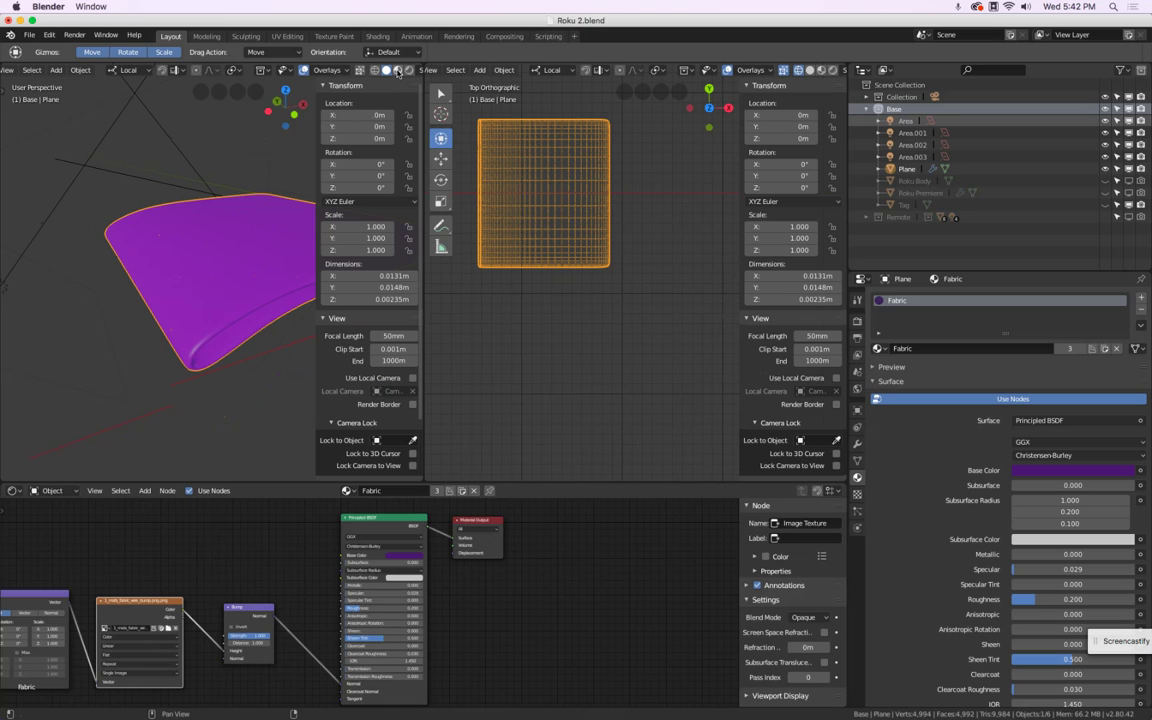
# Preview the tag with LookDev shading and set the Fabric material's Mapping scale to 3 on X, Y and Z
pyautogui.click(397, 71)
pyautogui.moveTo(87, 350); pyautogui.dragTo(62, 300, button='middle')
pyautogui.moveTo(101, 563); pyautogui.dragTo(314, 540, button='middle')
pyautogui.scroll(6, 264, 606)
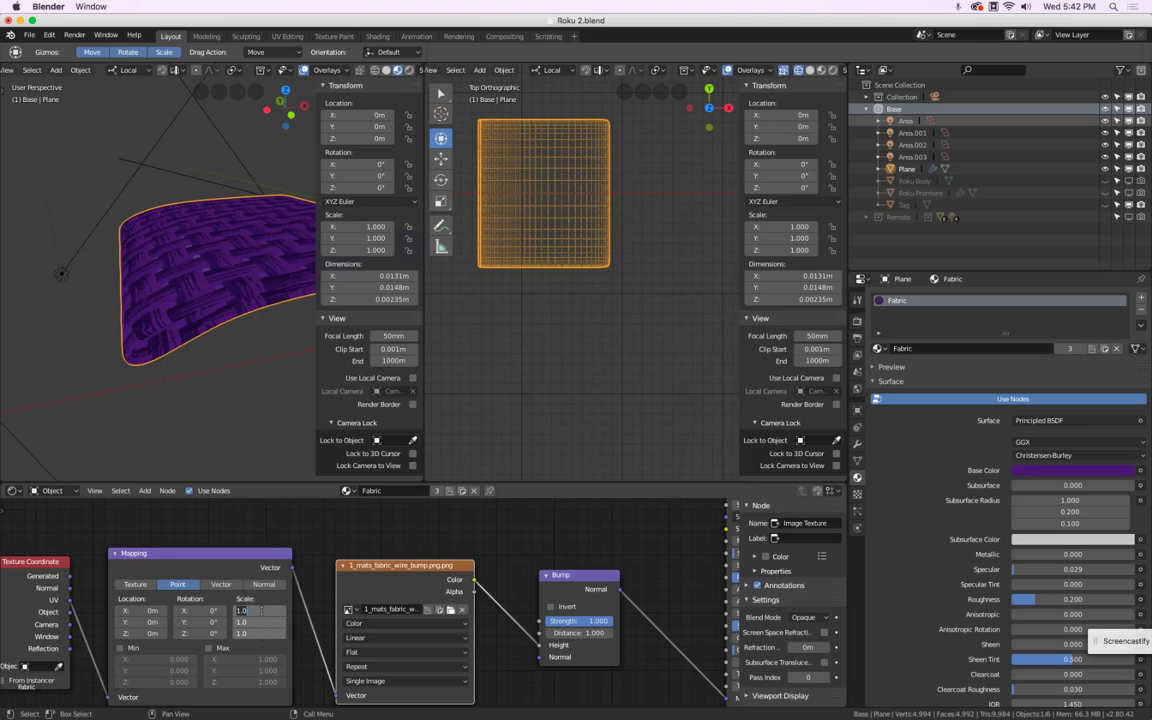
pyautogui.write('3')
pyautogui.press('Return')
pyautogui.moveTo(126, 265); pyautogui.dragTo(123, 303, button='middle')
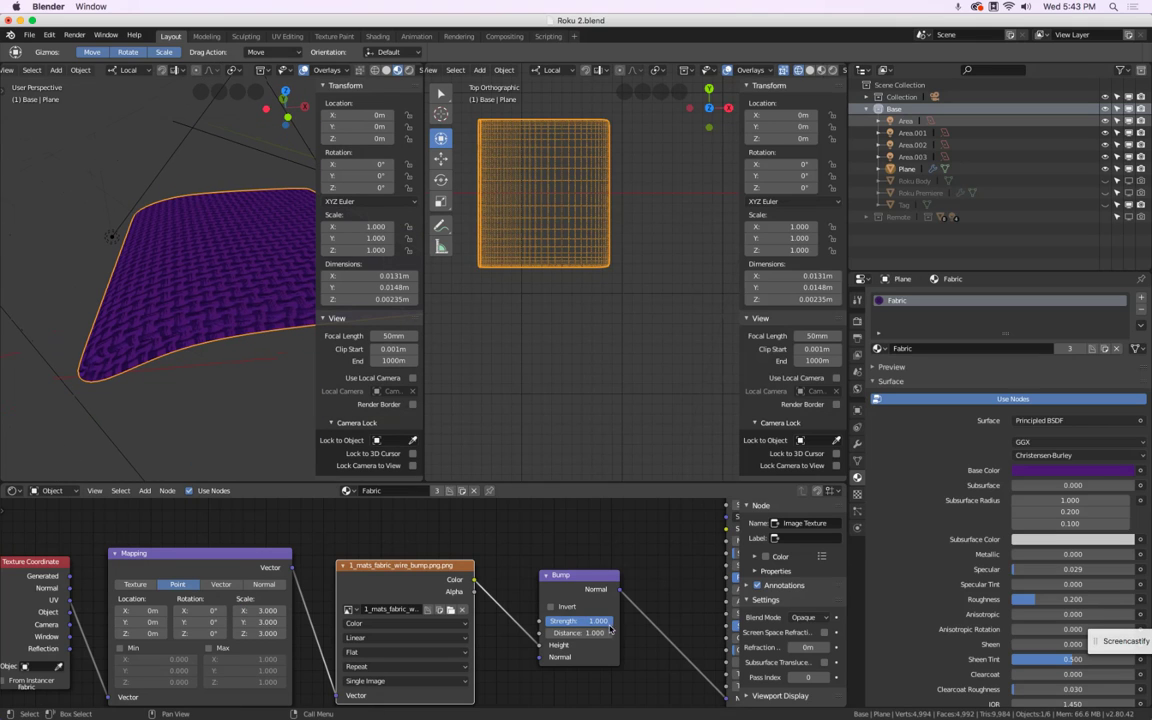
# Set the strength of the Fabric material's Bump node to 0.2
pyautogui.moveTo(637, 669); pyautogui.dragTo(462, 637, button='middle')
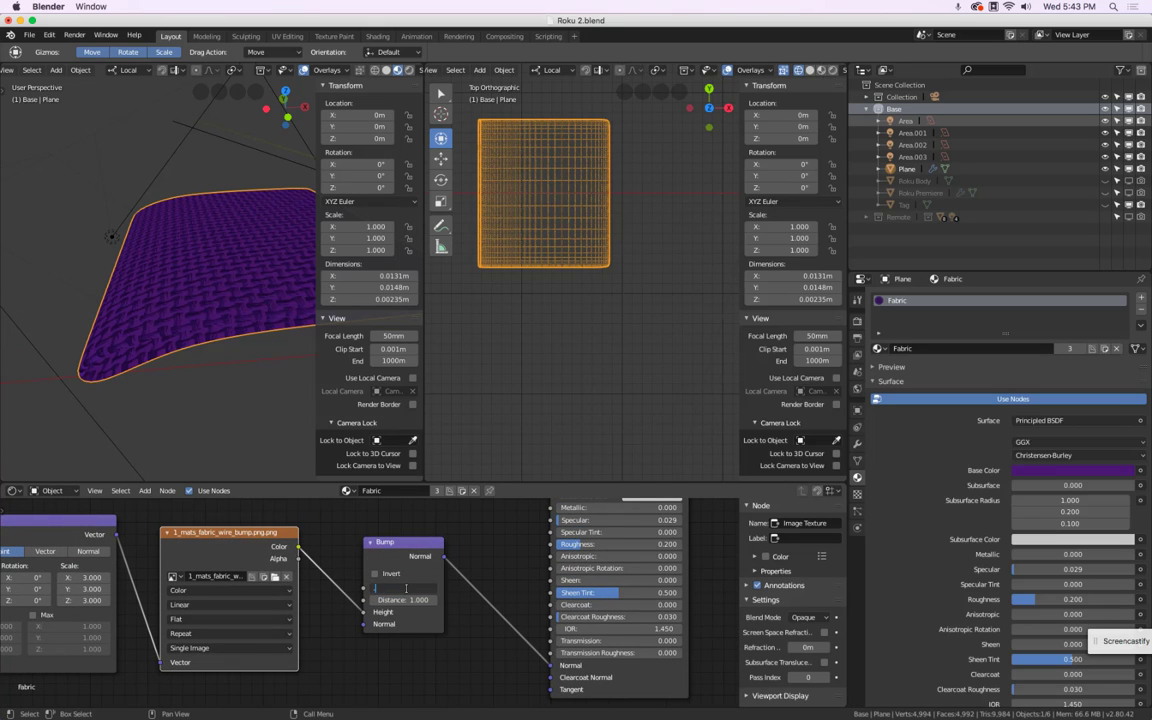
pyautogui.write('0.1')
pyautogui.press('Return')
pyautogui.moveTo(170, 360); pyautogui.dragTo(195, 300, button='middle')
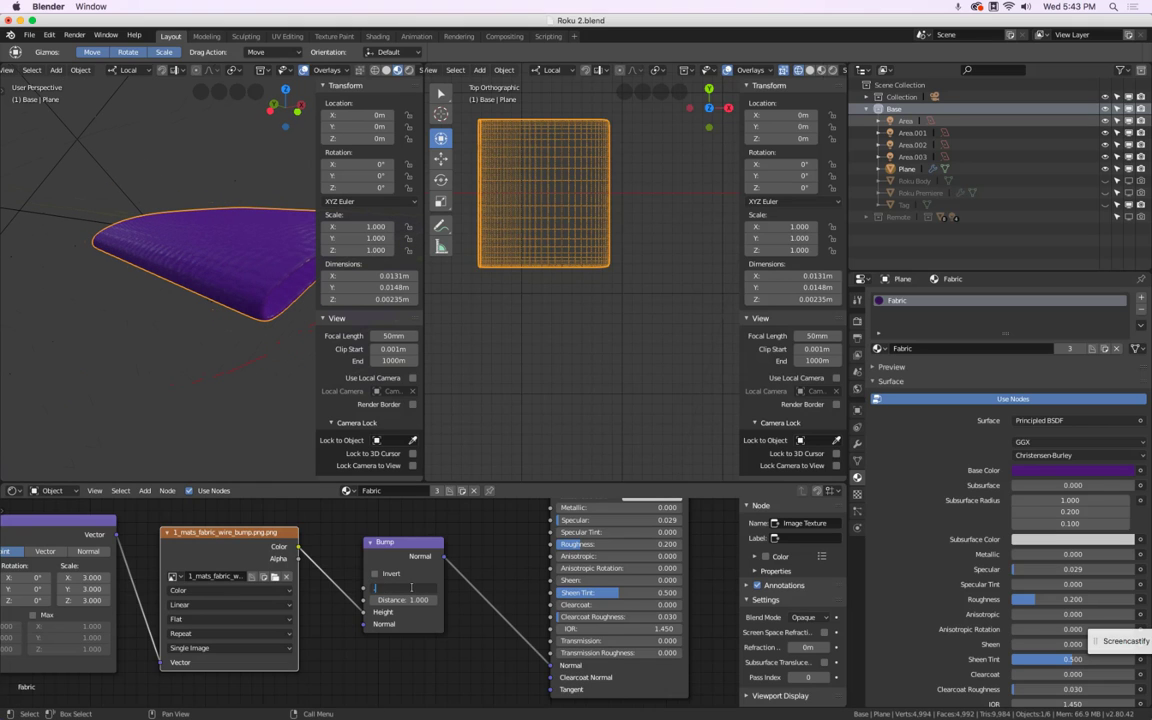
pyautogui.moveTo(280, 420); pyautogui.dragTo(113, 260, button='middle')
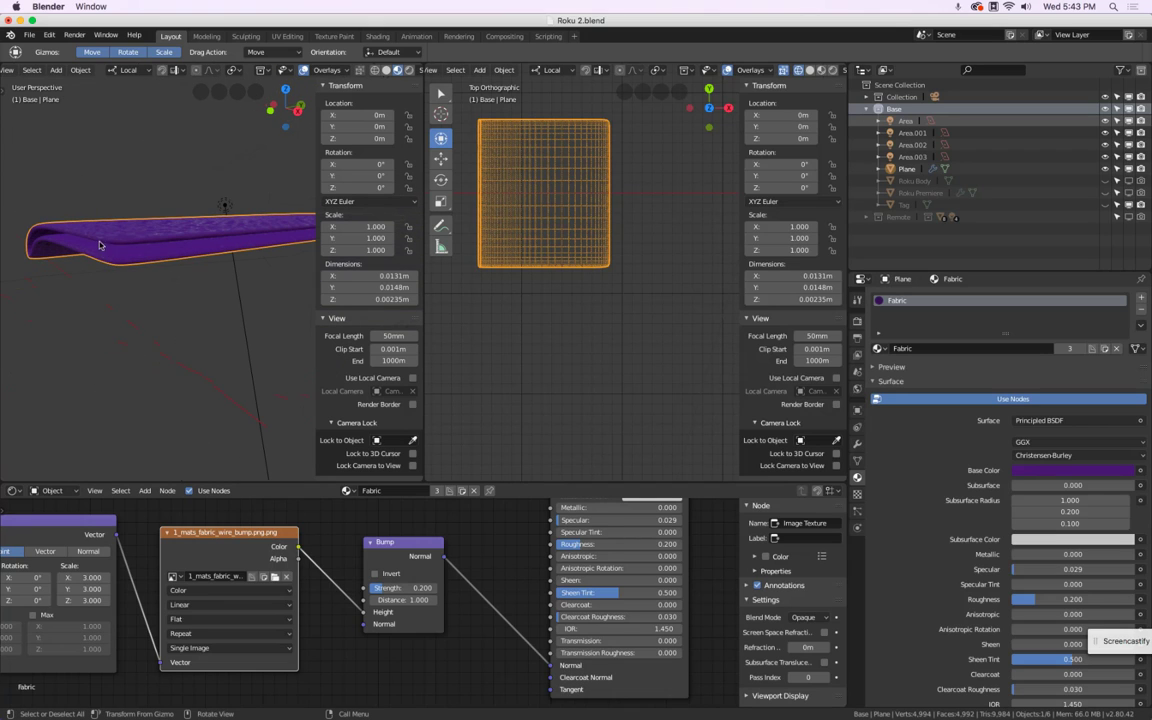
# Set the tag's Solidify thickness to 0.5 mm
pyautogui.click(857, 445)
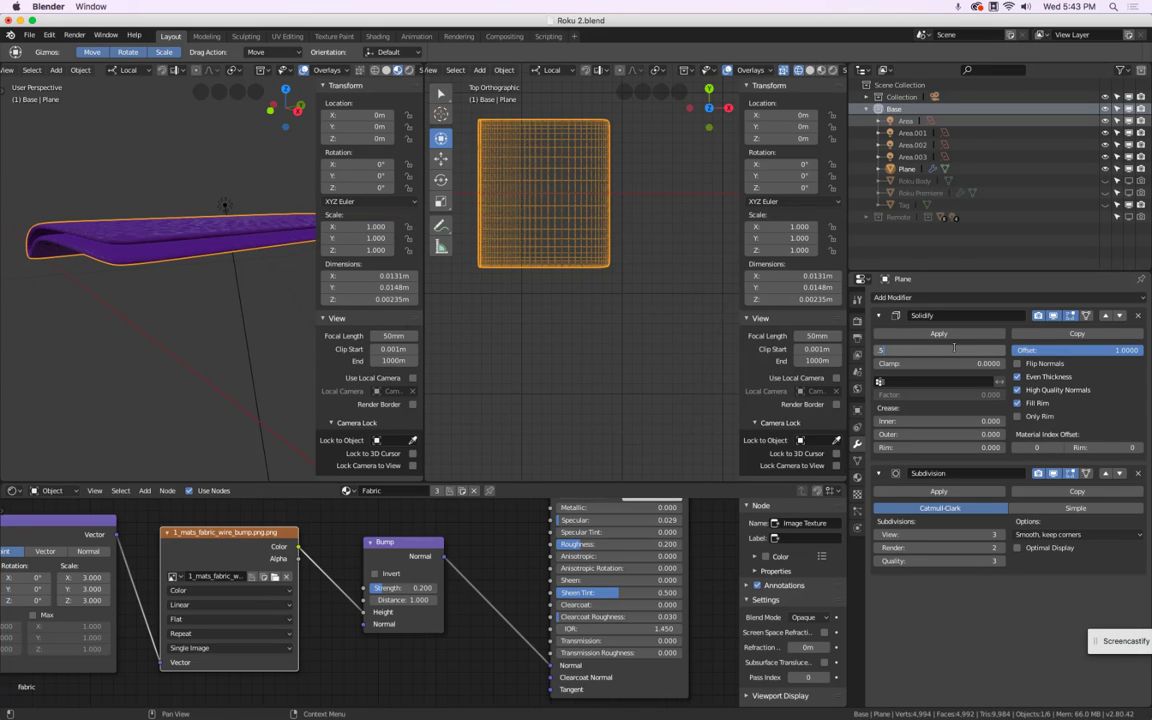
pyautogui.press('Return')
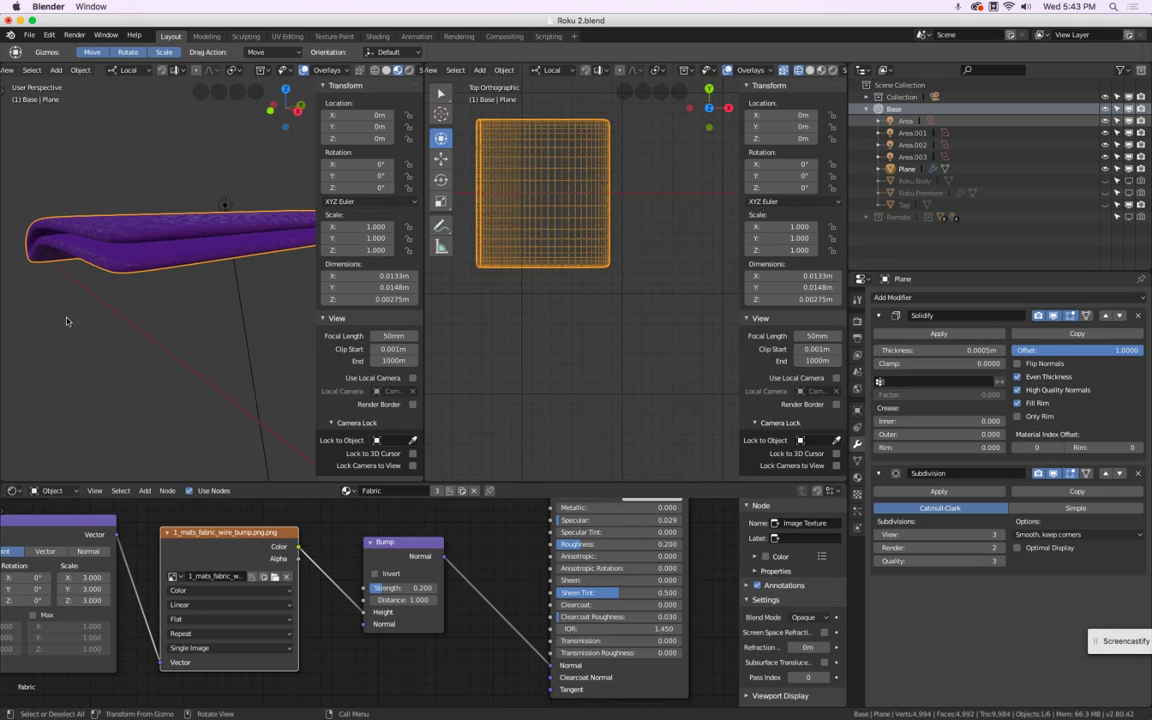
pyautogui.moveTo(64, 290)
pyautogui.mouseDown(button='middle')
pyautogui.moveTo(219, 239)
pyautogui.moveTo(227, 264)
pyautogui.moveTo(255, 278)
pyautogui.moveTo(183, 265)
pyautogui.moveTo(215, 255)
pyautogui.moveTo(213, 287)
pyautogui.moveTo(70, 290)
pyautogui.mouseUp(button='middle')
# Select the edge loops beside both side edges of the tag and scale them outward along local Y
pyautogui.press('Tab')
pyautogui.moveTo(203, 281); pyautogui.dragTo(226, 252, button='middle')
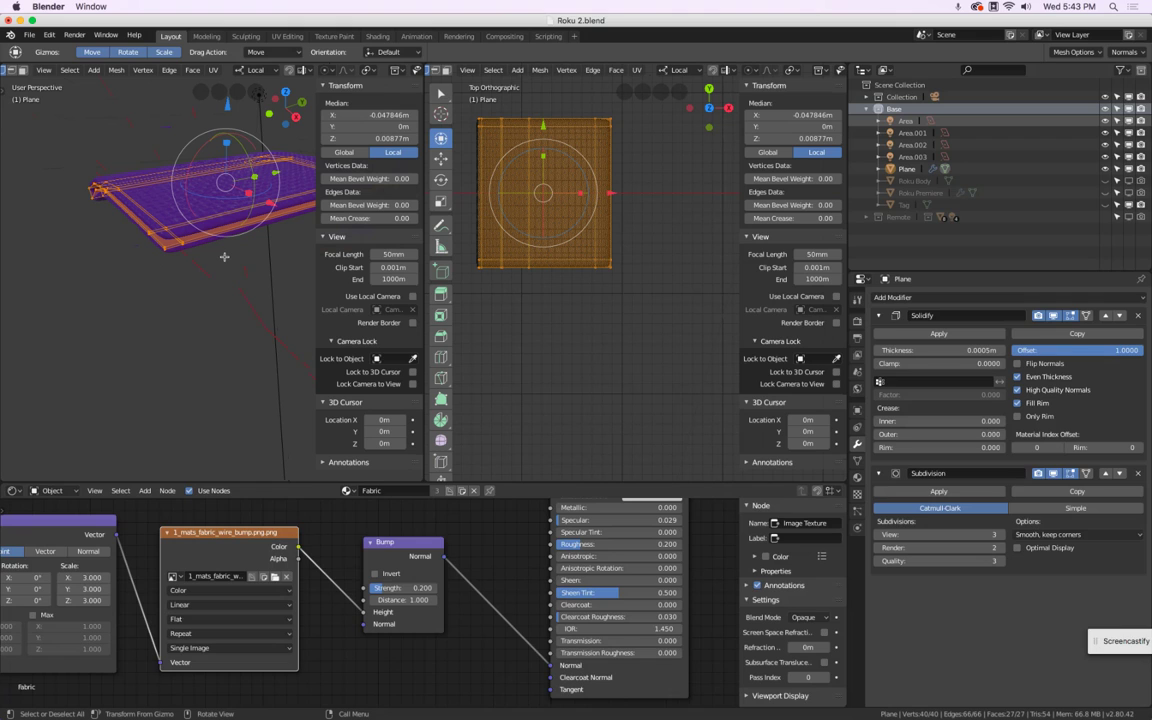
pyautogui.click(225, 256)
pyautogui.moveTo(157, 193); pyautogui.dragTo(151, 218, button='middle')
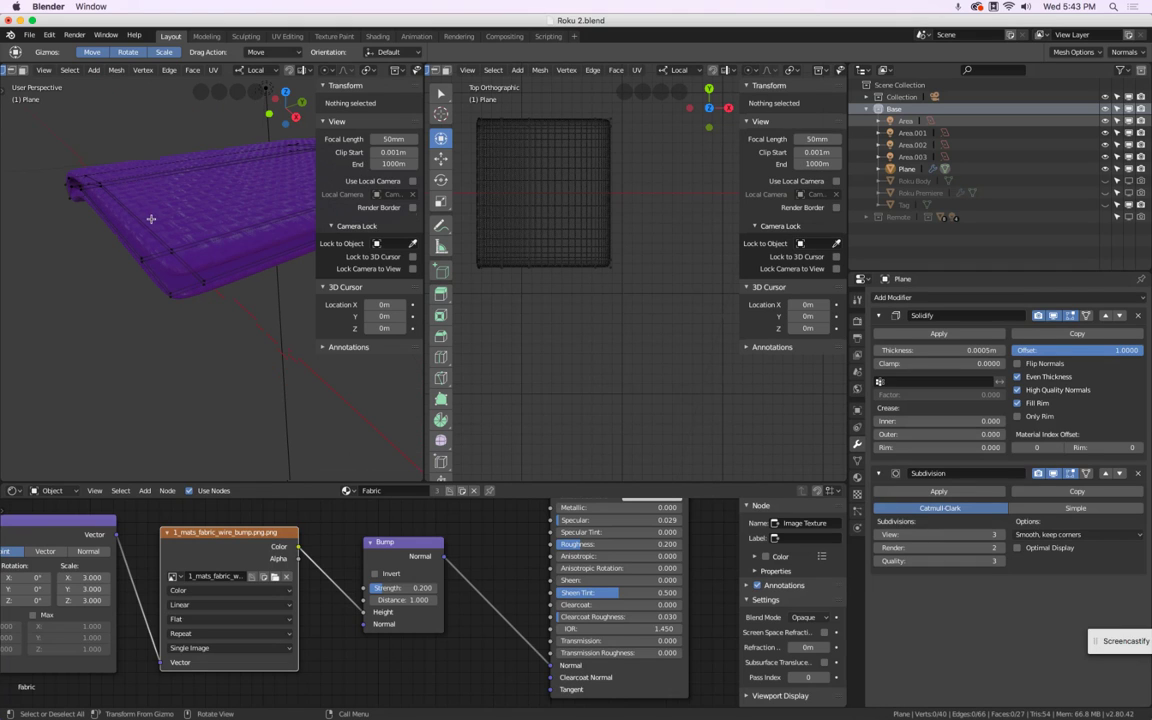
pyautogui.keyDown('alt'); pyautogui.click(150, 223); pyautogui.keyUp('alt')
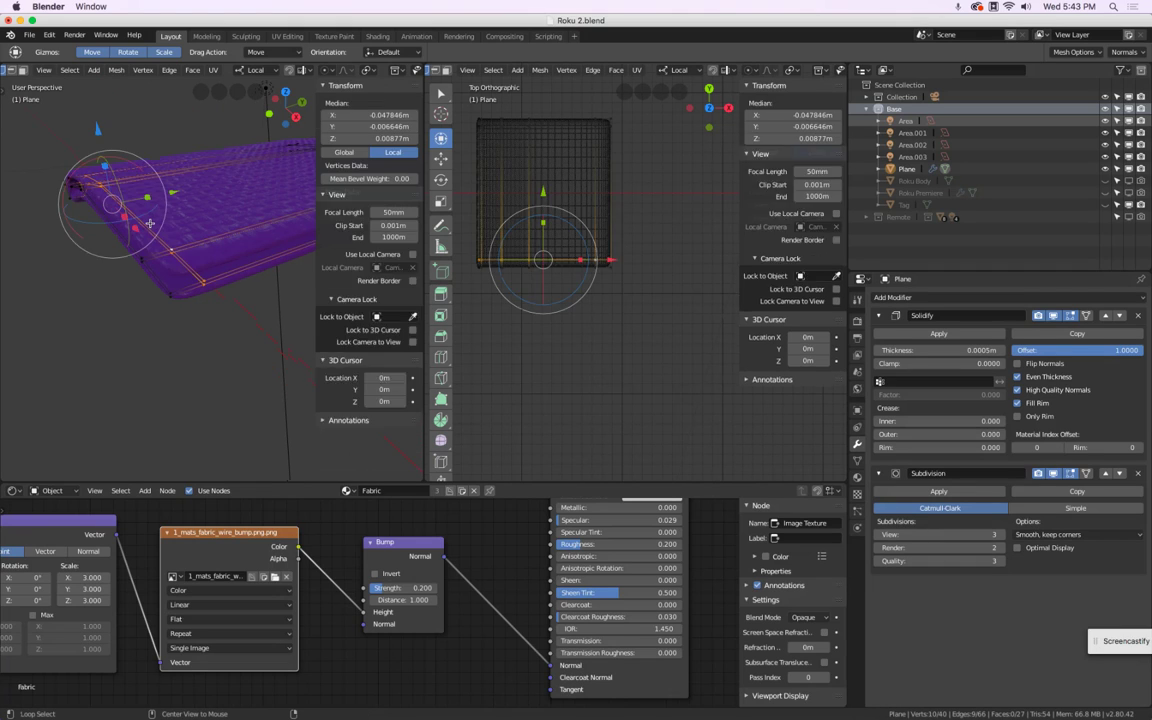
pyautogui.scroll(-3, 150, 223)
pyautogui.keyDown('shift'); pyautogui.moveTo(266, 203); pyautogui.dragTo(177, 245, button='middle'); pyautogui.keyUp('shift')
pyautogui.scroll(4, 177, 245)
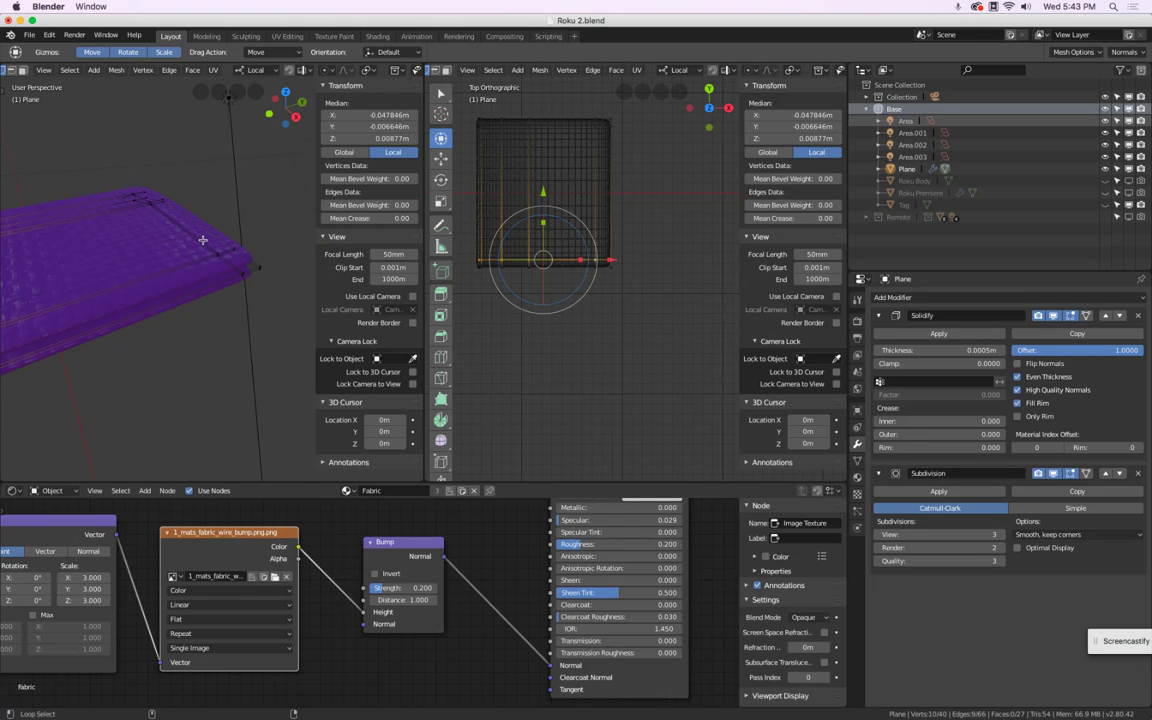
pyautogui.keyDown('alt'); pyautogui.keyDown('shift'); pyautogui.click(202, 240); pyautogui.keyUp('shift'); pyautogui.keyUp('alt')
pyautogui.scroll(-3, 202, 240)
pyautogui.keyDown('shift'); pyautogui.moveTo(138, 246); pyautogui.dragTo(196, 242, button='middle'); pyautogui.keyUp('shift')
pyautogui.press('s')
pyautogui.press('y')
pyautogui.press('y')
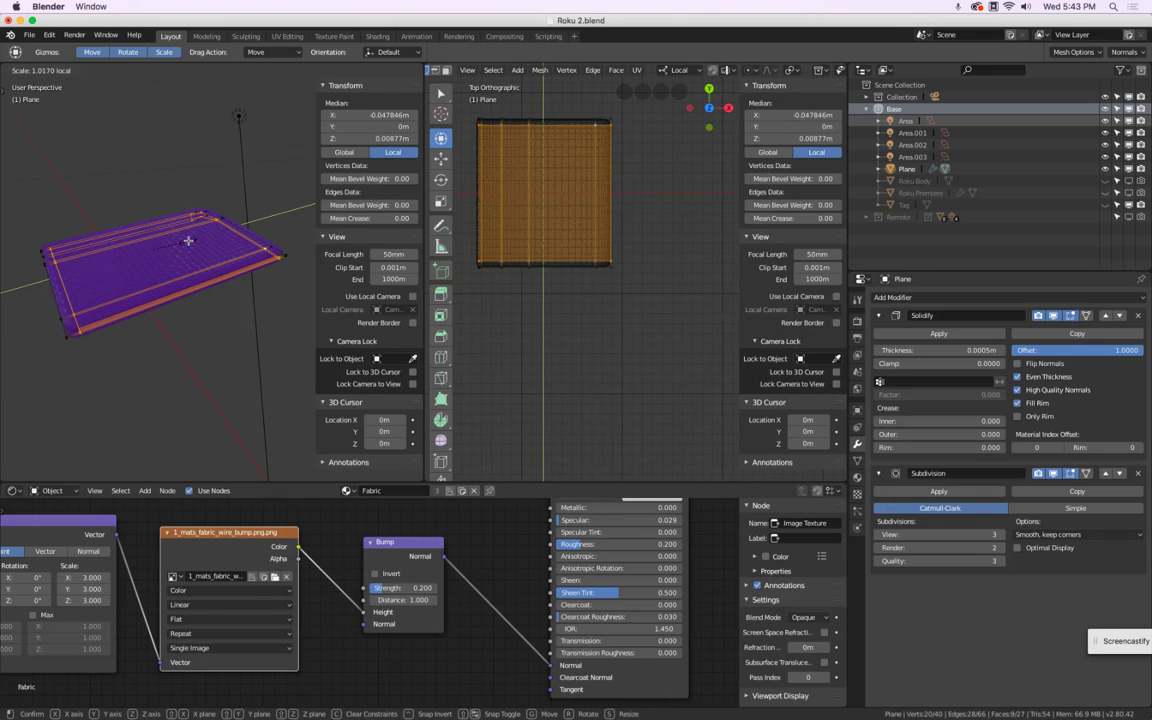
pyautogui.click(189, 241)
pyautogui.scroll(4, 49, 270)
pyautogui.moveTo(56, 276); pyautogui.dragTo(191, 297, button='middle')
pyautogui.press('Tab')
pyautogui.scroll(-3, 218, 279)
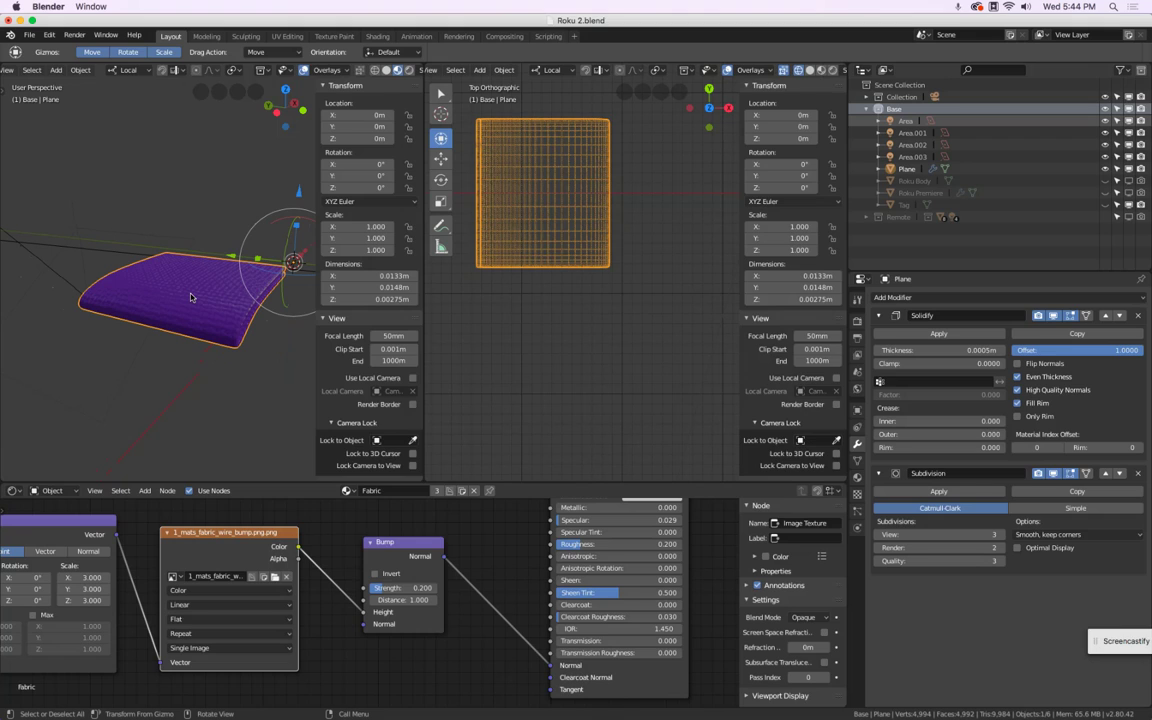
# Add a centred loop cut running lengthwise through the middle of the tag's mesh
pyautogui.press('Tab')
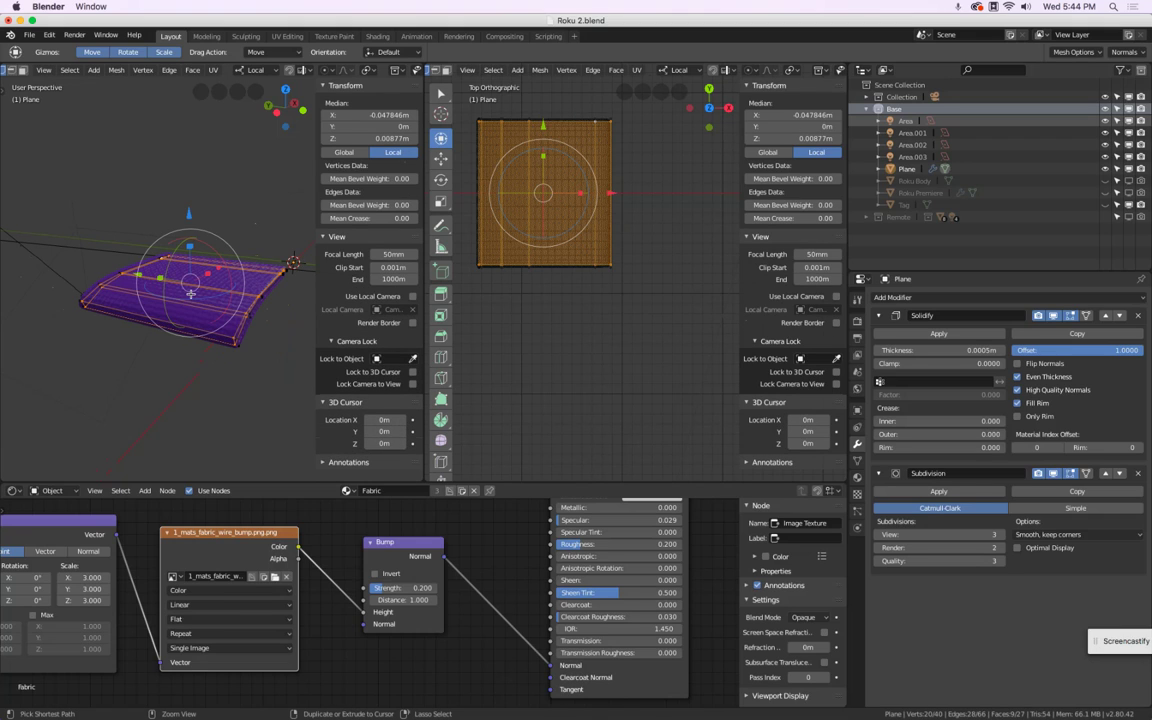
pyautogui.hotkey('ctrl', 'r')
pyautogui.click(188, 285)
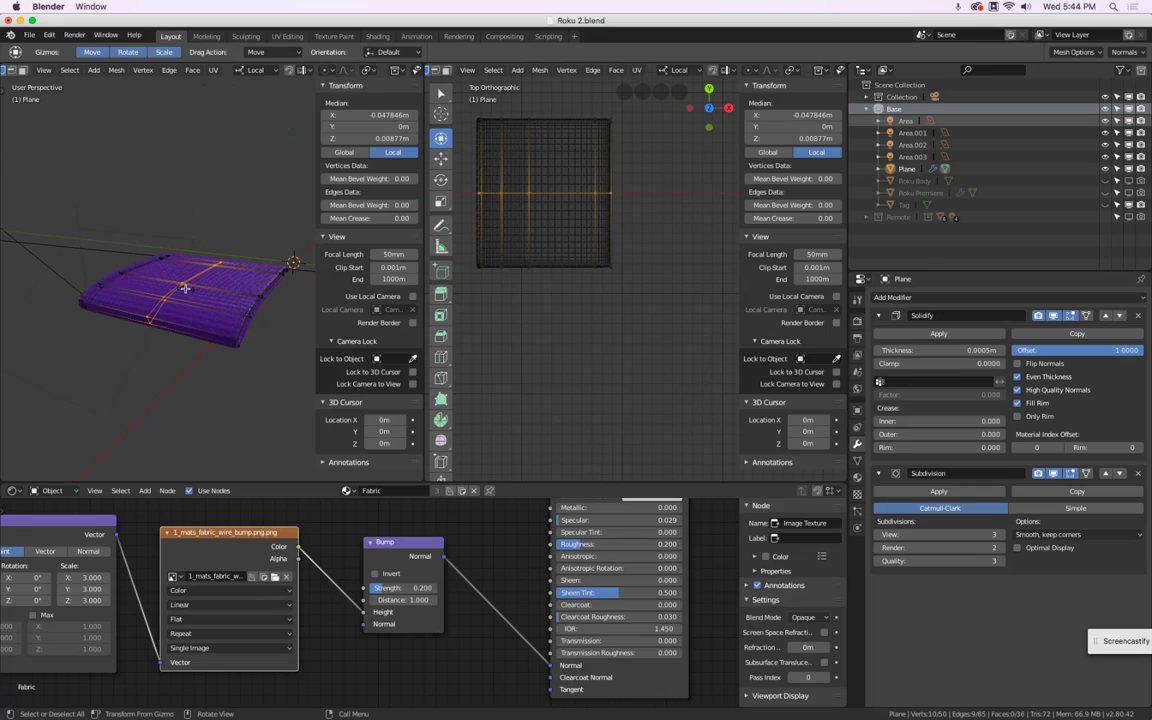
pyautogui.click(185, 288)
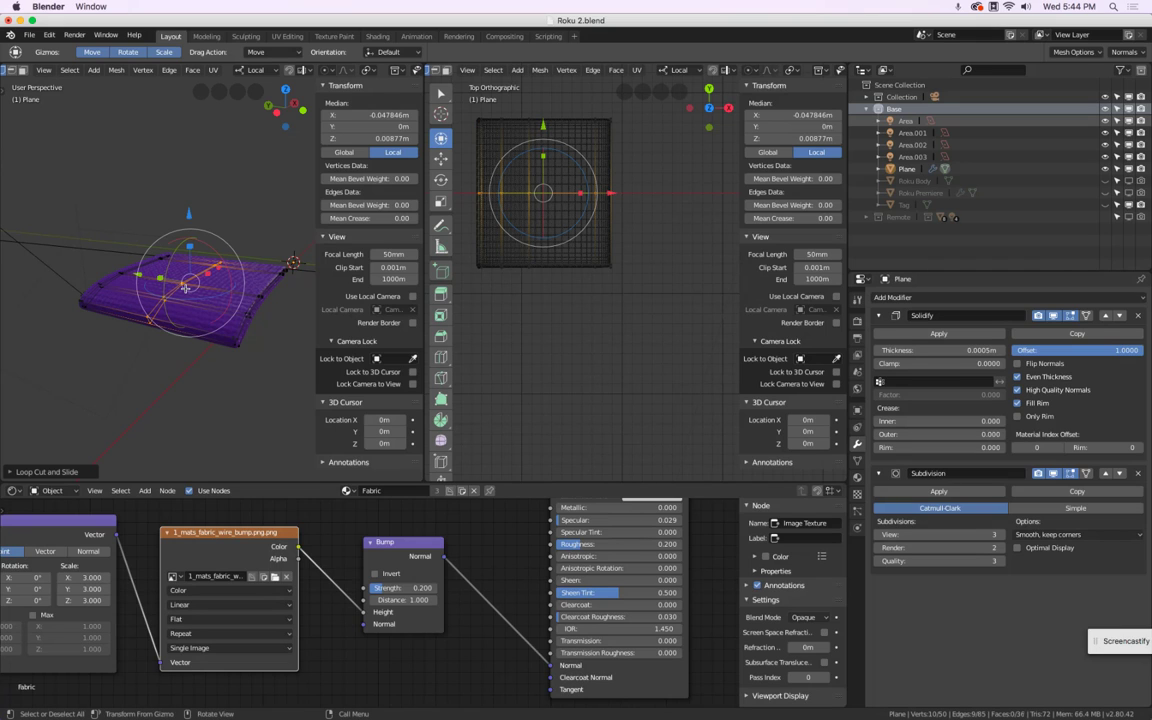
# Box-select the vertices at one corner of the tag's folded end and move them slightly down along Z
pyautogui.scroll(1, 231, 383)
pyautogui.press('a')
pyautogui.press('a')
pyautogui.press('b')
pyautogui.moveTo(224, 316); pyautogui.dragTo(262, 360)
pyautogui.moveTo(240, 263); pyautogui.dragTo(240, 277)
pyautogui.press('Tab')
pyautogui.moveTo(240, 408); pyautogui.dragTo(228, 378, button='middle')
pyautogui.press('Tab')
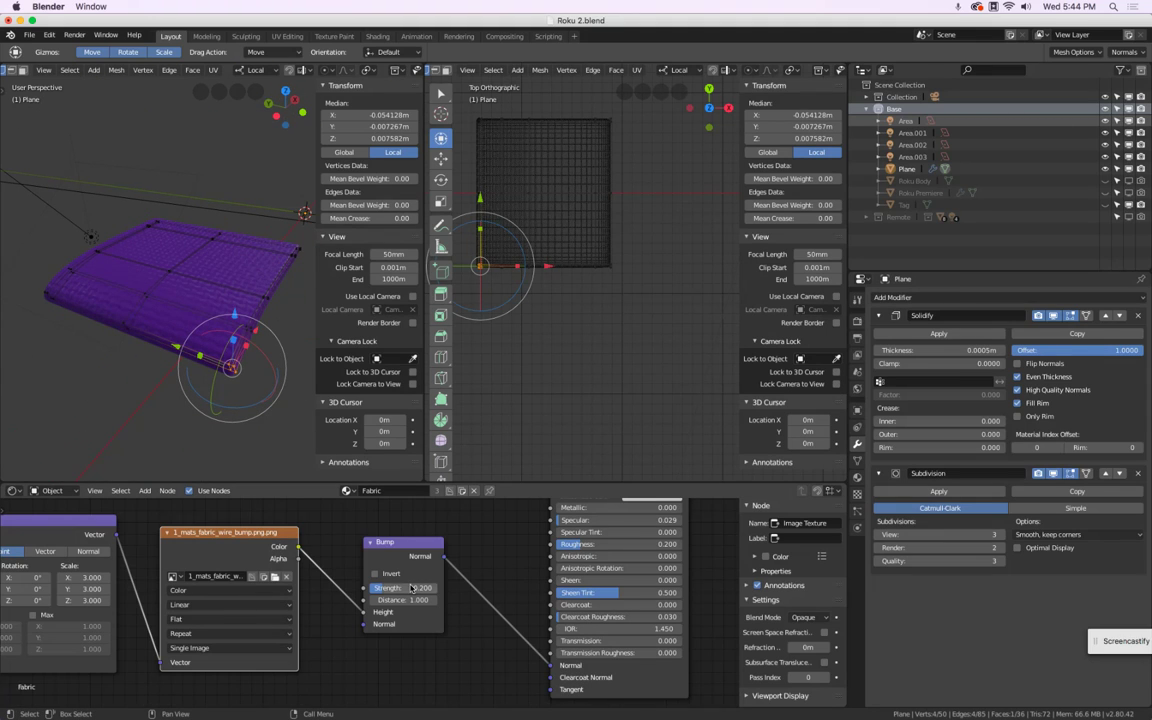
# Set the Fabric material's specular to 0.1 and return to object mode
pyautogui.keyDown('shift'); pyautogui.scroll(2, 578, 575); pyautogui.keyUp('shift')
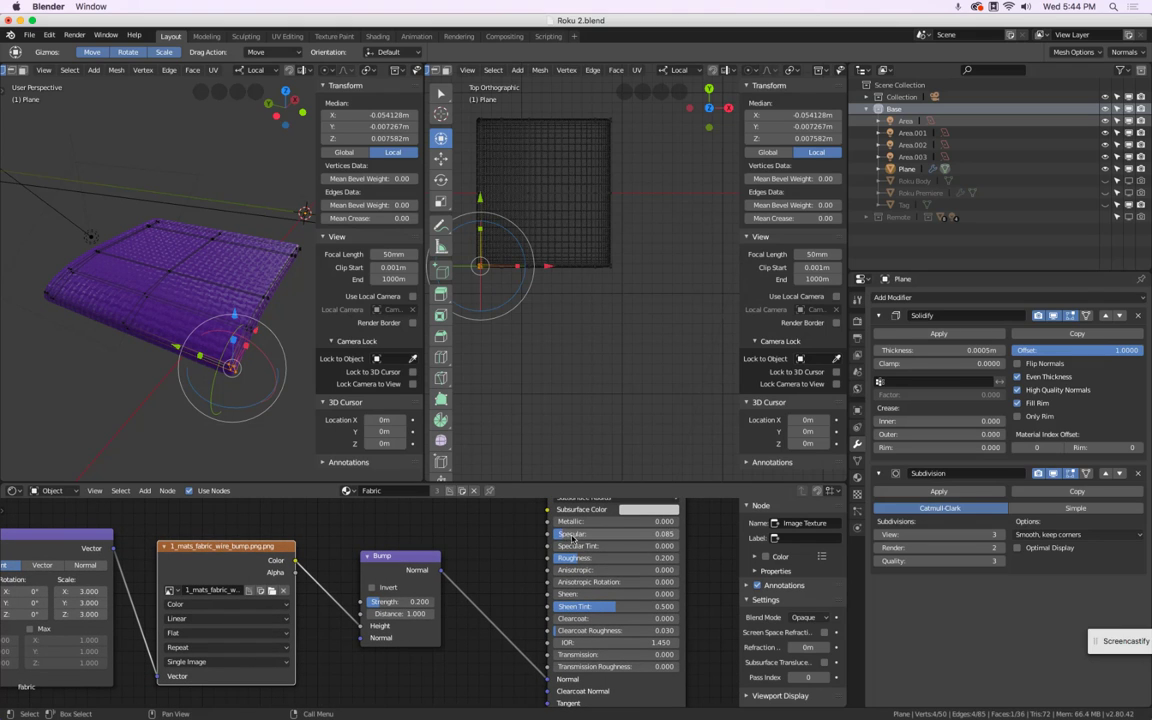
pyautogui.press('Return')
pyautogui.moveTo(141, 145); pyautogui.dragTo(115, 273, button='middle')
pyautogui.press('Tab')
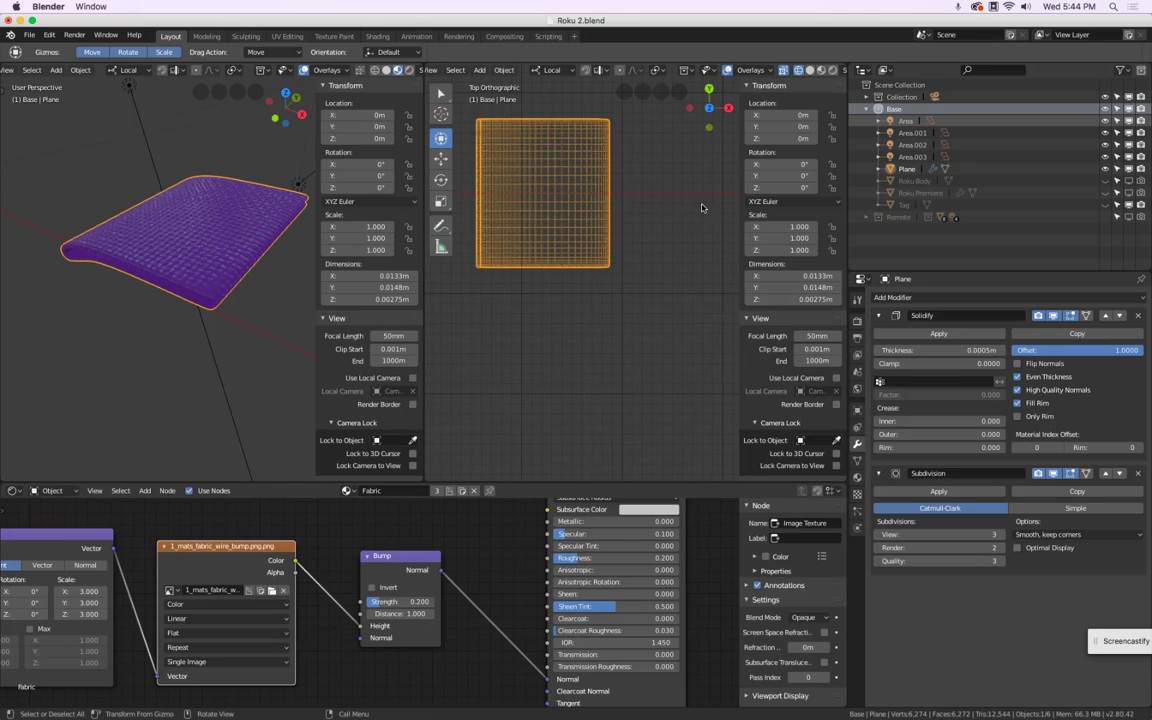
# Rename the Plane object as Tag New
pyautogui.doubleClick(926, 170)
pyautogui.write('Tag New')
pyautogui.press('Return')
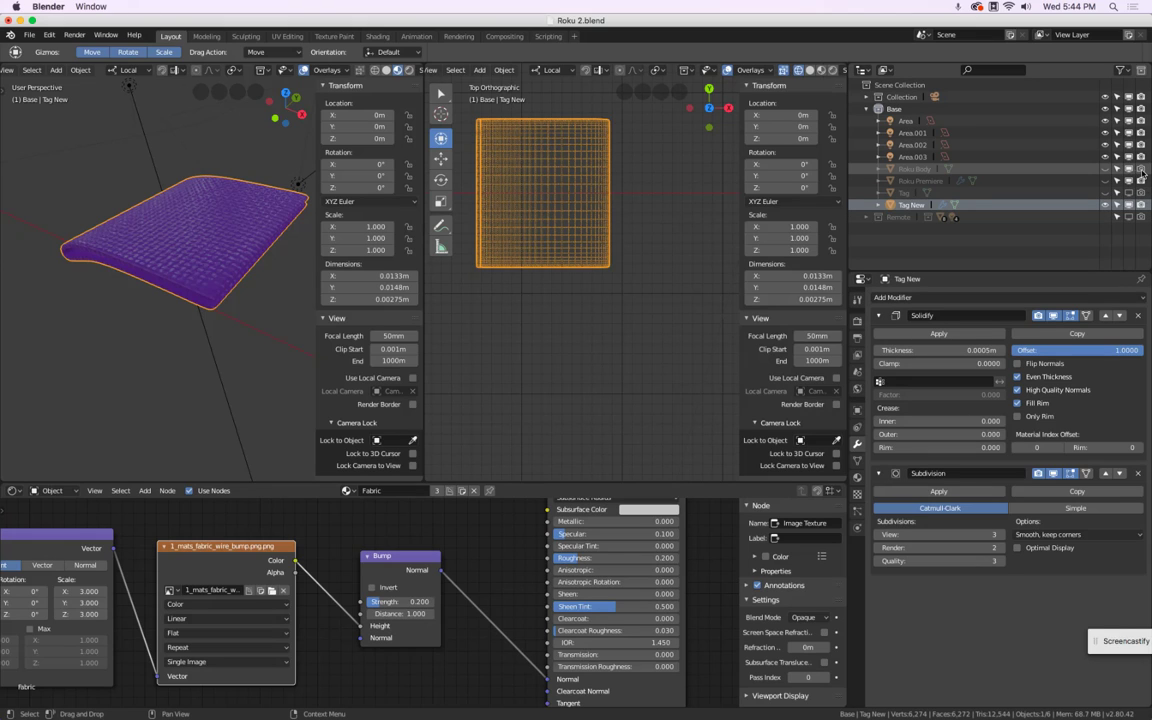
# Unhide the Roku Body, select it, and preview the scene from the camera with rendered shading
pyautogui.click(1105, 169)
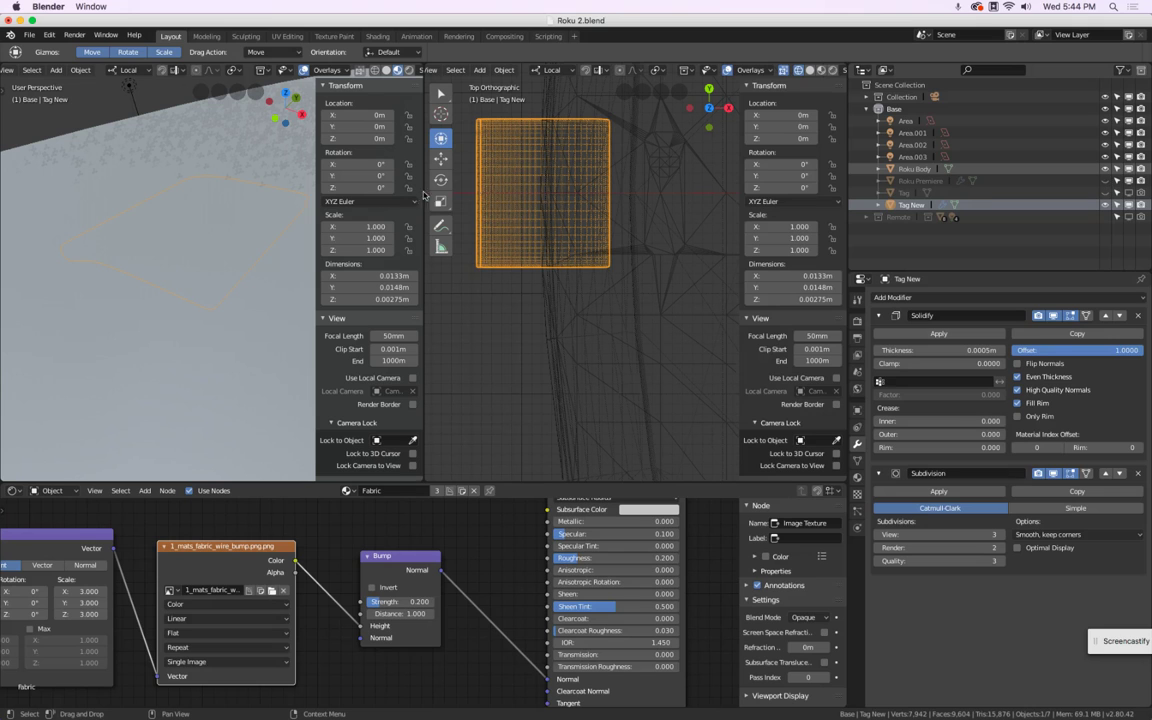
pyautogui.click(171, 202)
pyautogui.scroll(-12, 171, 202)
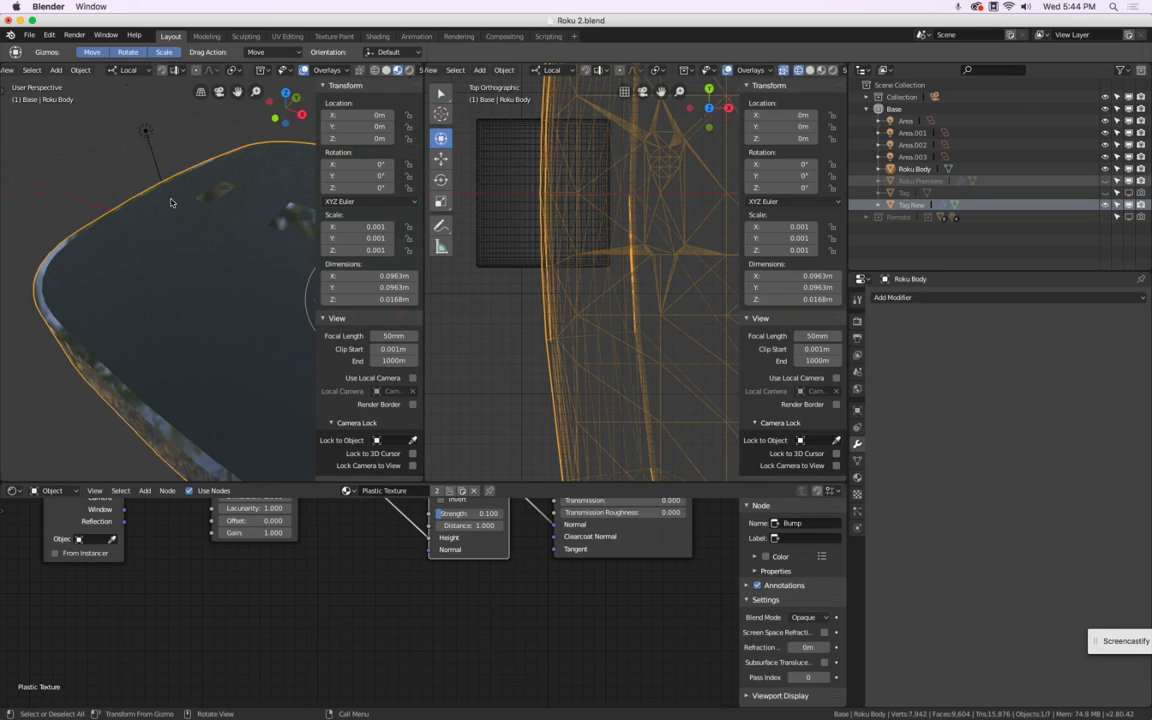
pyautogui.moveTo(172, 203); pyautogui.dragTo(226, 220, button='middle')
pyautogui.scroll(5, 130, 215)
pyautogui.press('KP_0')
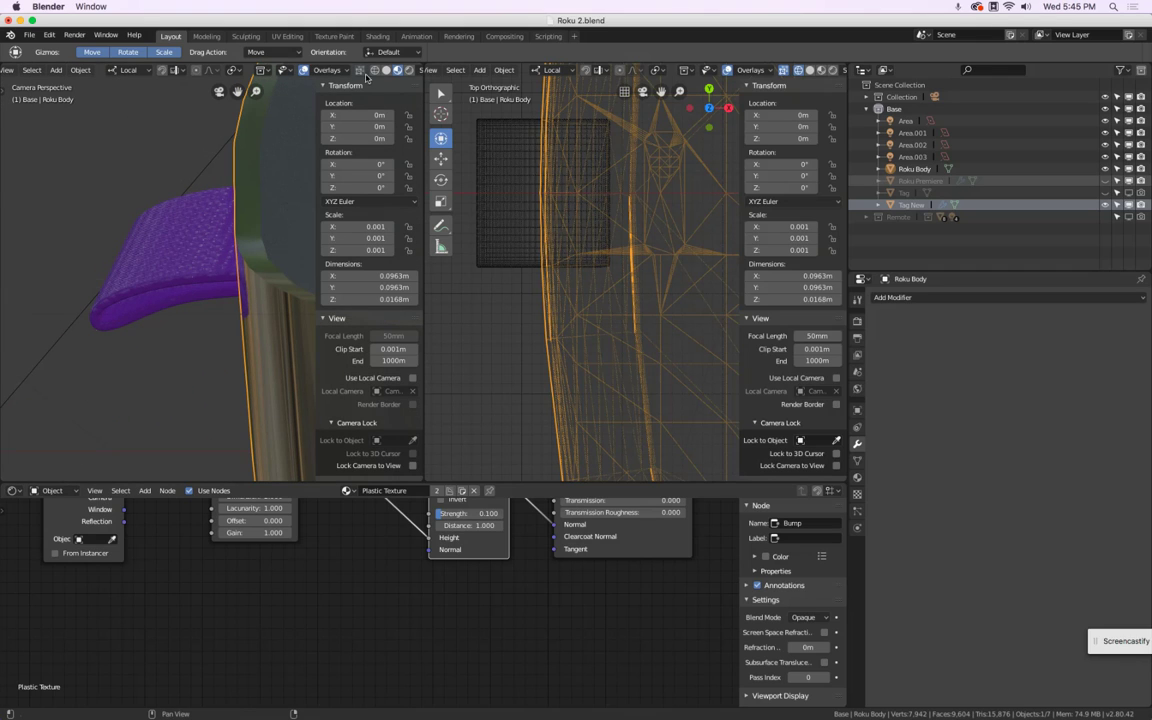
pyautogui.click(409, 70)
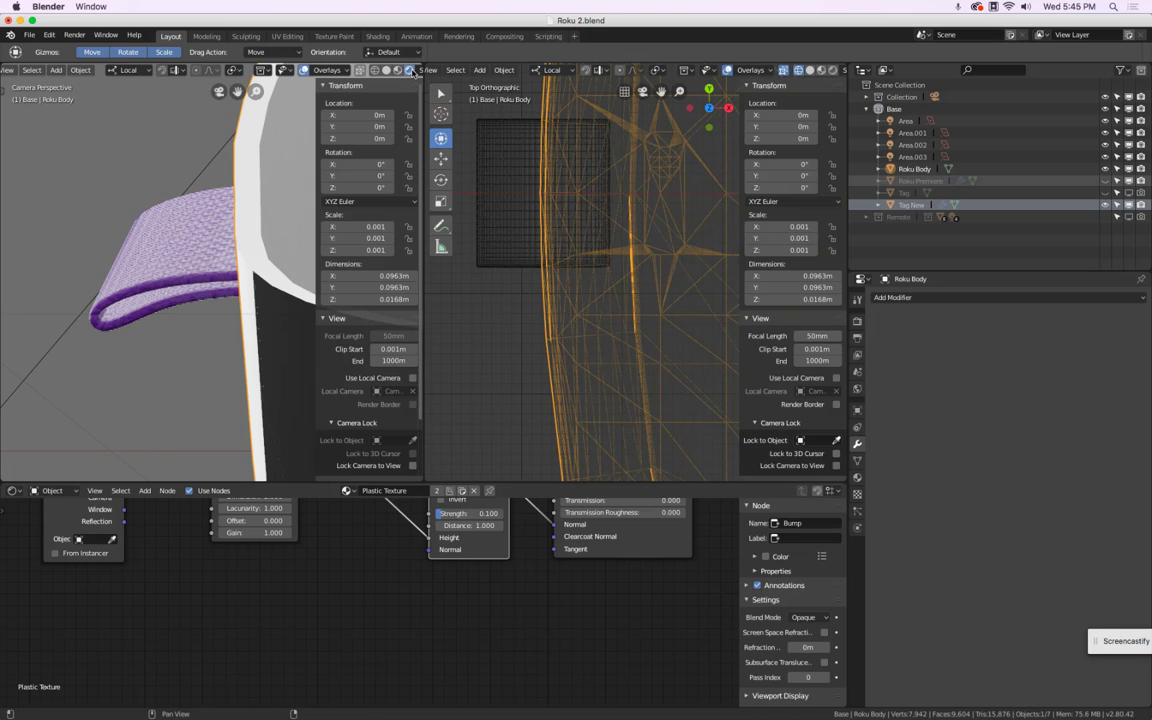
pyautogui.scroll(5, 167, 239)
# Set the Roku Body's Plastic Texture specular to 0.1 and its Bump strength to 0.5
pyautogui.scroll(-3, 167, 239)
pyautogui.moveTo(405, 552); pyautogui.dragTo(401, 574, button='middle')
pyautogui.scroll(5, 401, 574)
pyautogui.hscroll(3, 401, 574)
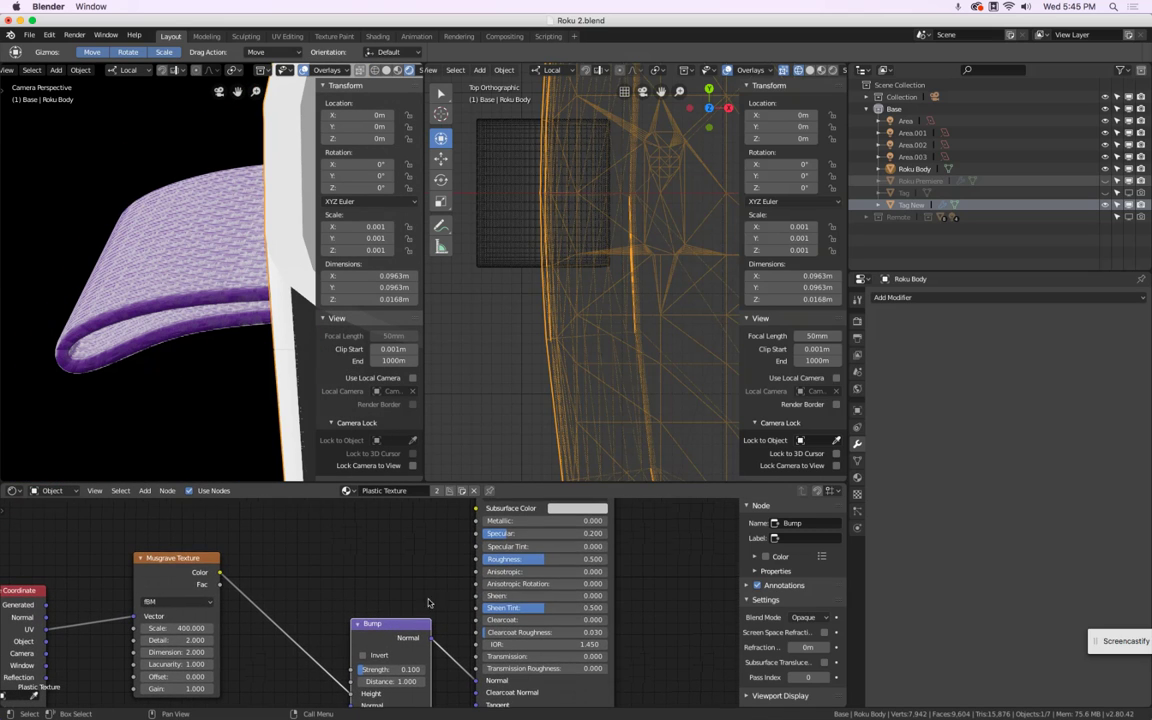
pyautogui.doubleClick(518, 538)
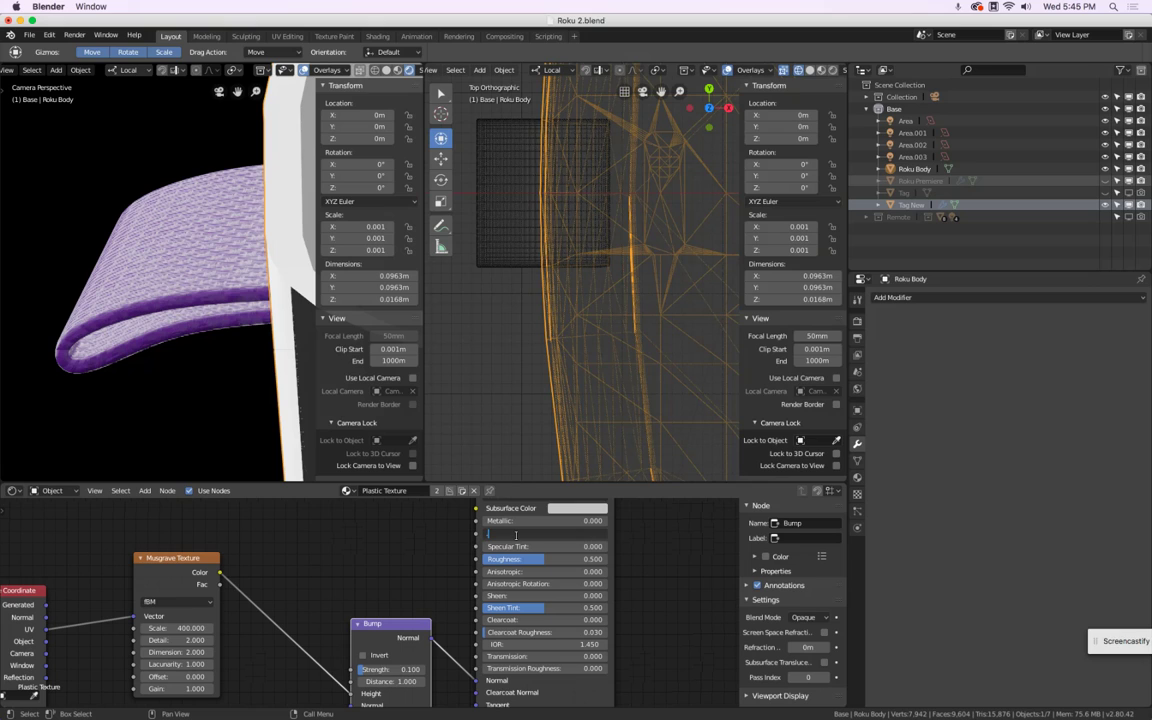
pyautogui.write('0.1')
pyautogui.press('Return')
pyautogui.doubleClick(398, 668)
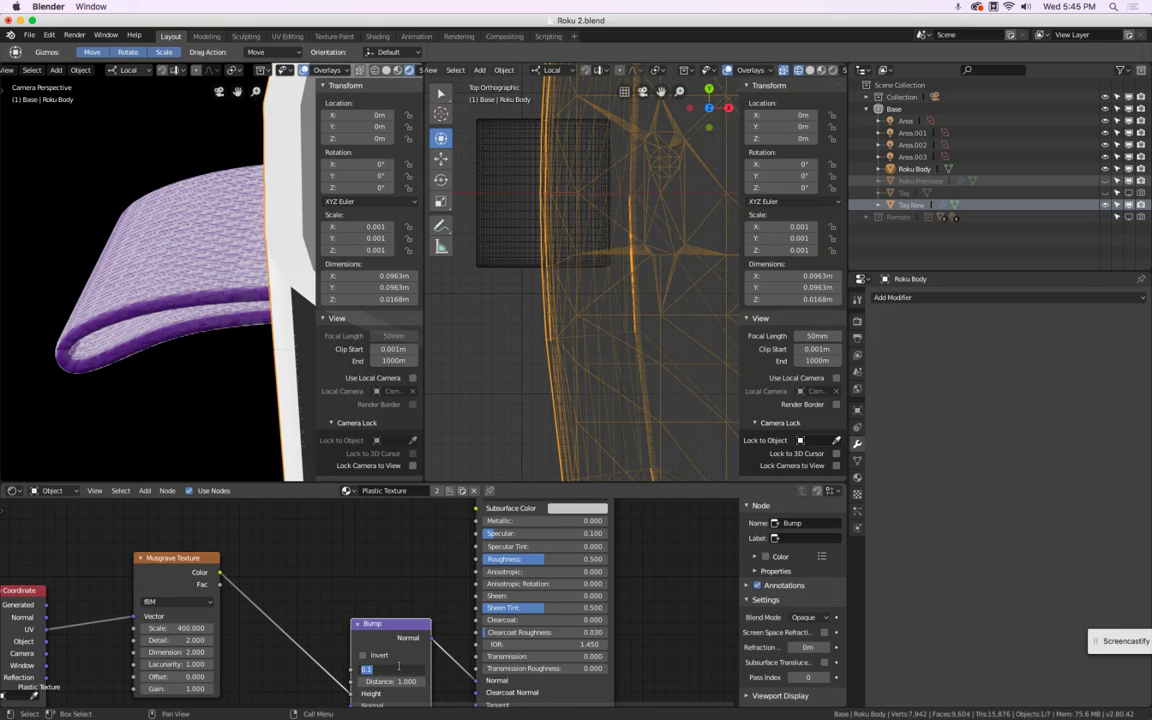
pyautogui.write('.5')
pyautogui.press('Return')
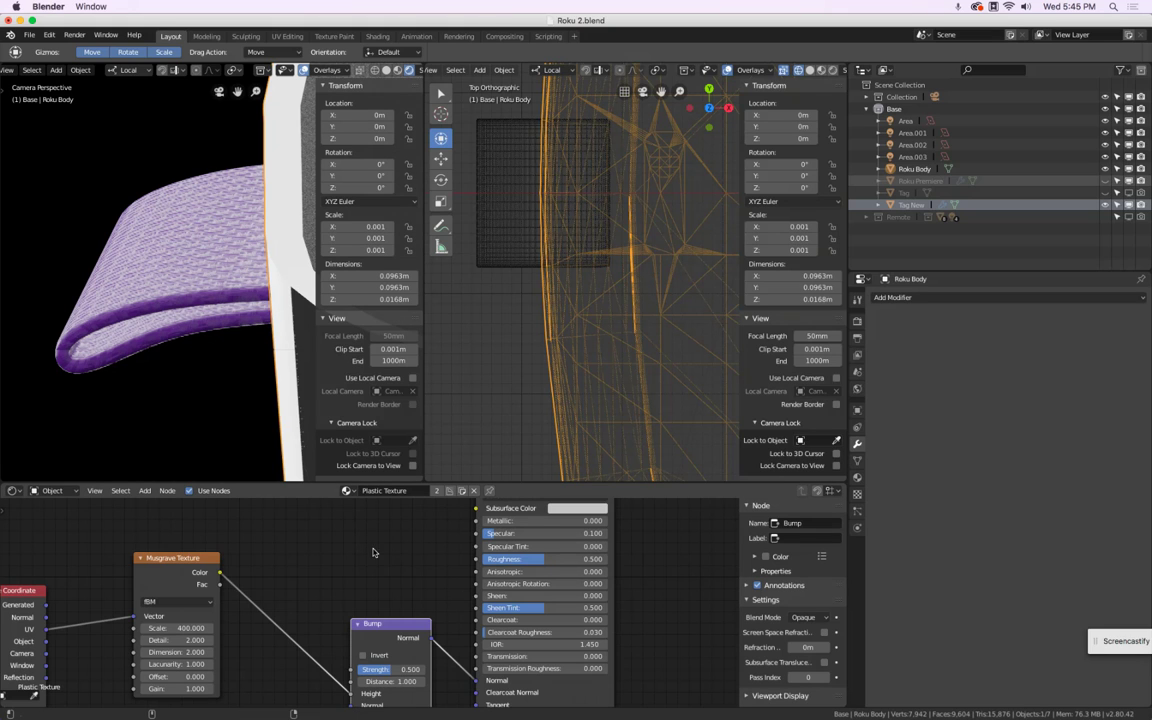
# Try a Bump strength of 0.5 on the tag's Fabric material and settle on 0.3
pyautogui.click(170, 265)
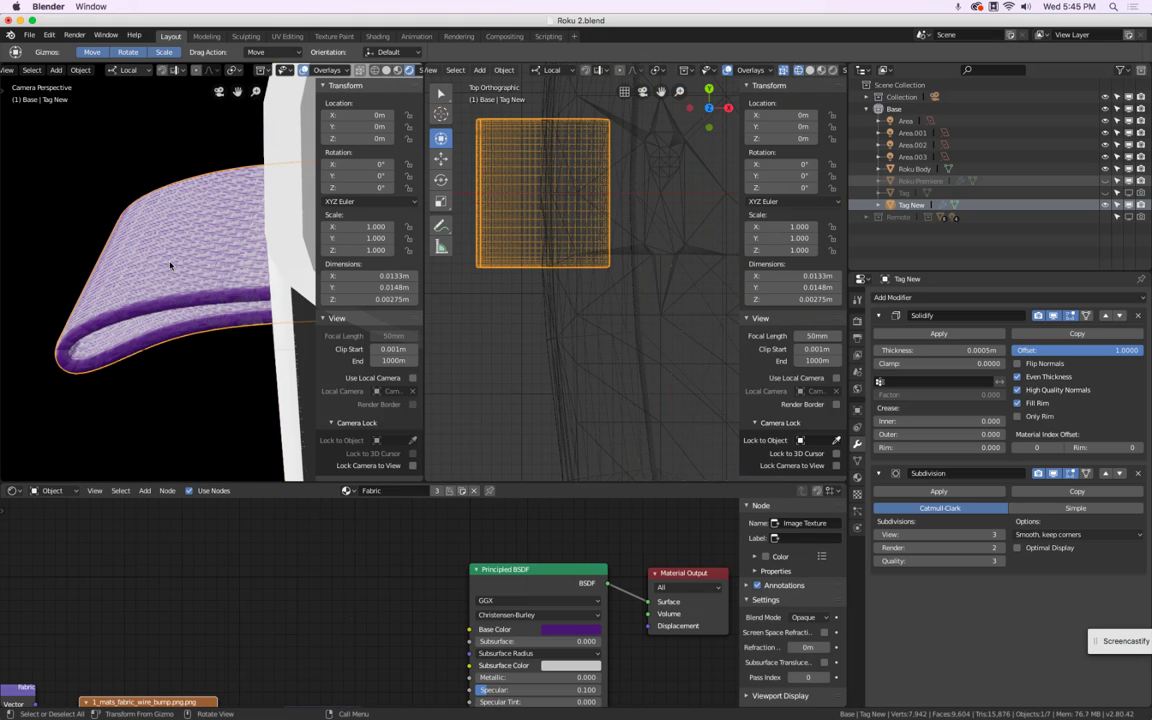
pyautogui.scroll(-5, 462, 640)
pyautogui.moveTo(398, 614); pyautogui.dragTo(400, 519, button='middle')
pyautogui.scroll(5, 397, 588)
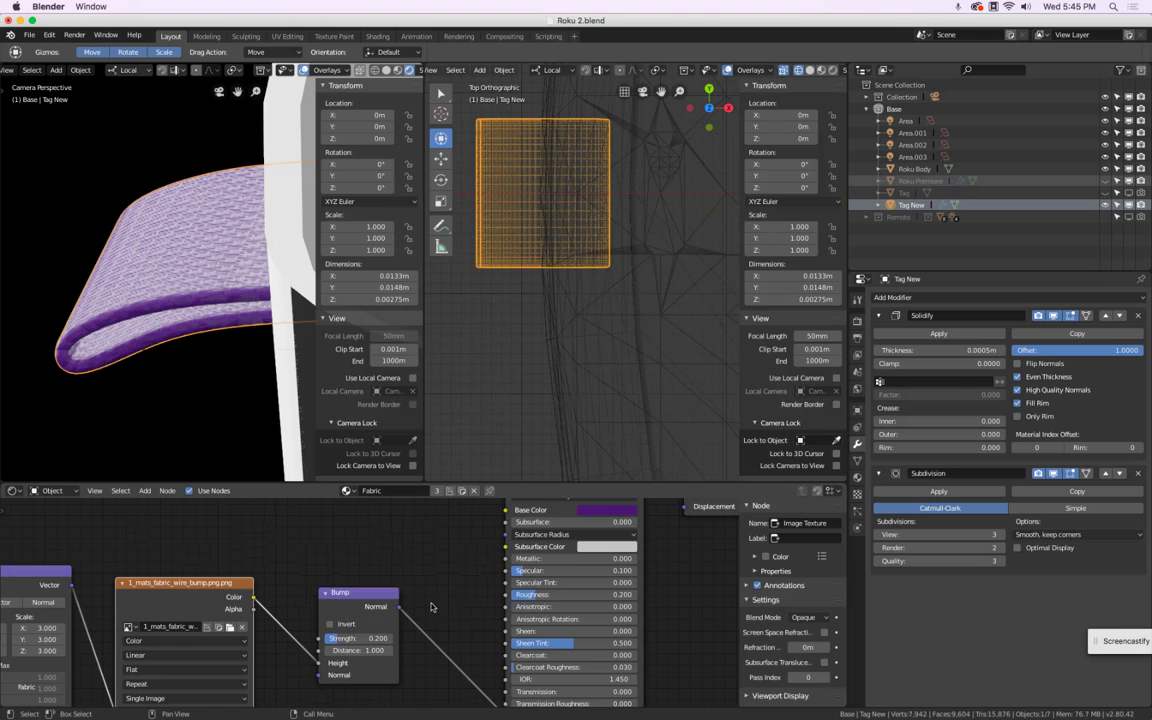
pyautogui.moveTo(415, 618); pyautogui.dragTo(396, 635, button='middle')
pyautogui.click(337, 656)
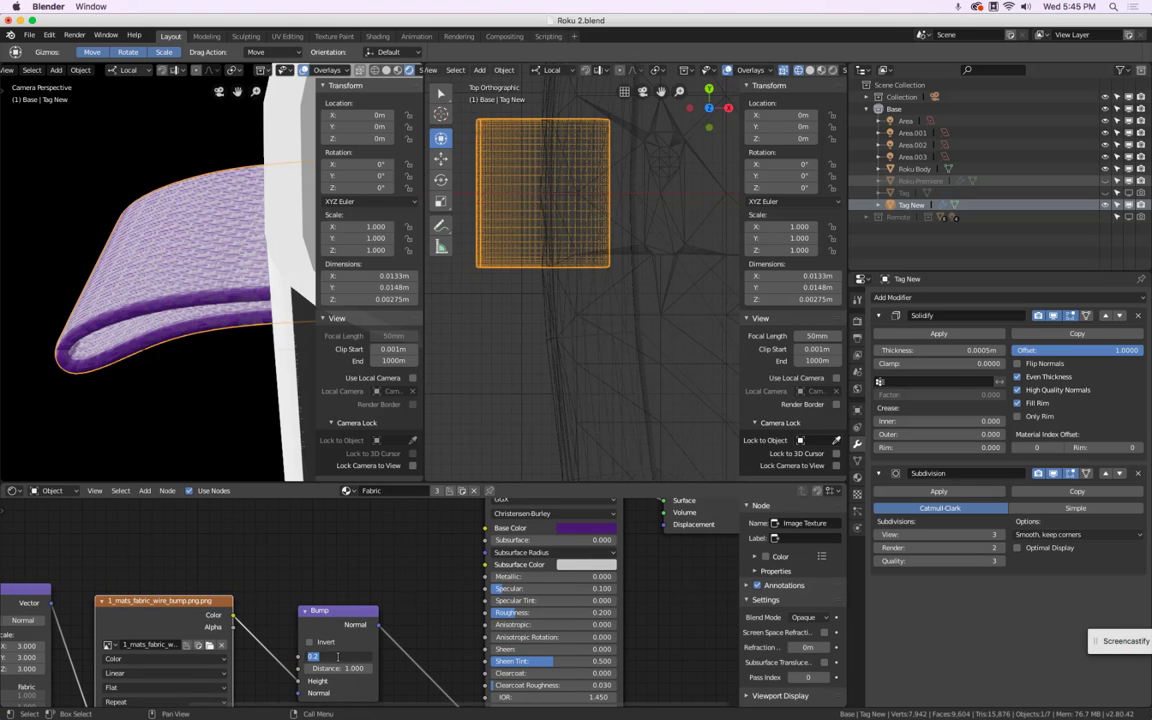
pyautogui.write('0.5')
pyautogui.press('Return')
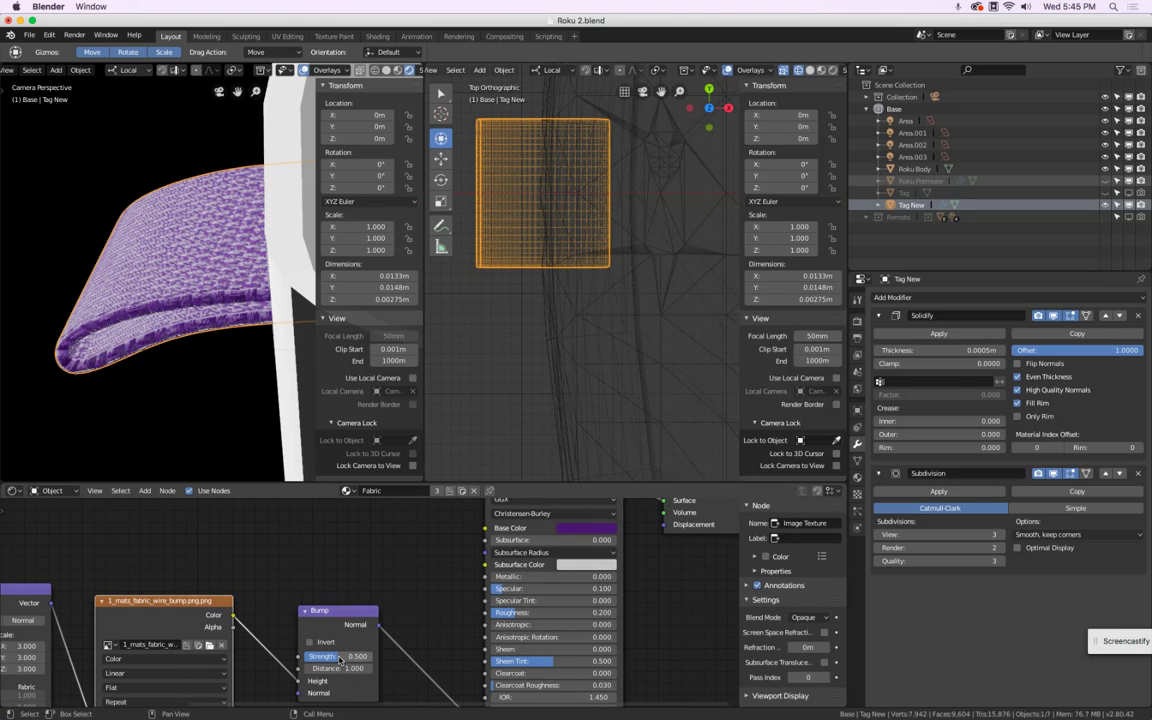
pyautogui.press('BackSpace')
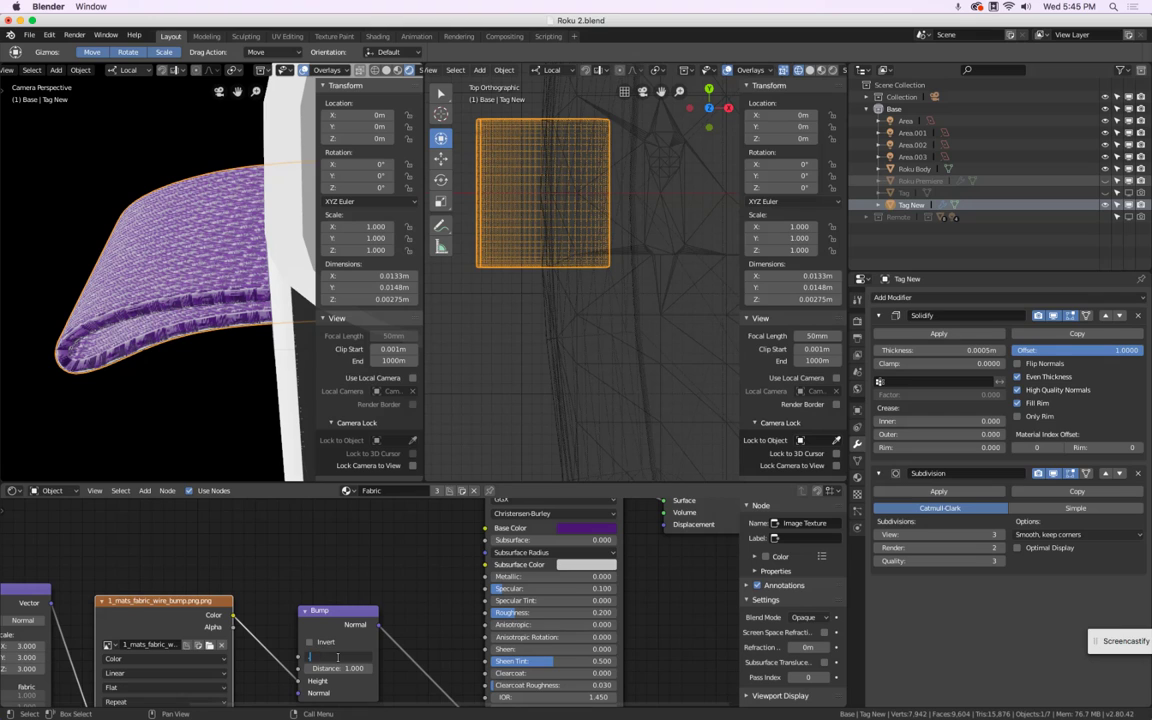
pyautogui.write('0.3')
pyautogui.press('Return')
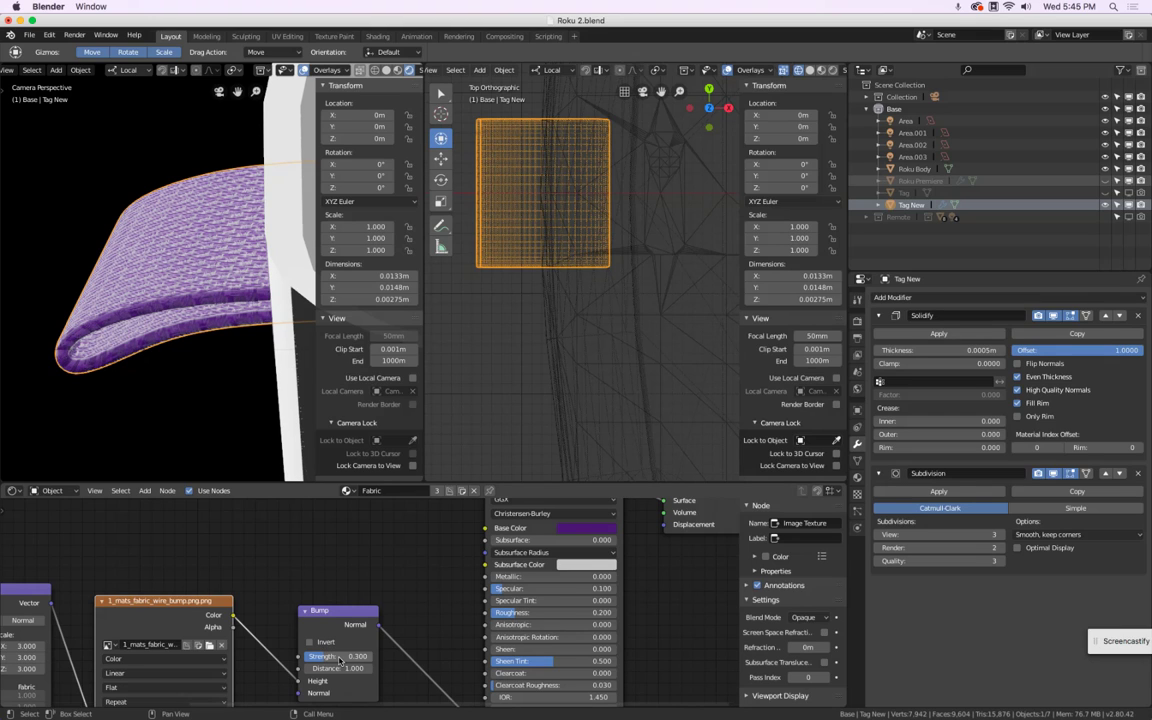
# Set the Fabric material's Mapping scale to 2 on X, Y and Z
pyautogui.moveTo(206, 568); pyautogui.dragTo(381, 552, button='middle')
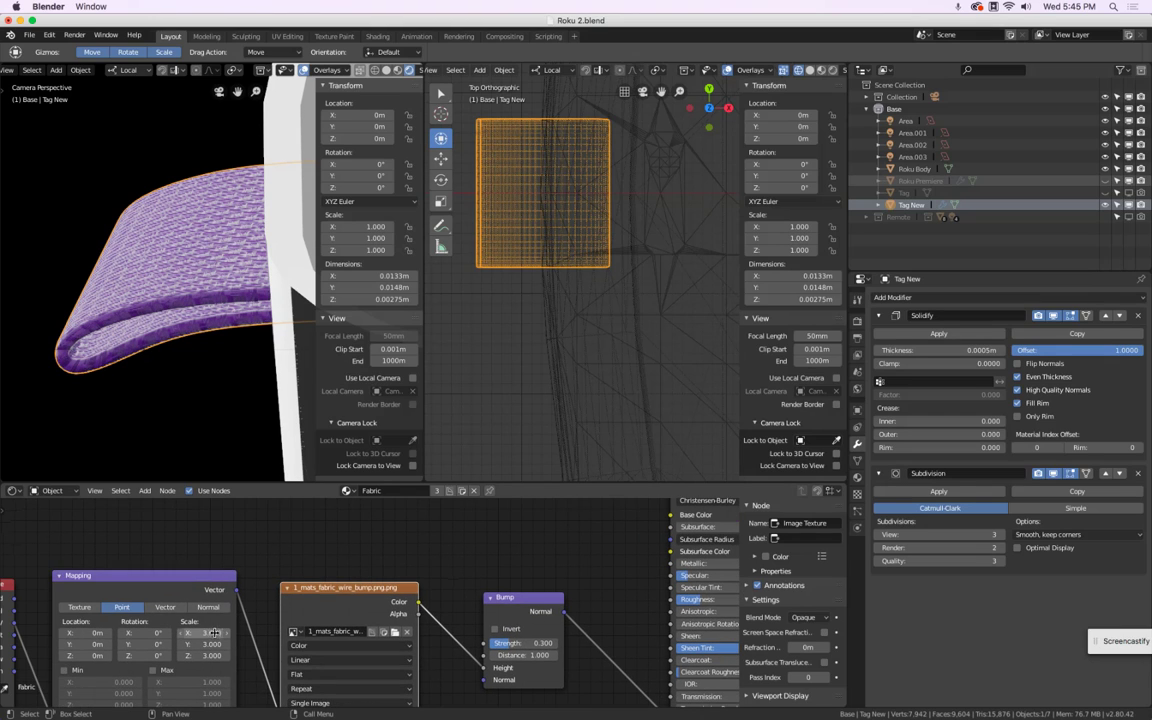
pyautogui.write('2')
pyautogui.press('Return')
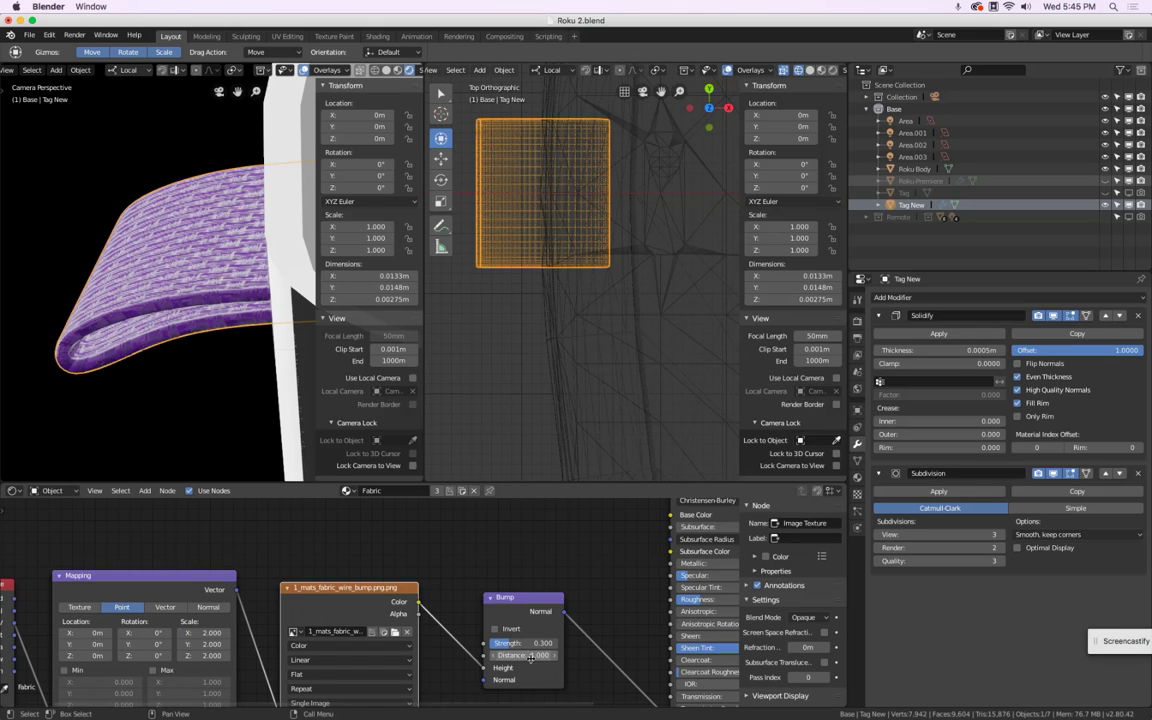
pyautogui.click(527, 645)
pyautogui.click(528, 617)
# Try a specular of 0.2 and a roughness of about 0.143 on the Fabric material
pyautogui.hscroll(3, 566, 586)
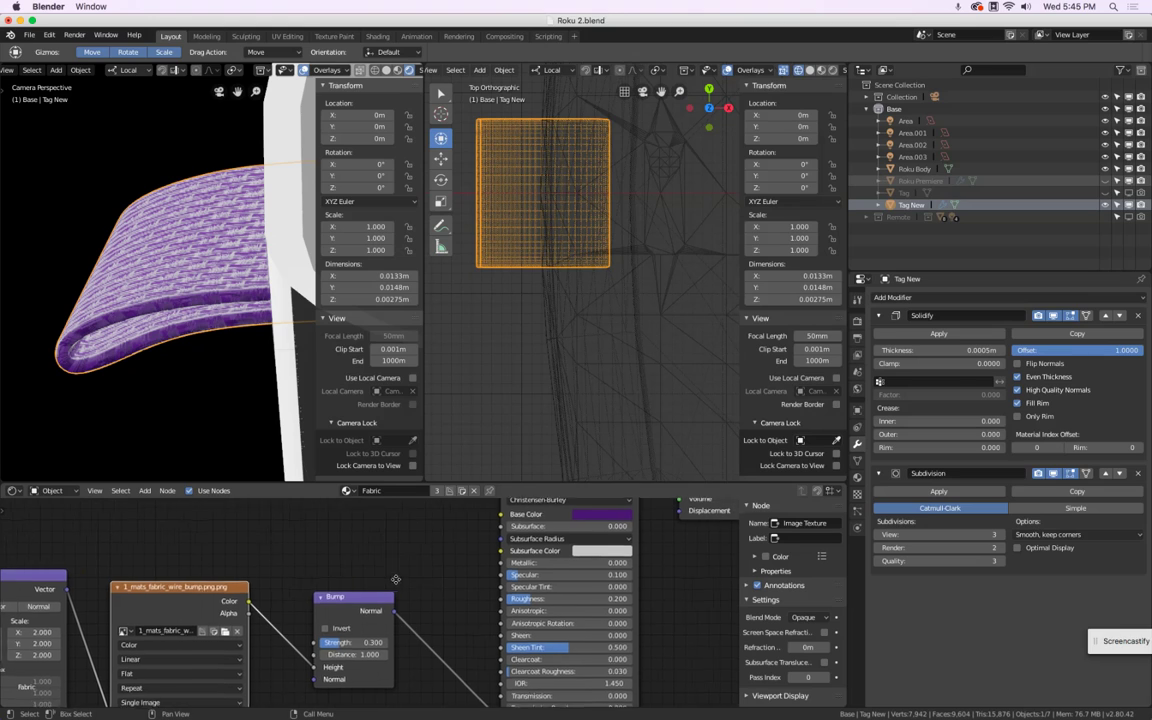
pyautogui.moveTo(556, 575); pyautogui.dragTo(524, 599)
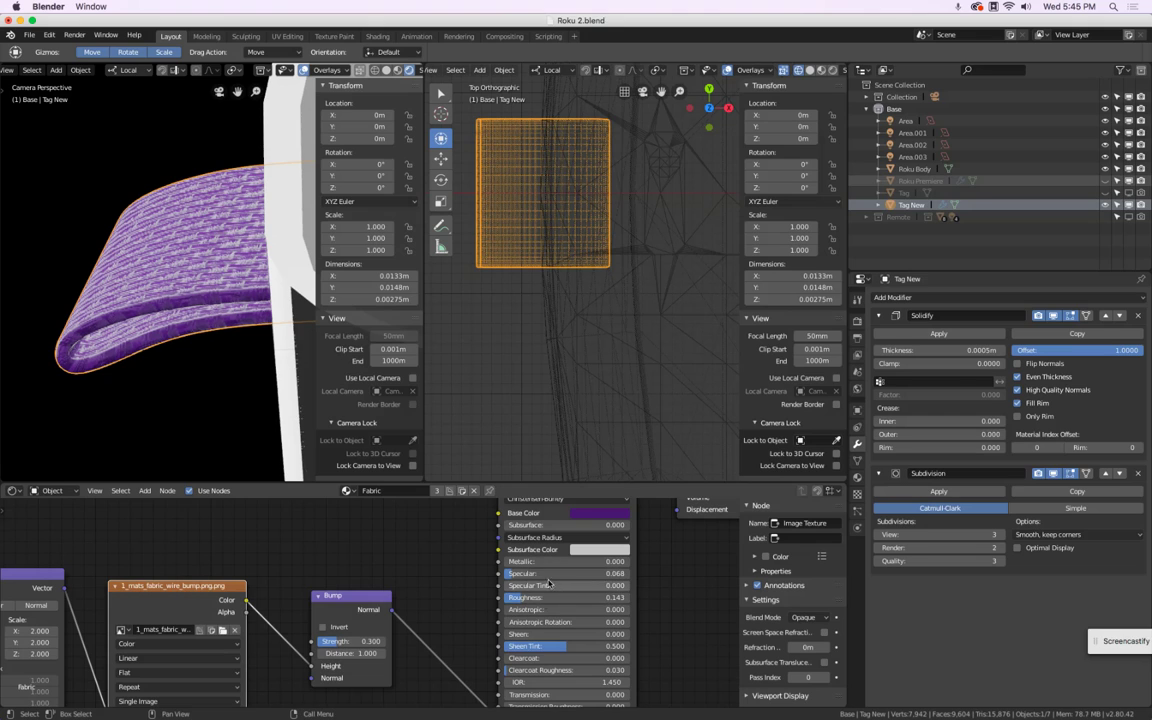
pyautogui.click(544, 573)
pyautogui.write('0.2')
pyautogui.press('Return')
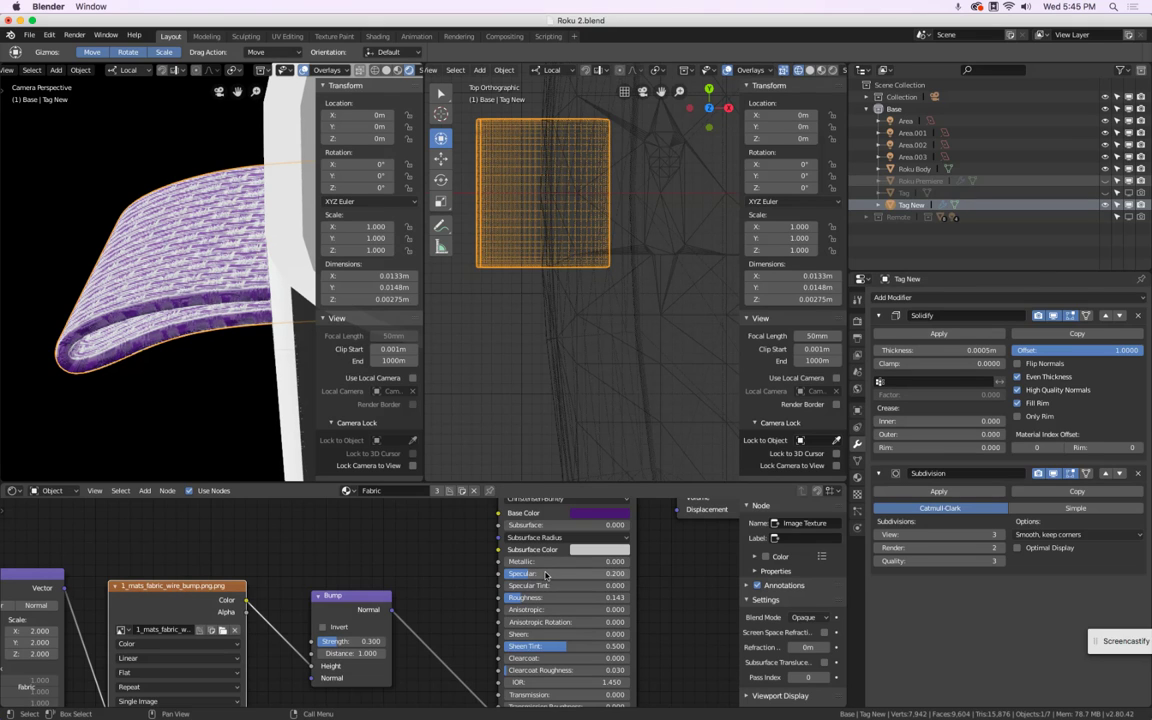
# Set the Fabric material's specular to 0.1 and its roughness to 0.4
pyautogui.moveTo(230, 320)
pyautogui.mouseDown(button='middle')
pyautogui.moveTo(148, 300)
pyautogui.moveTo(230, 330)
pyautogui.mouseUp(button='middle')
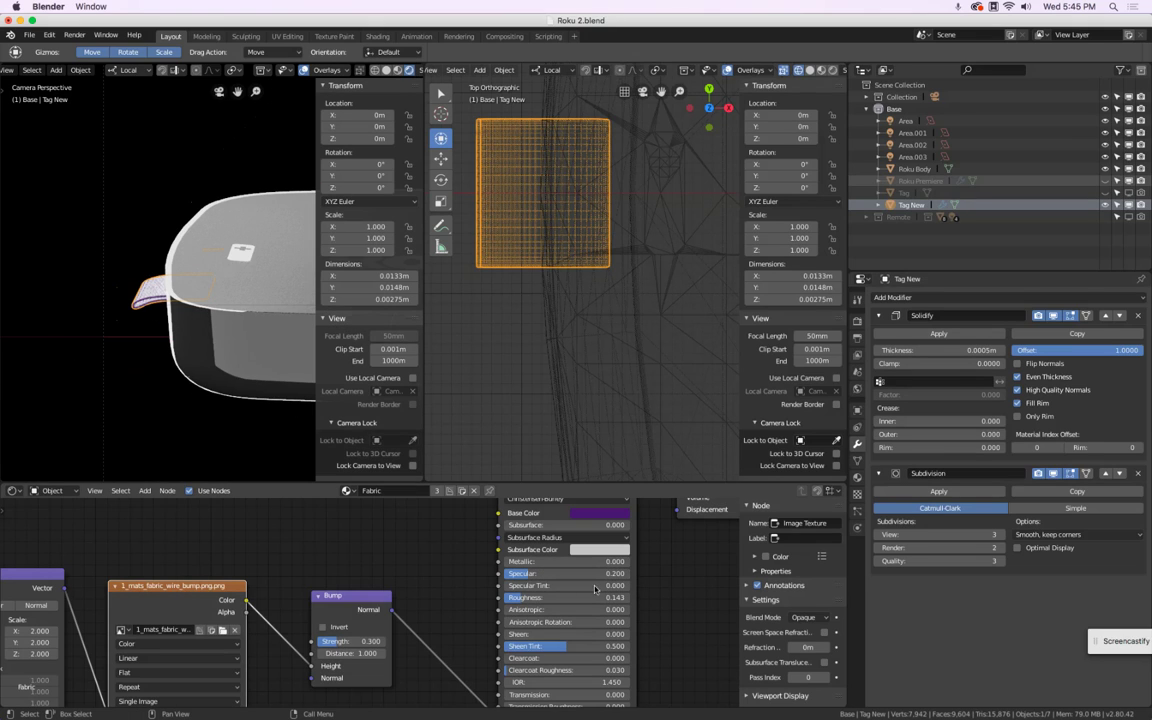
pyautogui.click(562, 573)
pyautogui.write('0.1')
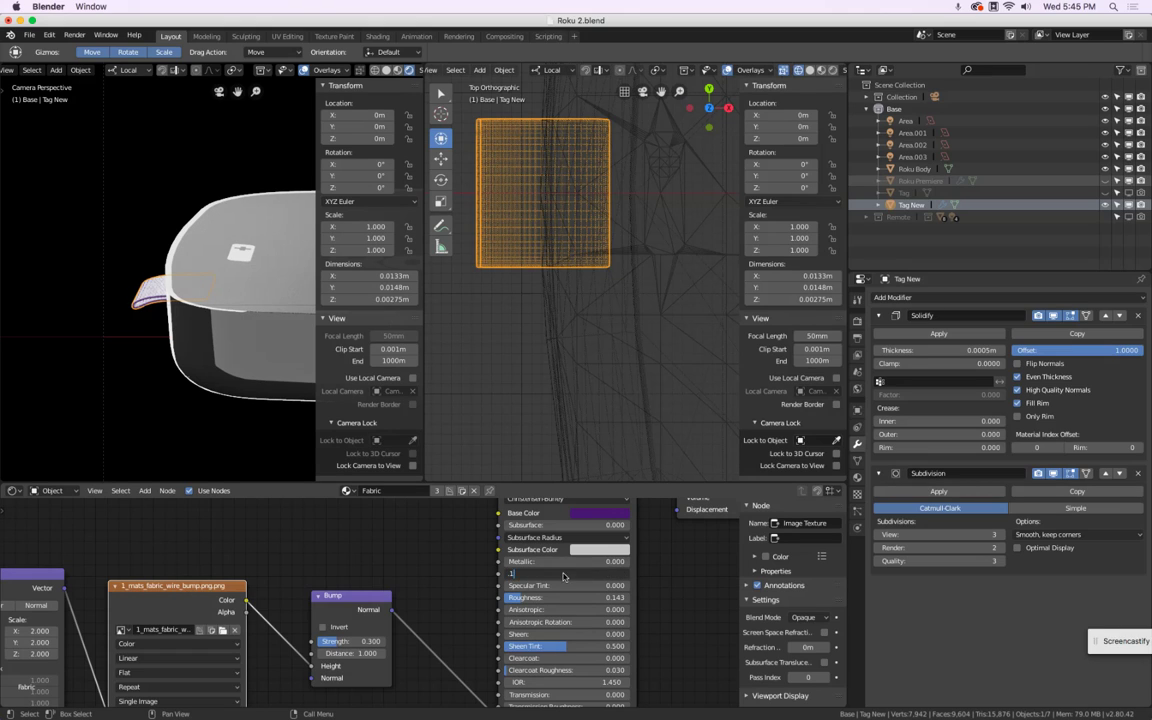
pyautogui.press('Return')
pyautogui.click(560, 597)
pyautogui.write('0.4')
pyautogui.press('Return')
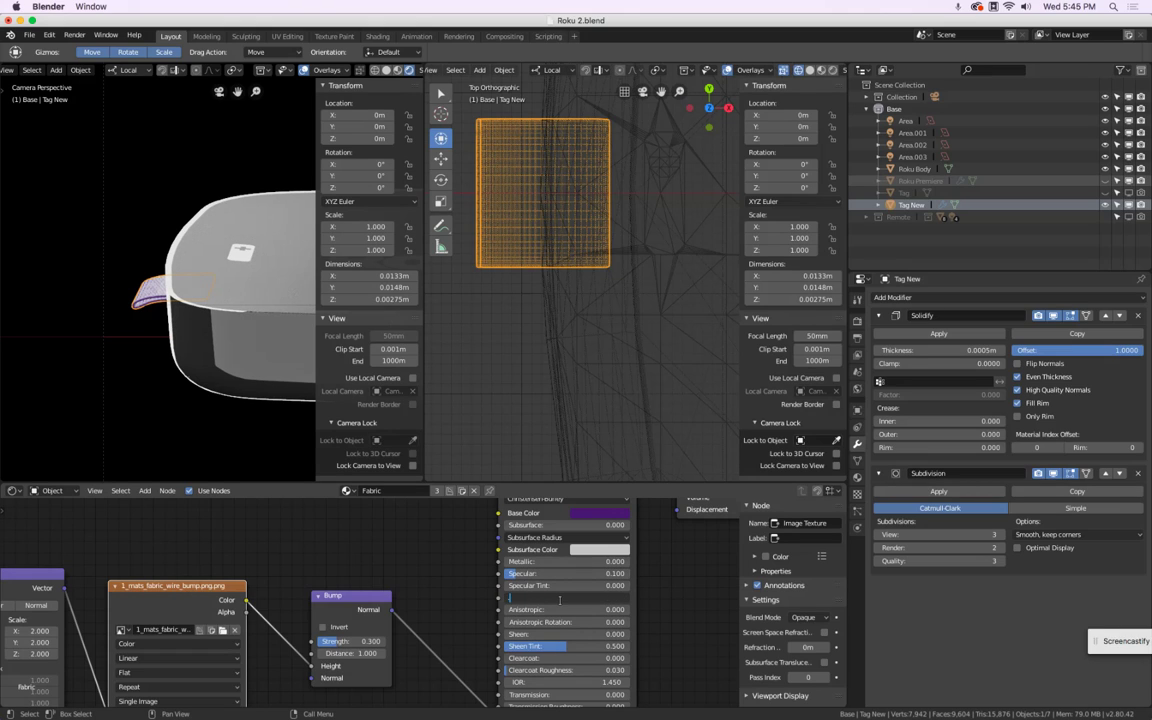
# Try a Bump strength of 0.4 on the tag's Fabric material and settle on 0.5
pyautogui.scroll(12, 130, 305)
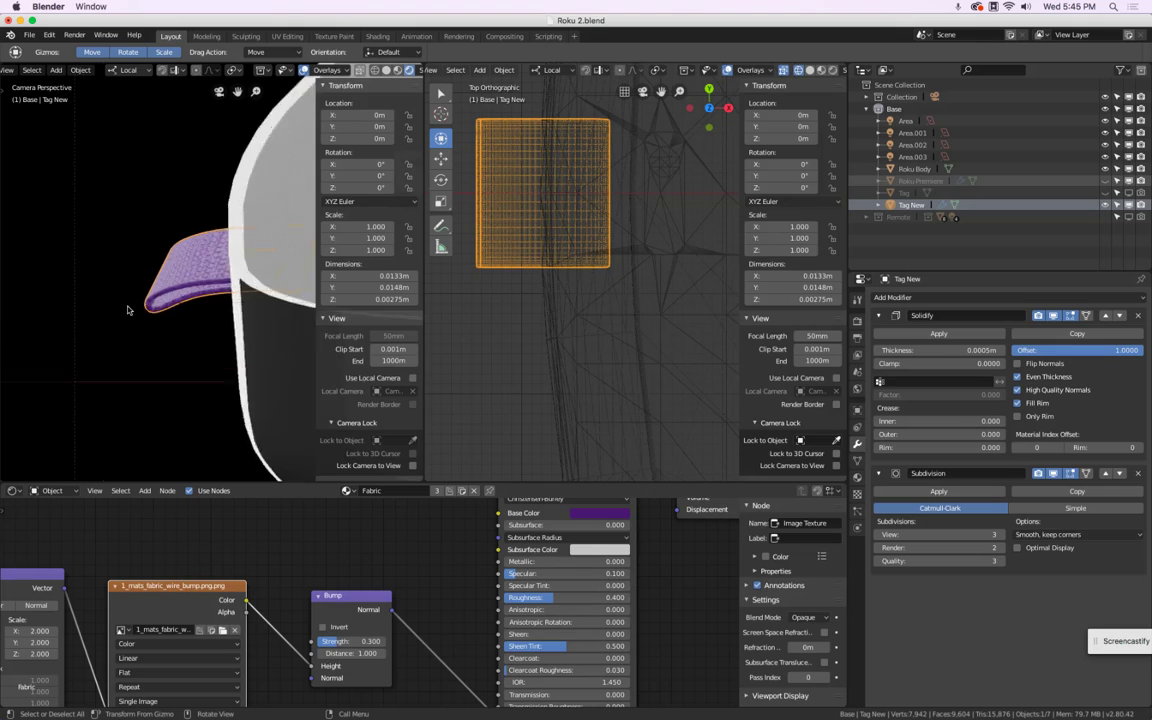
pyautogui.keyDown('shift'); pyautogui.moveTo(255, 150); pyautogui.dragTo(264, 211, button='middle'); pyautogui.keyUp('shift')
pyautogui.scroll(-10, 264, 211)
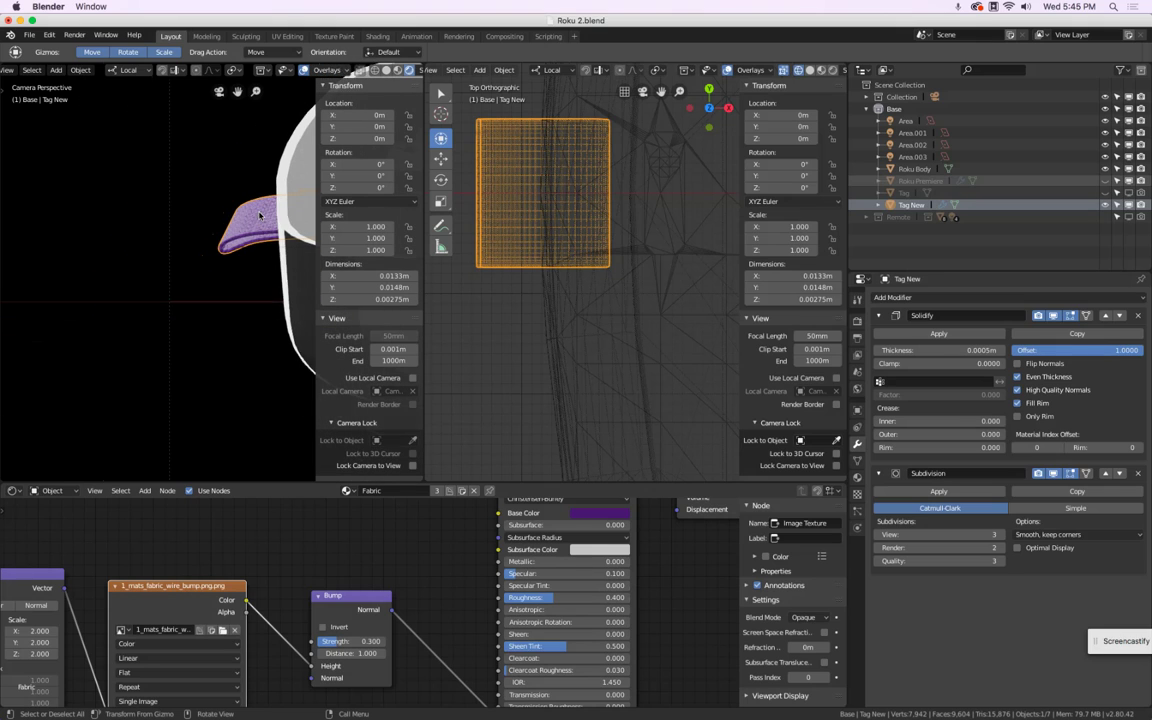
pyautogui.click(353, 641)
pyautogui.write('0.4')
pyautogui.press('Return')
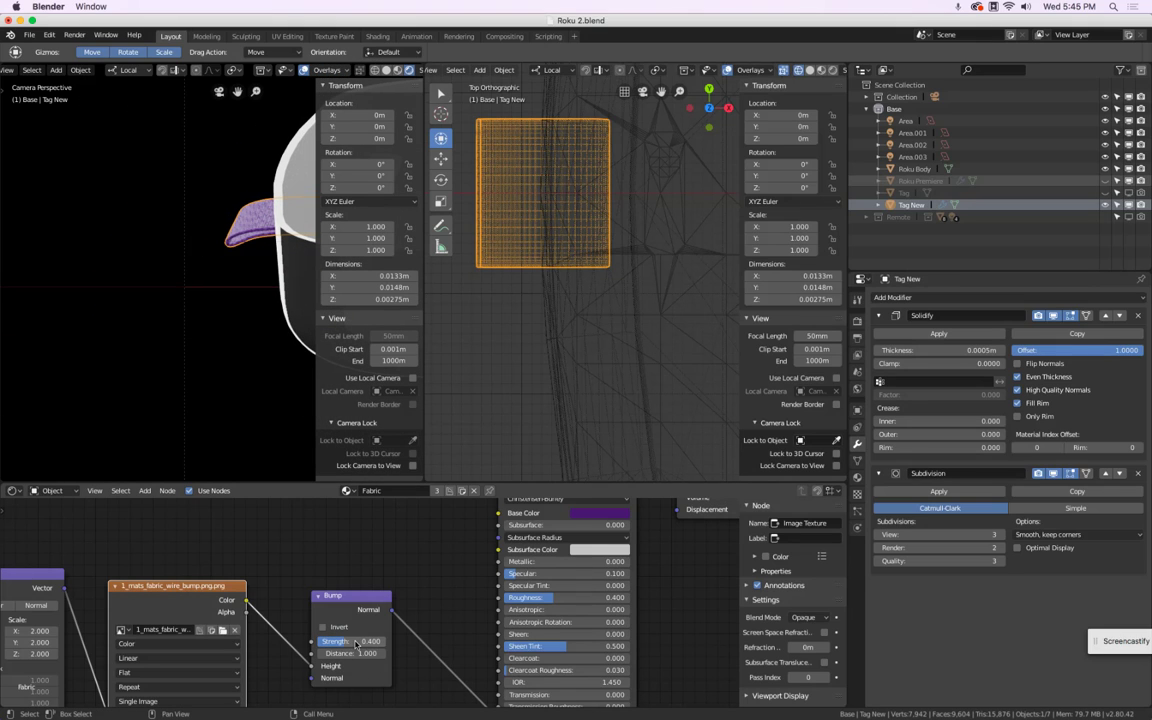
pyautogui.click(354, 642)
pyautogui.write('0.5')
pyautogui.press('Return')
# Examine the tag's fabric bump up close and against the Roku body in the rendered view, and hide that viewport's sidebar
pyautogui.scroll(5, 240, 172)
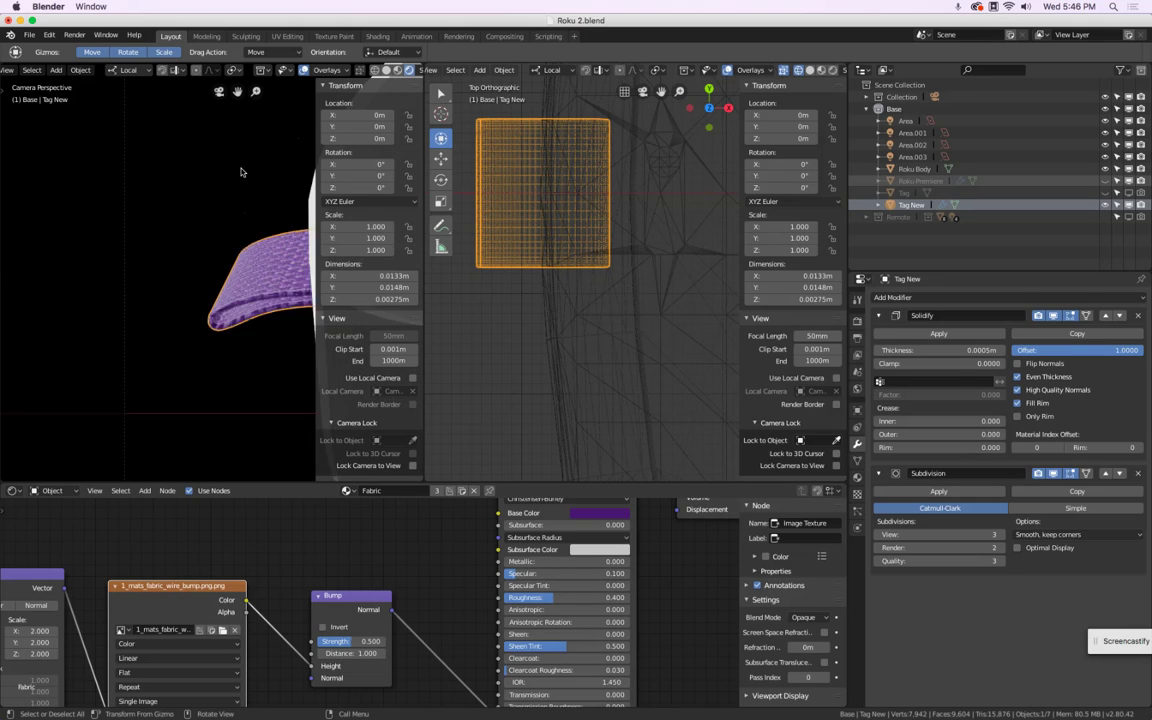
pyautogui.scroll(-6, 240, 172)
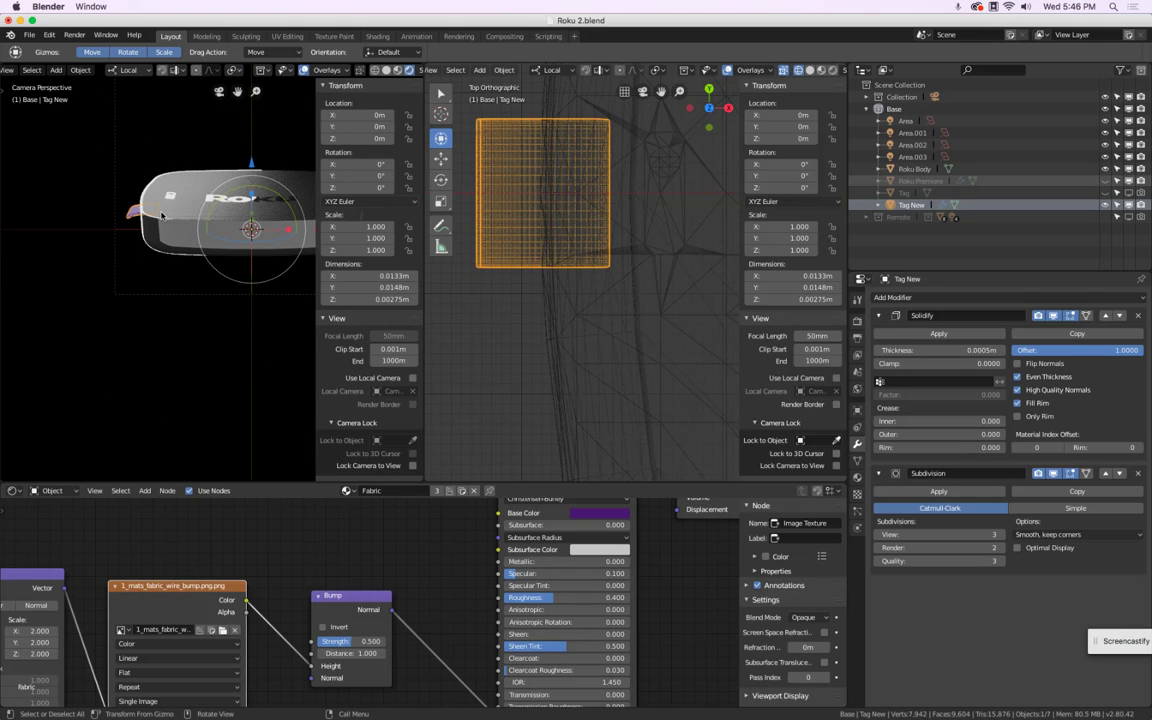
pyautogui.scroll(6, 161, 215)
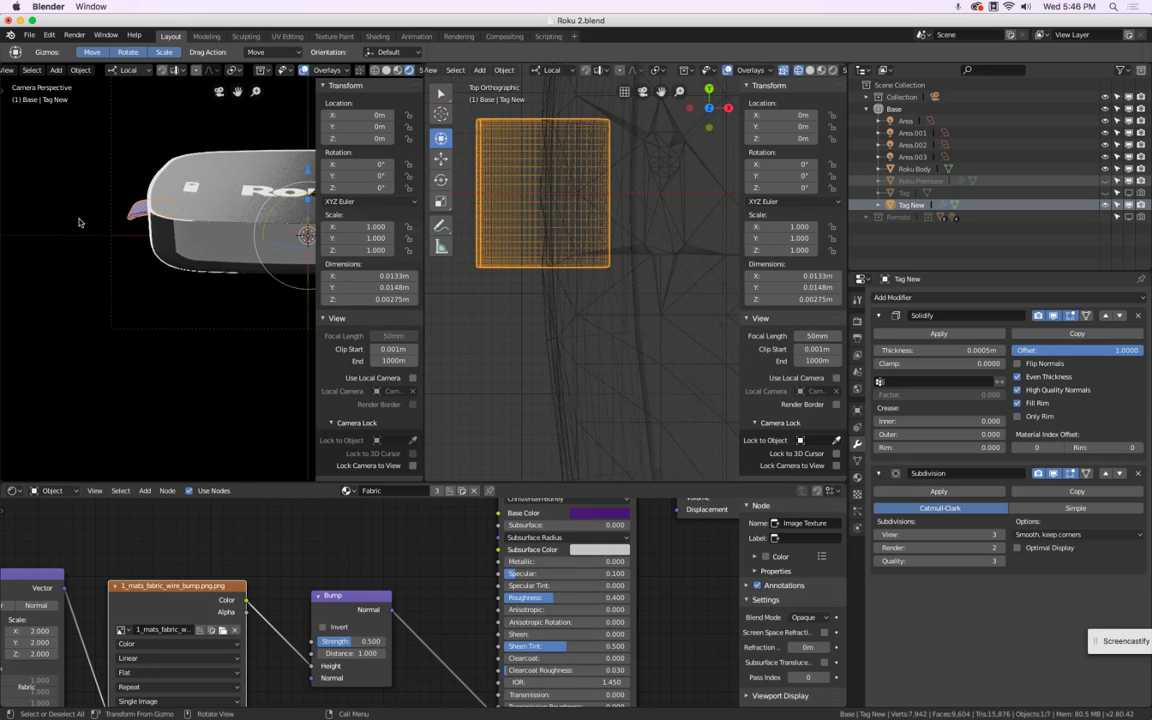
pyautogui.scroll(2, 212, 163)
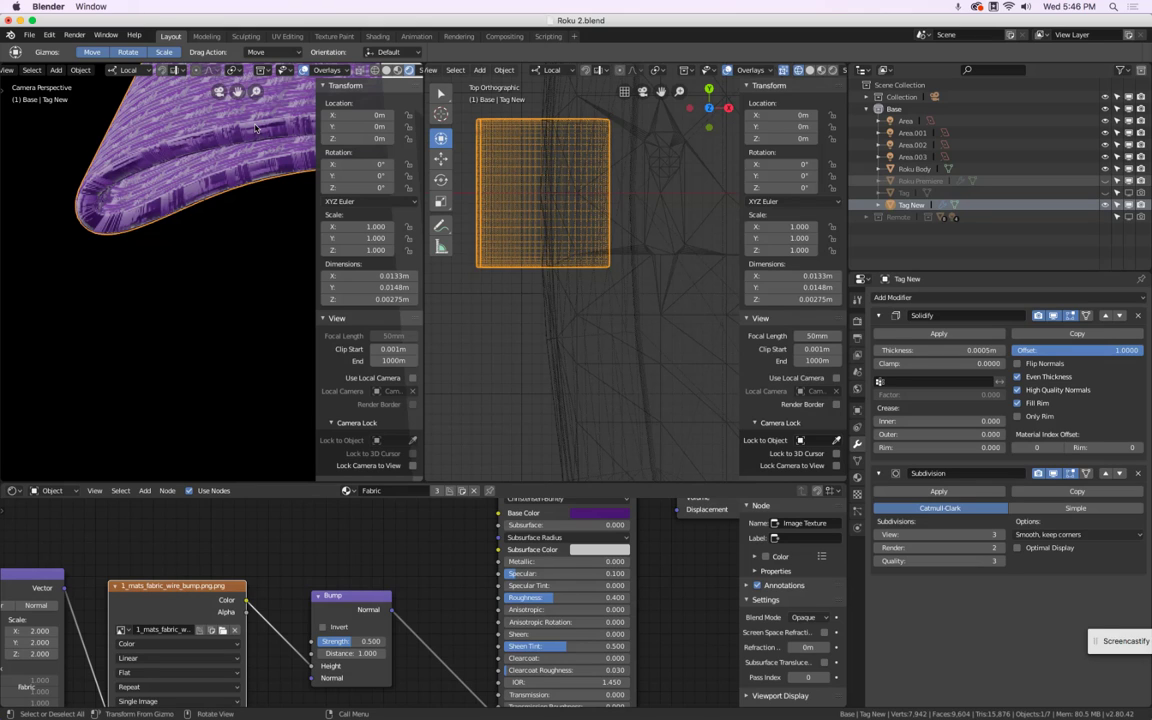
pyautogui.scroll(-5, 255, 165)
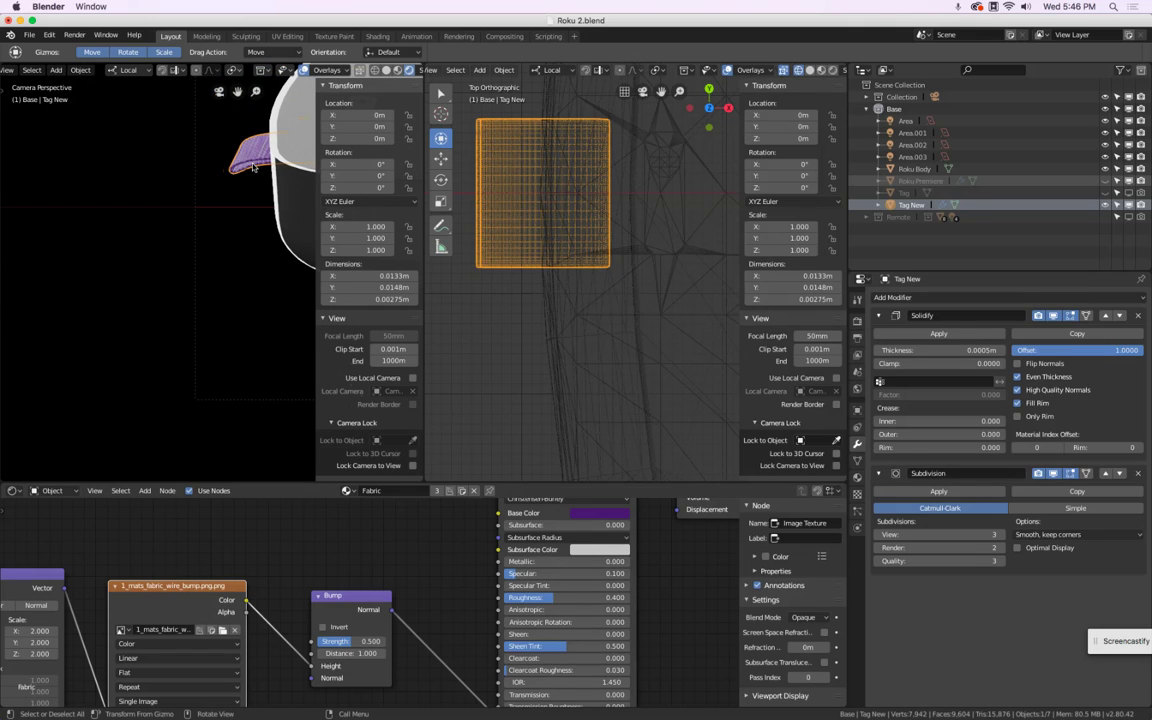
pyautogui.keyDown('shift'); pyautogui.moveTo(253, 168); pyautogui.dragTo(66, 232, button='middle'); pyautogui.keyUp('shift')
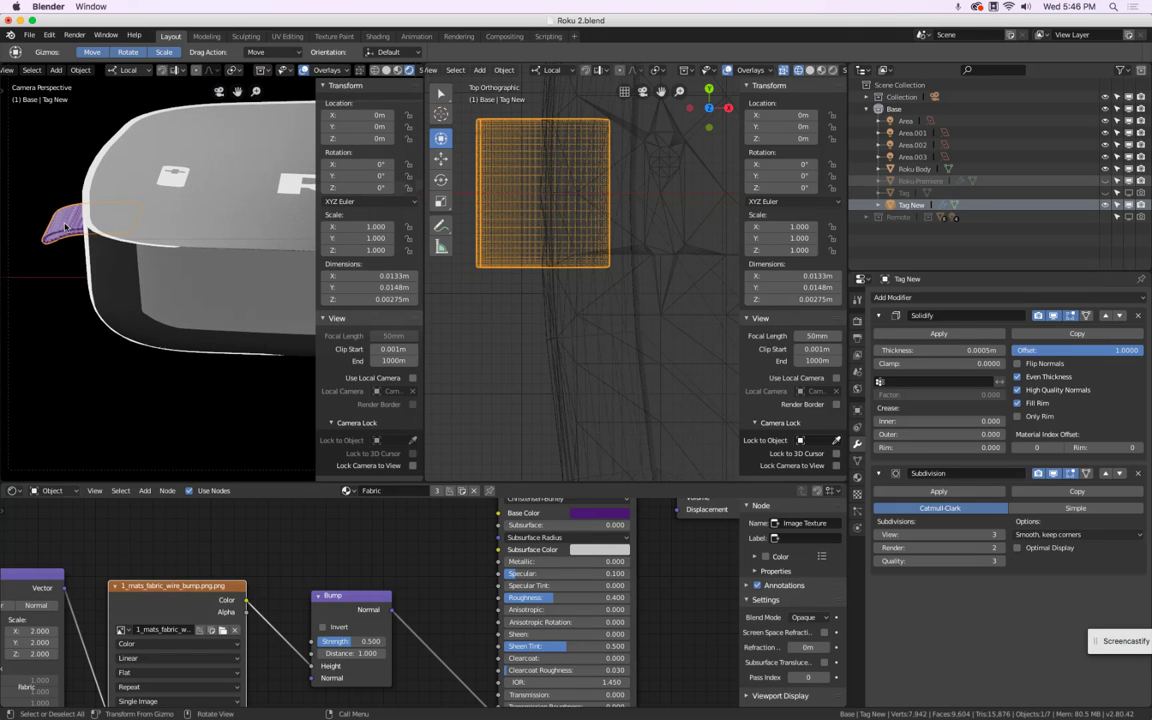
pyautogui.press('n')
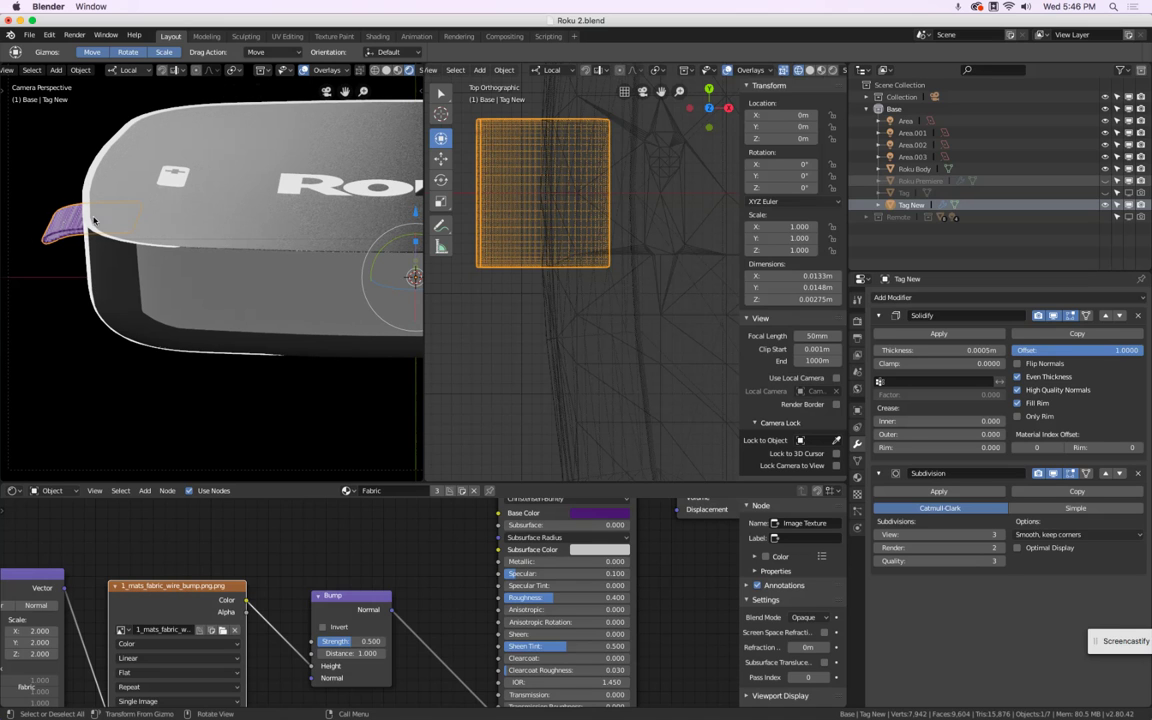
# Inspect the tag's complete mesh from the side in Edit Mode, with all its geometry selected, and return to Object Mode
pyautogui.press('Tab')
pyautogui.moveTo(644, 186); pyautogui.dragTo(609, 314, button='middle')
pyautogui.press('Tab')
pyautogui.press('Tab')
pyautogui.press('a')
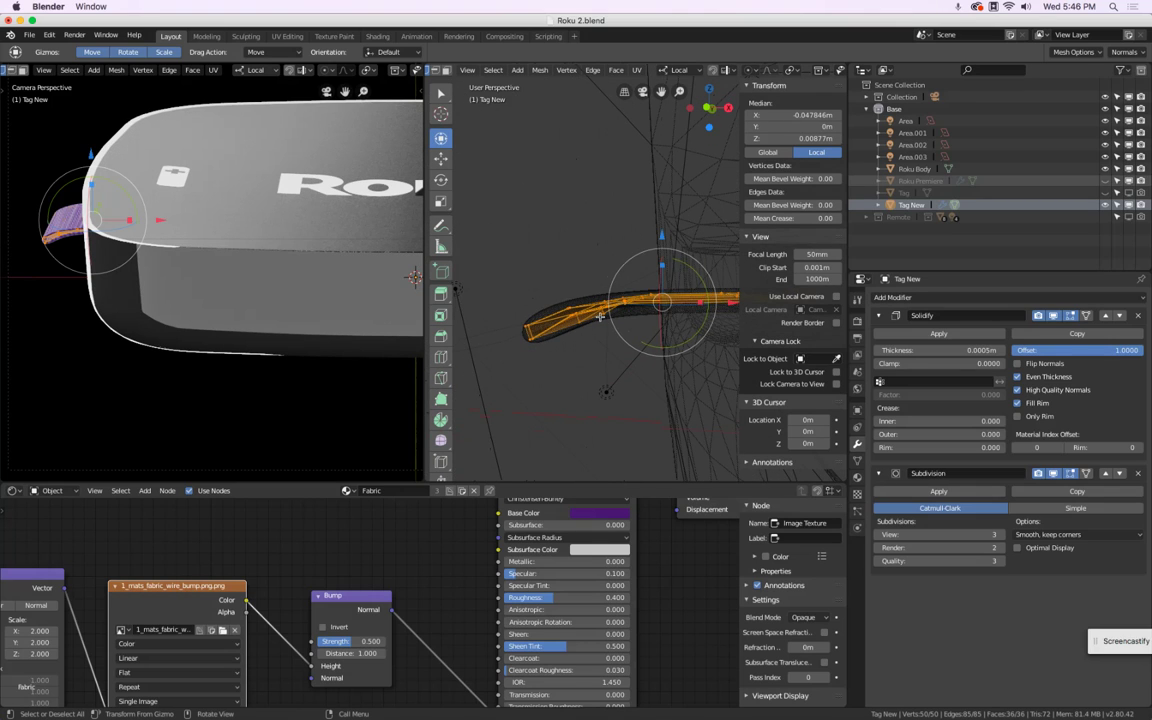
pyautogui.press('Tab')
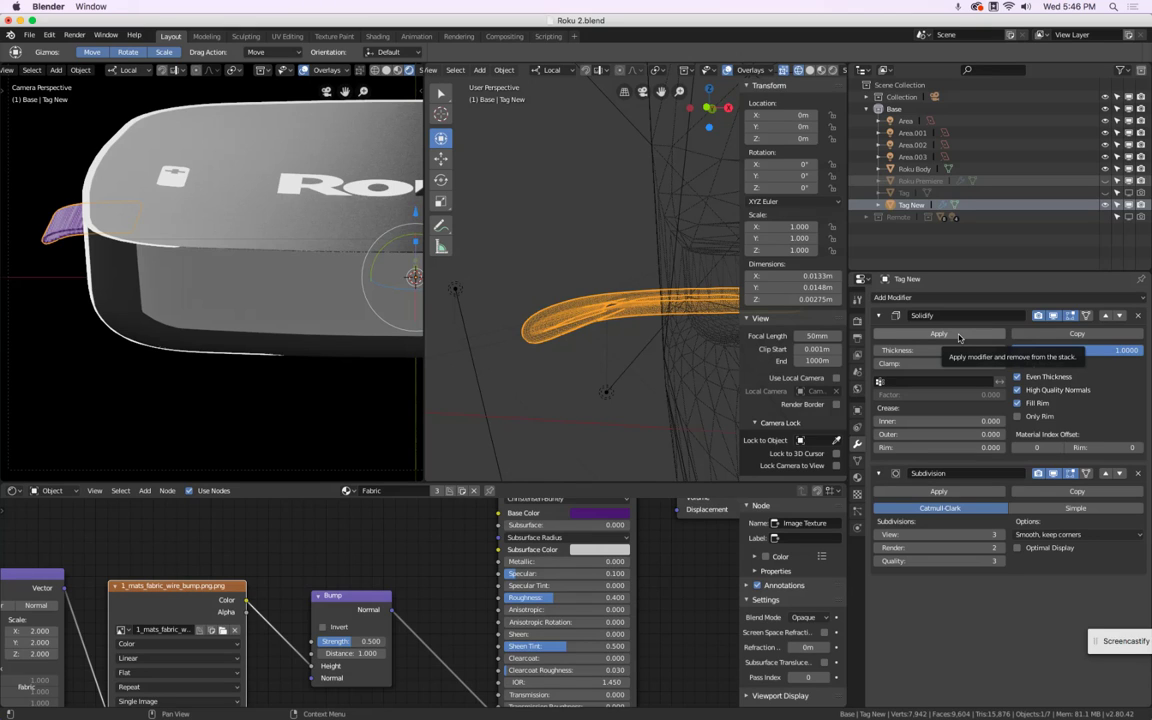
# Switch the wireframe viewport to solid shading through the camera and hide its toolbar and sidebar
pyautogui.press('z')
pyautogui.click(665, 255)
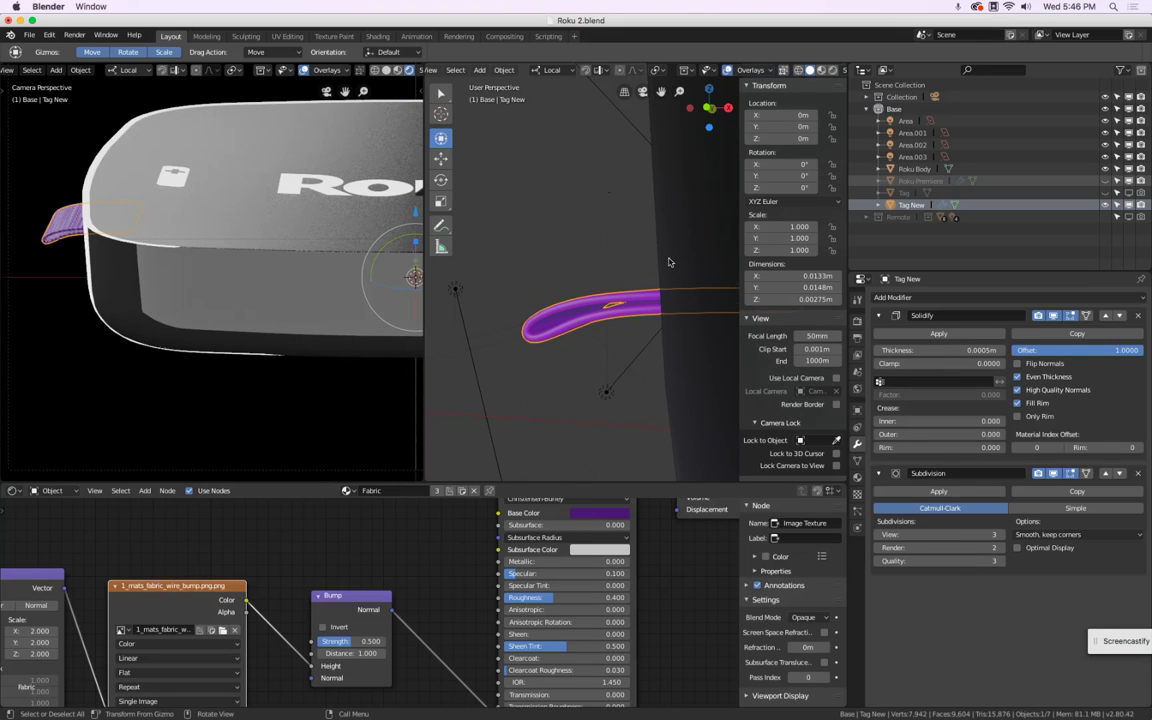
pyautogui.press('KP_0')
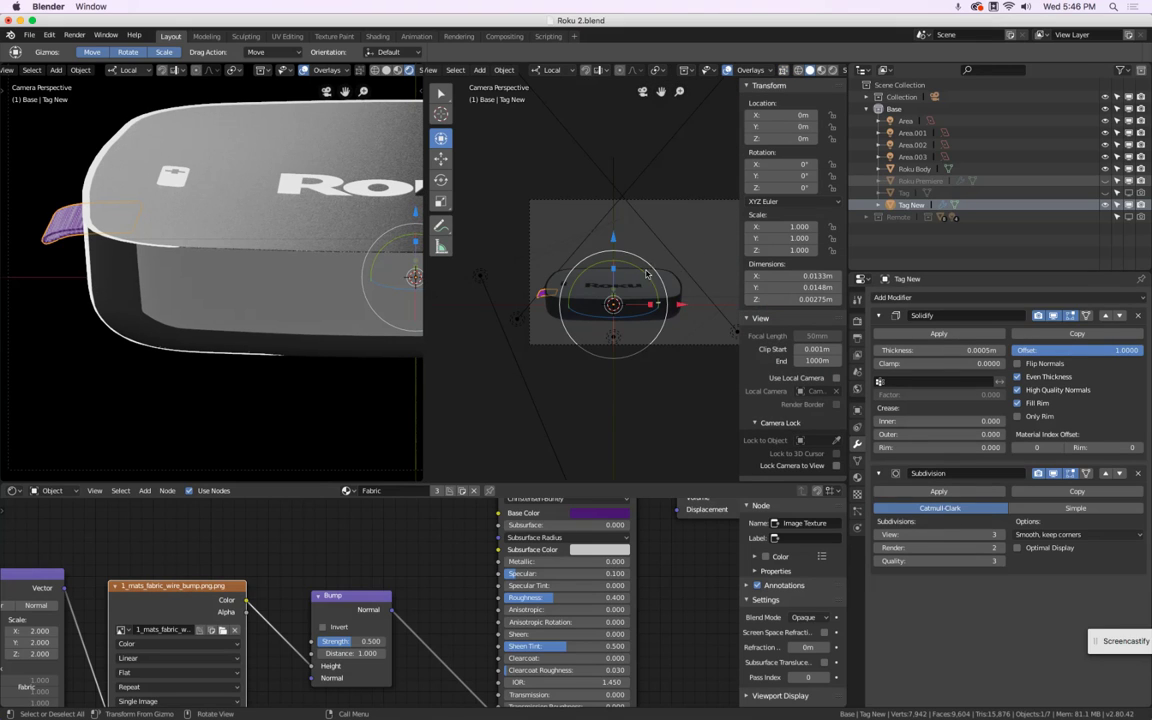
pyautogui.scroll(3, 665, 262)
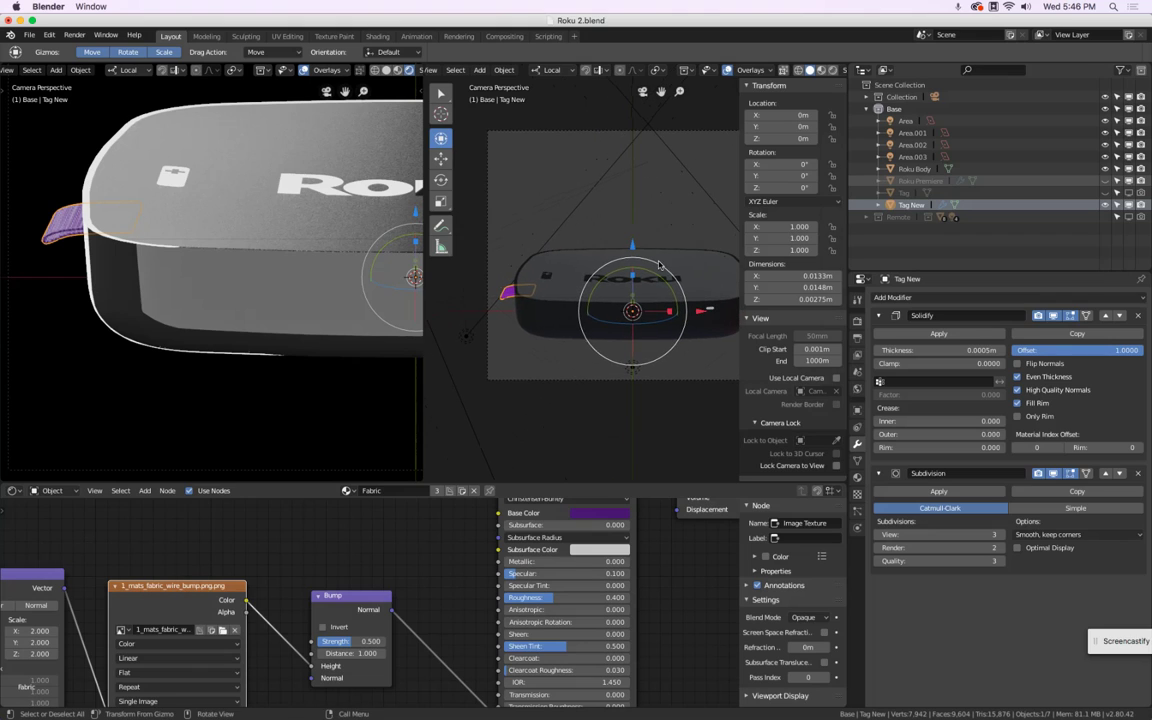
pyautogui.press('t')
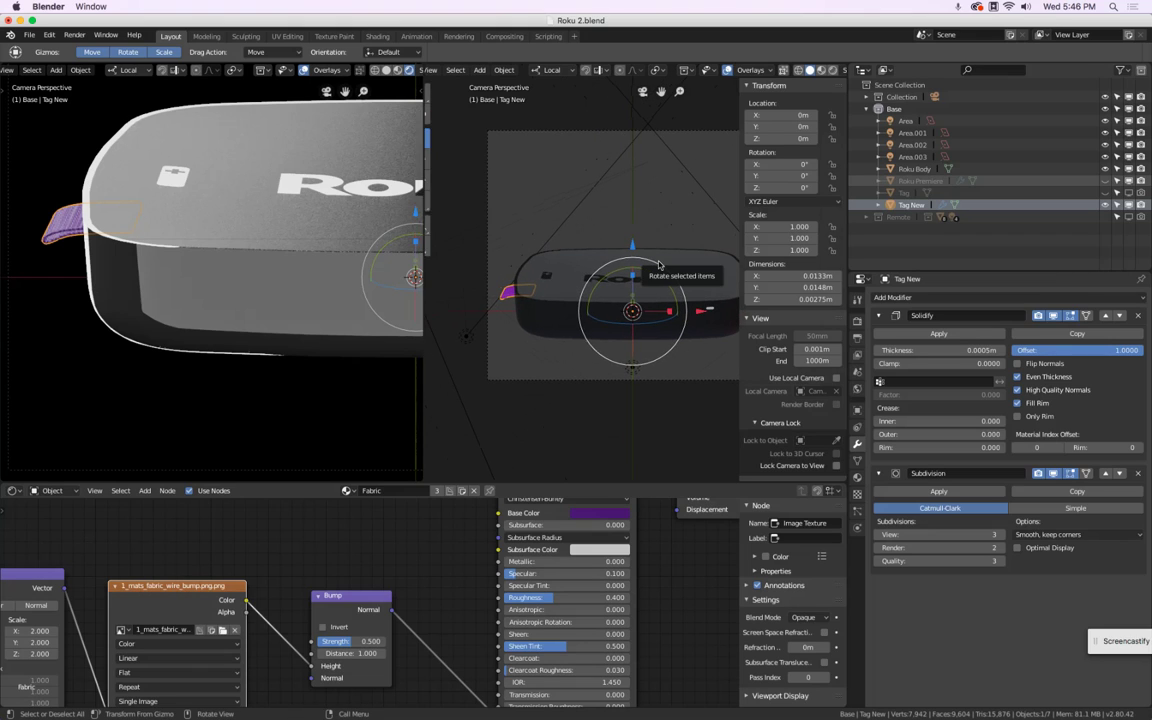
pyautogui.press('n')
pyautogui.scroll(-3, 659, 265)
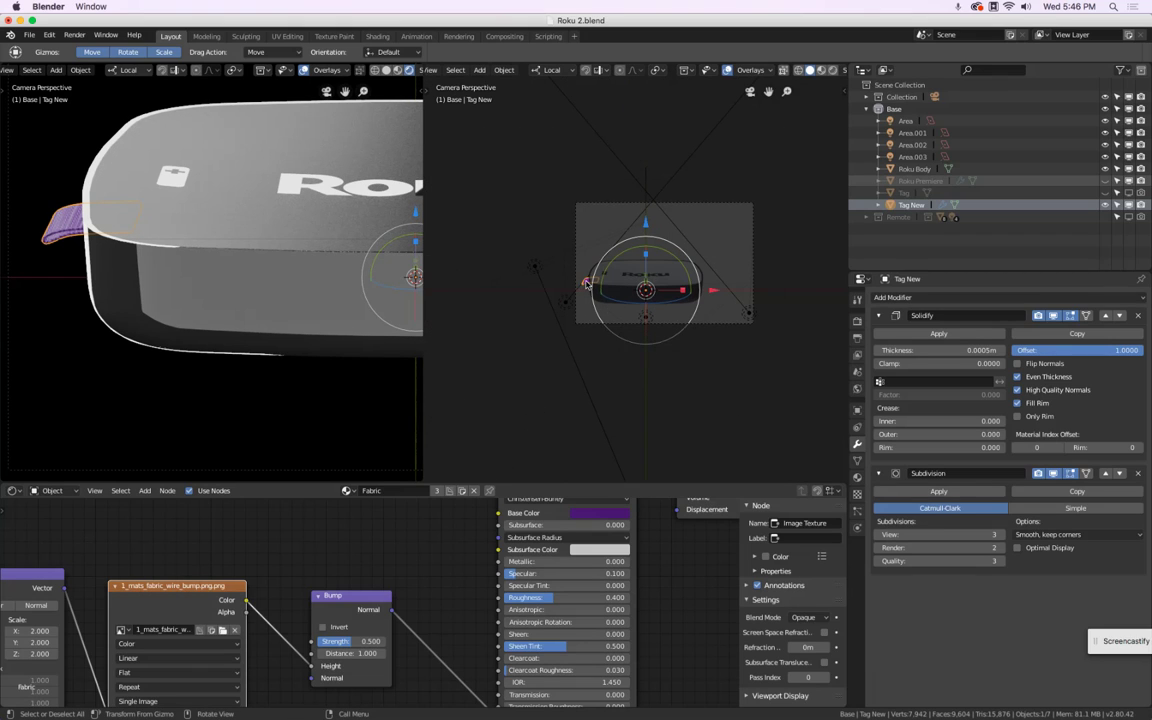